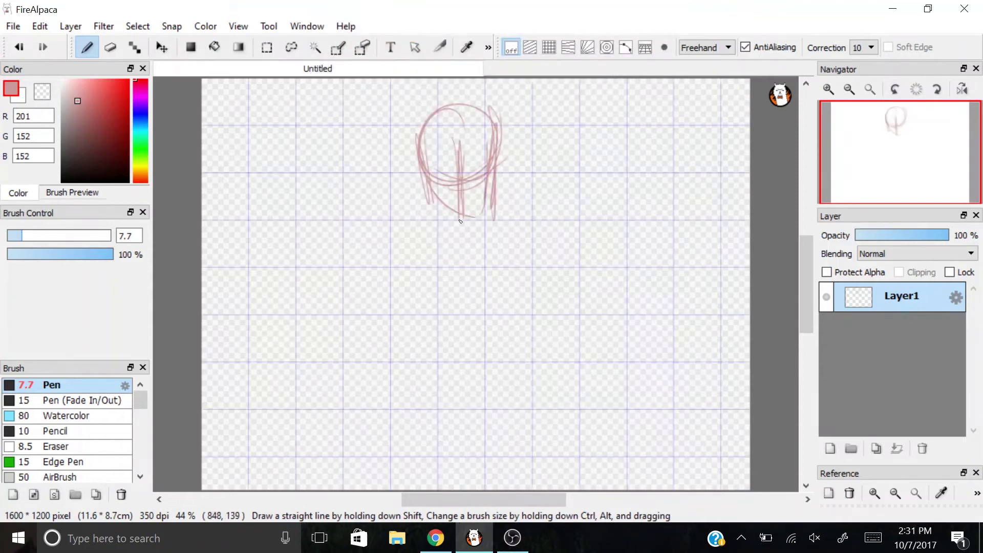
- Sketch the chin, neck, shoulder line, round shoulder joints and torso sides below the head with the pen
left_click_drag(423, 156, 507, 252)
left_click_drag(425, 268, 522, 266)
left_click_drag(528, 269, 527, 352)
left_click_drag(417, 261, 420, 358)
left_click_drag(425, 286, 451, 364)
left_click_drag(527, 272, 515, 358)
- Erase stray lines beside the torso and redraw the neckline and torso edge below the right-hand shoulder of the figure
key("e")
left_click_drag(520, 266, 524, 359)
key("b")
left_click_drag(494, 241, 516, 254)
left_click_drag(511, 266, 515, 362)
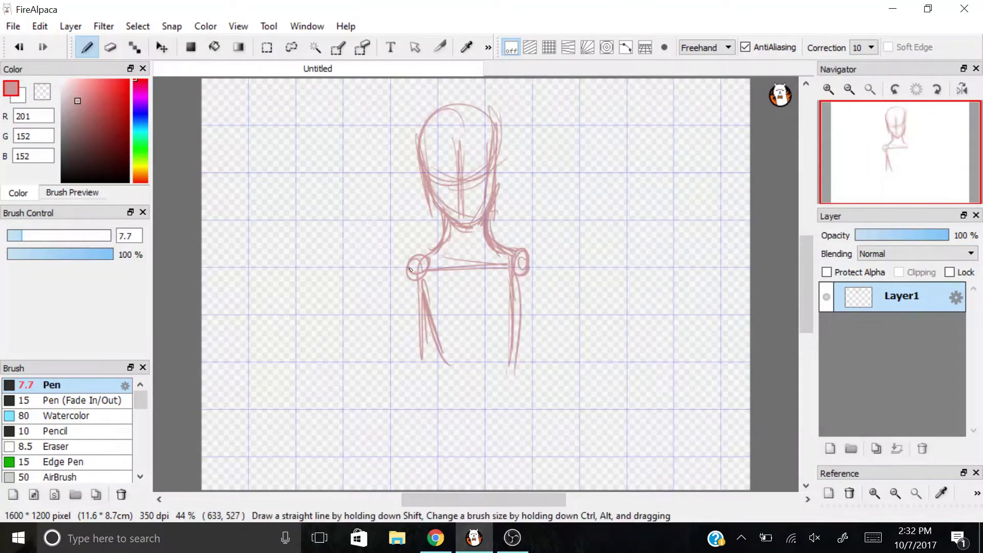
- Reinforce the collar line and sketch the outward-angled upper arm and elbow below the figure's left-hand shoulder joint
left_click_drag(459, 255, 409, 272)
left_click_drag(409, 258, 376, 366)
left_click_drag(420, 294, 412, 368)
left_click_drag(379, 349, 412, 381)
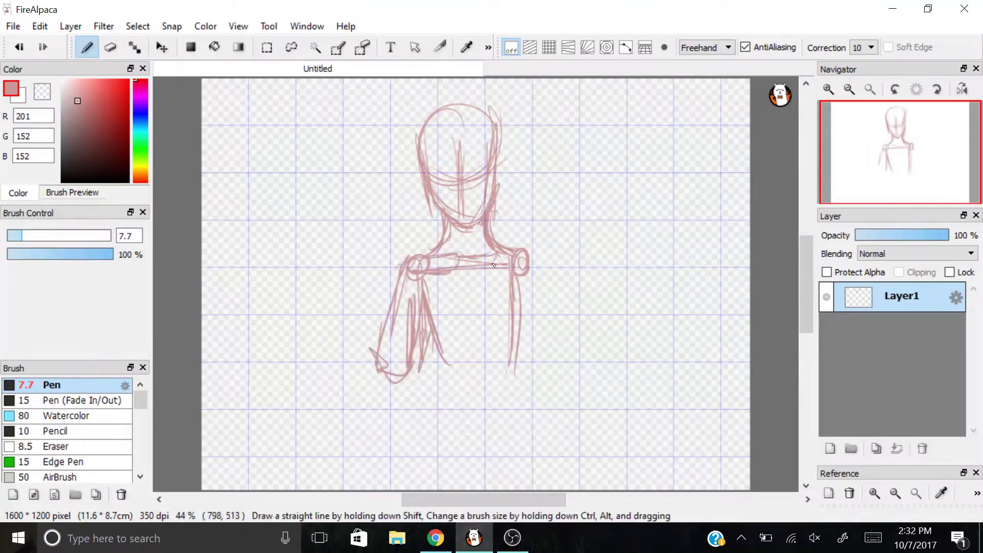
- Rough in the fringe, the hair on both sides of the head and the outer line of the right-hand arm
left_click_drag(456, 124, 435, 161)
left_click_drag(445, 123, 507, 164)
left_click_drag(530, 251, 543, 354)
left_click_drag(497, 157, 532, 245)
left_click_drag(430, 131, 409, 238)
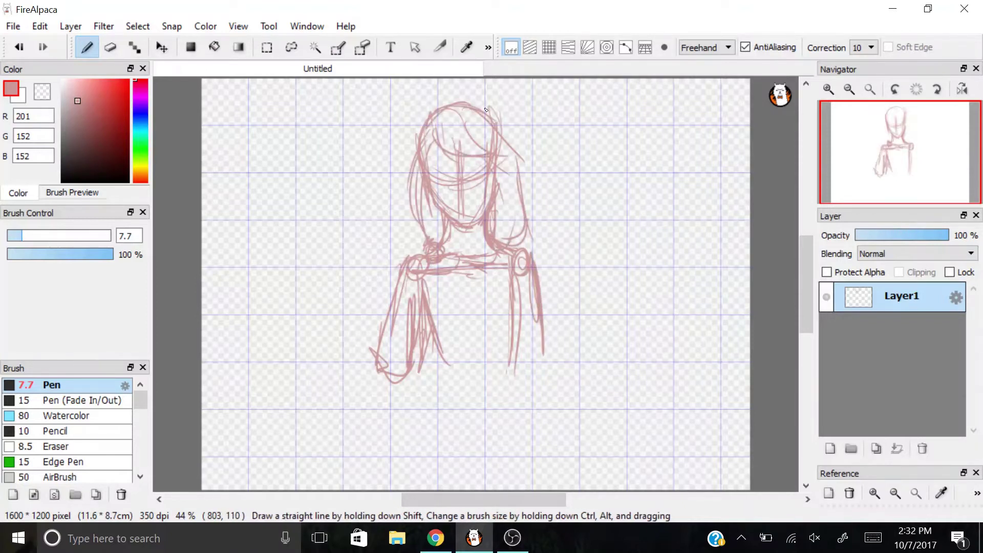
- Add more long hair strands beside the face and a curved lock sweeping from the right-hand shoulder across the chest
left_click_drag(484, 112, 522, 230)
left_click_drag(492, 181, 496, 233)
left_click_drag(506, 223, 528, 245)
mouse_move(510, 262)
left_mouse_down()
mouse_move(457, 323)
mouse_move(464, 292)
left_mouse_up()
left_click_drag(466, 281, 474, 335)
left_click_drag(425, 165, 415, 250)
- Enlarge the whole sketch with the Transform tool and apply the change
key("ctrl+t")
left_click_drag(546, 366, 576, 461)
left_click(710, 497)
- Rotate the sketch slightly with Transform while viewing the canvas mirrored, and restore the unmirrored view
left_click(134, 25)
key("Escape")
left_click(962, 89)
key("ctrl+t")
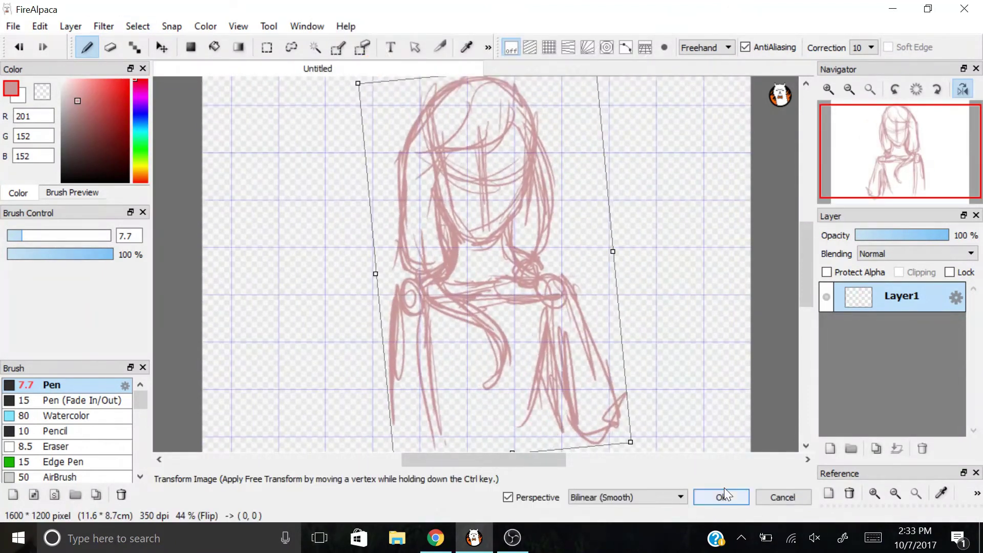
key("Return")
left_click(962, 89)
- Clean up the vertical guideline in the middle of the face, and undo the trial strokes at the eyes
key("e")
left_click_drag(472, 218, 476, 248)
key("b")
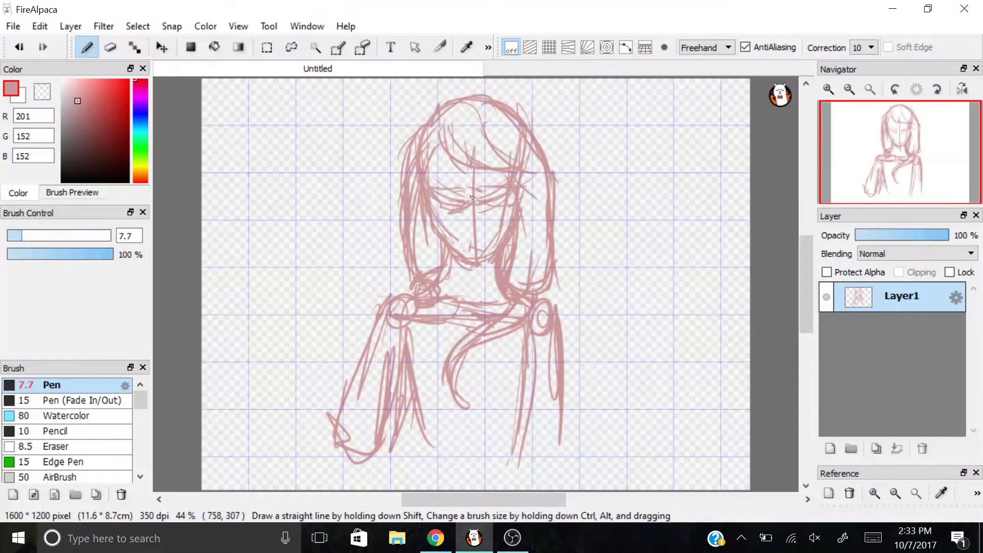
key("ctrl+z")
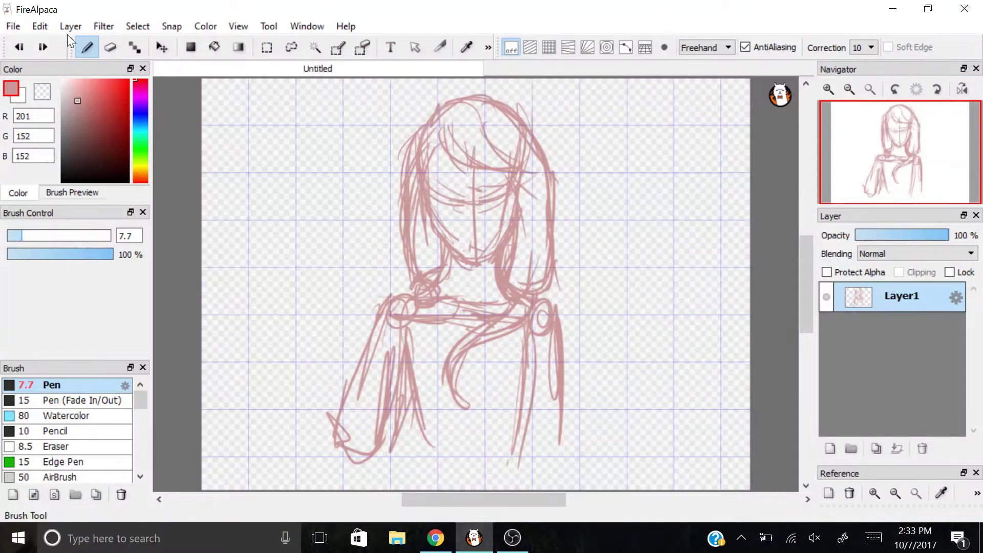
- Set up a new layer above the rough sketch with the grid hidden and the pen colour at RGB 114, 152, 161
key("ctrl+shift+n")
left_click_drag(140, 116, 135, 128)
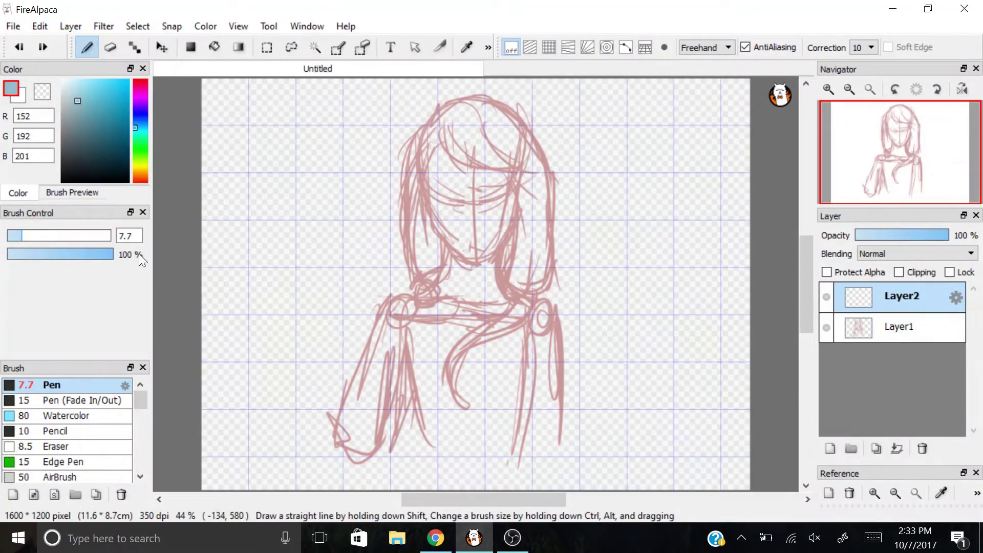
key("ctrl+g")
left_click_drag(481, 198, 493, 192)
key("ctrl+z")
left_click_drag(77, 105, 80, 117)
key("ctrl+z")
- Draw the glasses, nose and mouth in teal over the facial guidelines, erasing the first nose strokes
left_click_drag(466, 195, 501, 187)
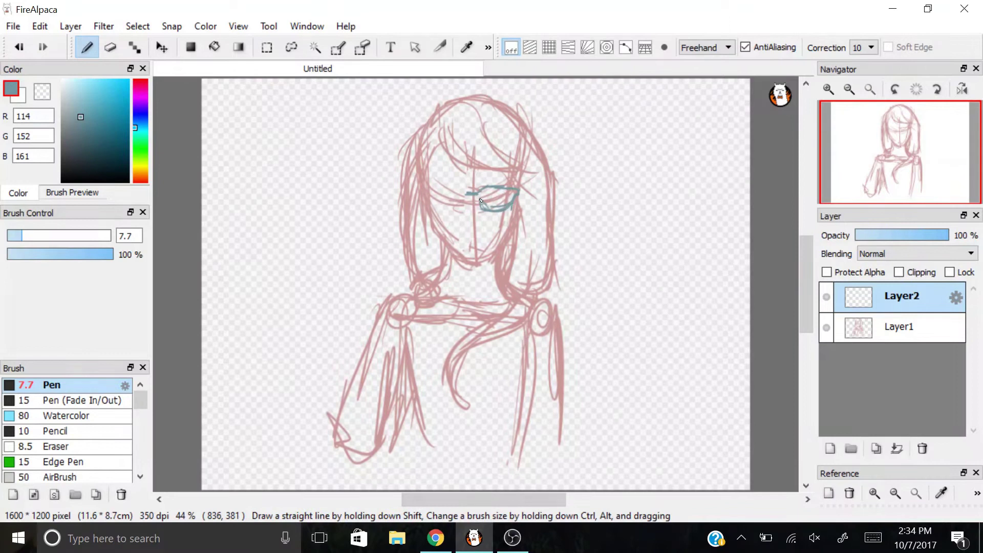
left_click_drag(458, 208, 436, 212)
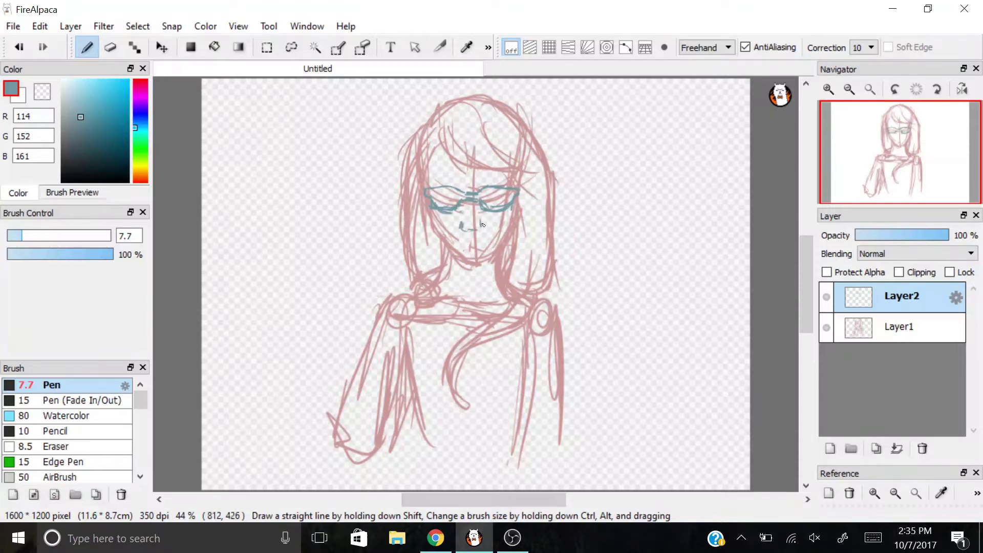
key("e")
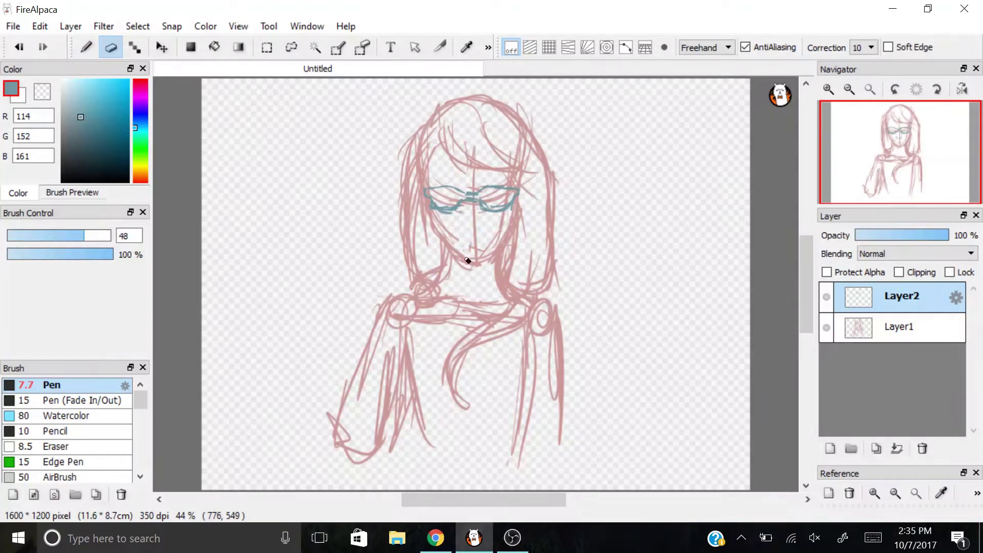
key("b")
left_click_drag(477, 224, 474, 229)
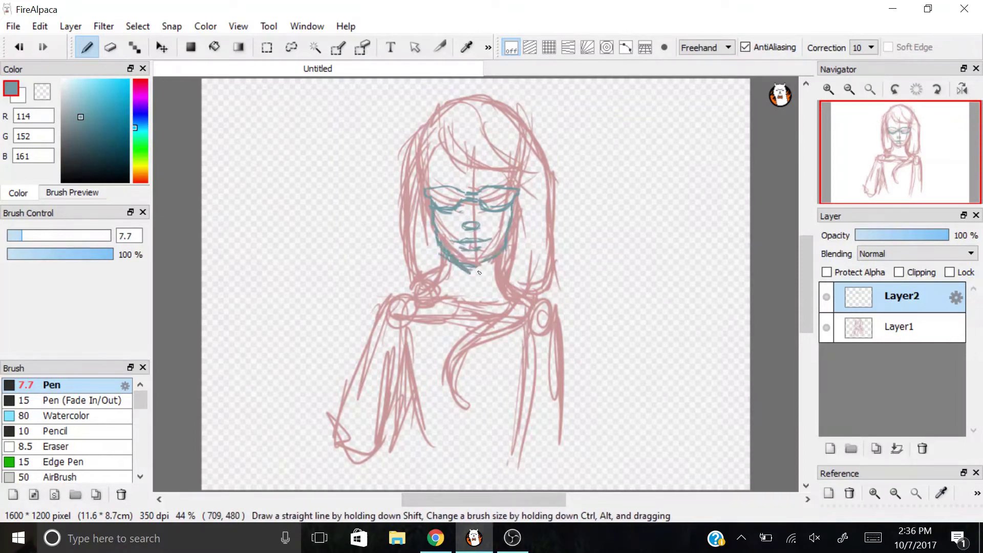
- Erase the stray lines under the chin and refine the jawline, neck and eyebrows in teal
key("e")
left_click_drag(477, 268, 461, 265)
key("b")
key("e")
key("b")
left_click_drag(507, 240, 500, 252)
key("e")
key("b")
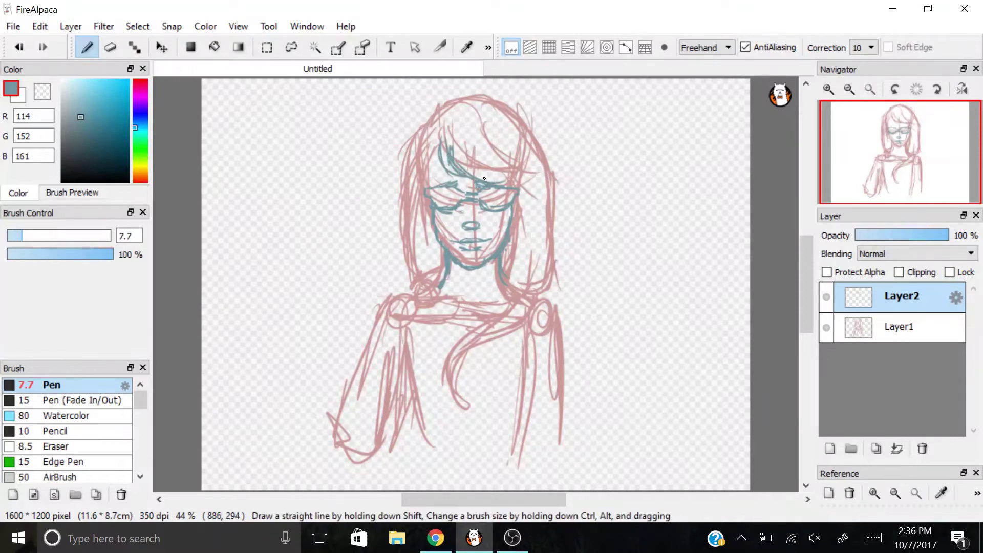
- Draw the swept fringe, the right-hand hair and the long lock wrapping over the chest into a pointed tail
mouse_move(446, 146)
left_mouse_down()
mouse_move(512, 193)
mouse_move(461, 142)
mouse_move(512, 136)
mouse_move(550, 295)
left_mouse_up()
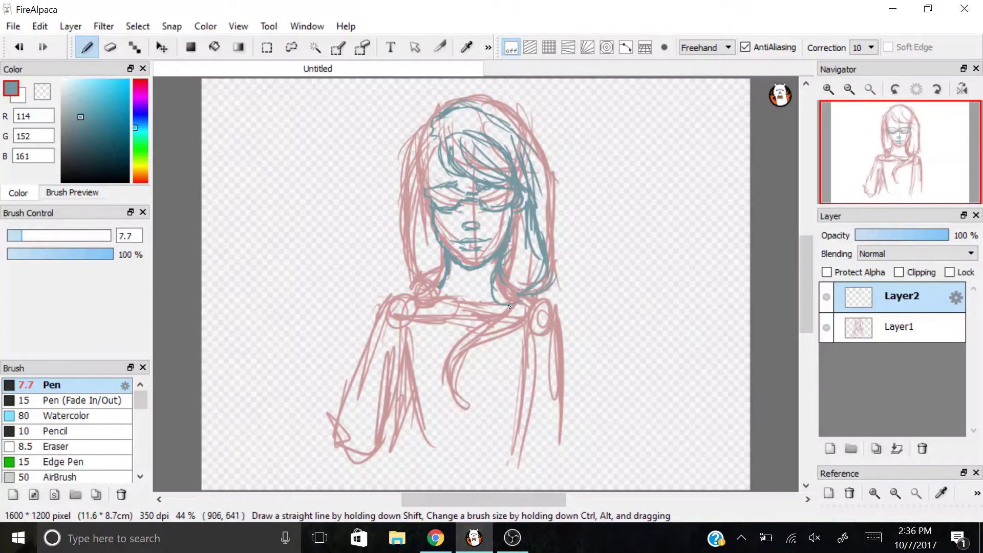
mouse_move(523, 210)
left_mouse_down()
mouse_move(540, 287)
mouse_move(483, 338)
mouse_move(504, 419)
left_mouse_up()
mouse_move(507, 338)
left_mouse_down()
mouse_move(499, 440)
mouse_move(520, 425)
left_mouse_up()
left_click_drag(512, 381, 527, 425)
left_click_drag(494, 365, 491, 410)
- Draw the left-hand hair falling from the crown to a gathered tie at the shoulder, and undo the last stroke
left_click_drag(441, 148, 421, 192)
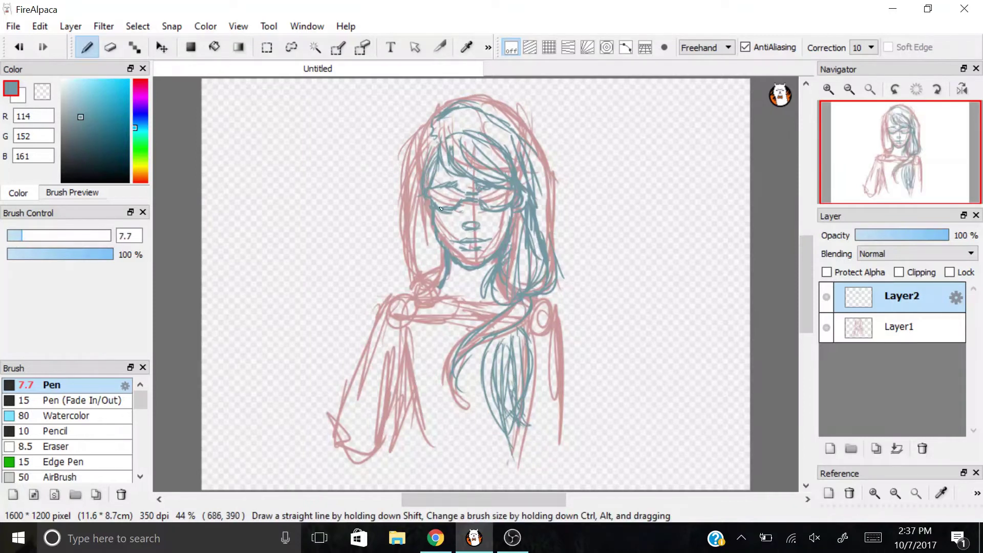
left_click_drag(432, 136, 414, 251)
left_click_drag(418, 205, 437, 281)
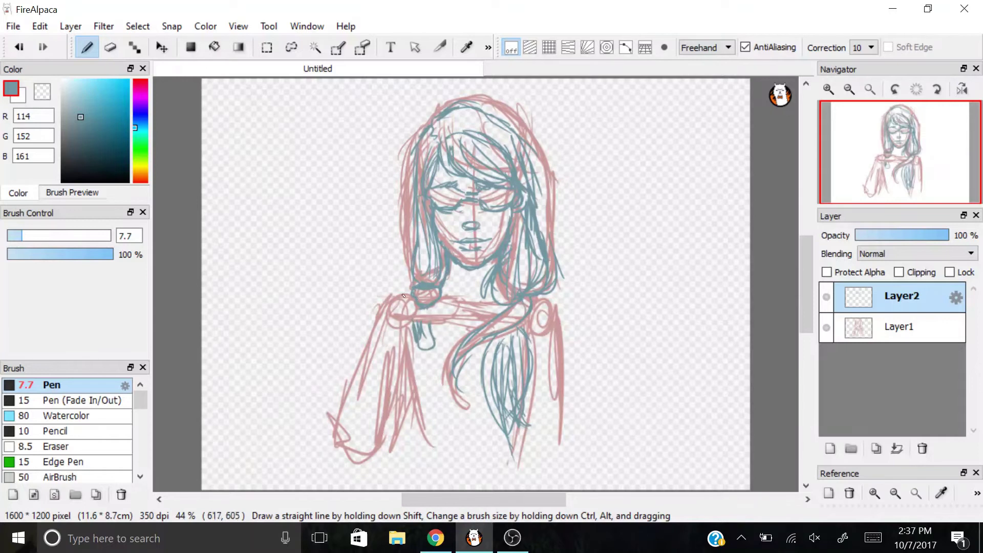
key("ctrl+z")
- Draw the hand resting across the collarbone, try an outline for its arm, and undo the unwanted arm lines
left_click_drag(402, 296, 363, 424)
left_click_drag(442, 296, 456, 290)
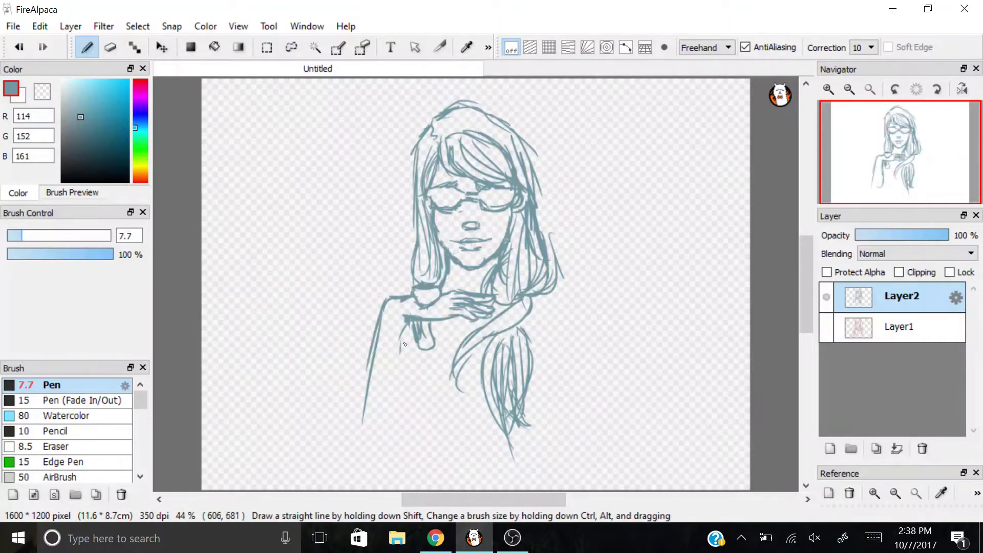
left_click_drag(403, 322, 388, 448)
key("ctrl+z")
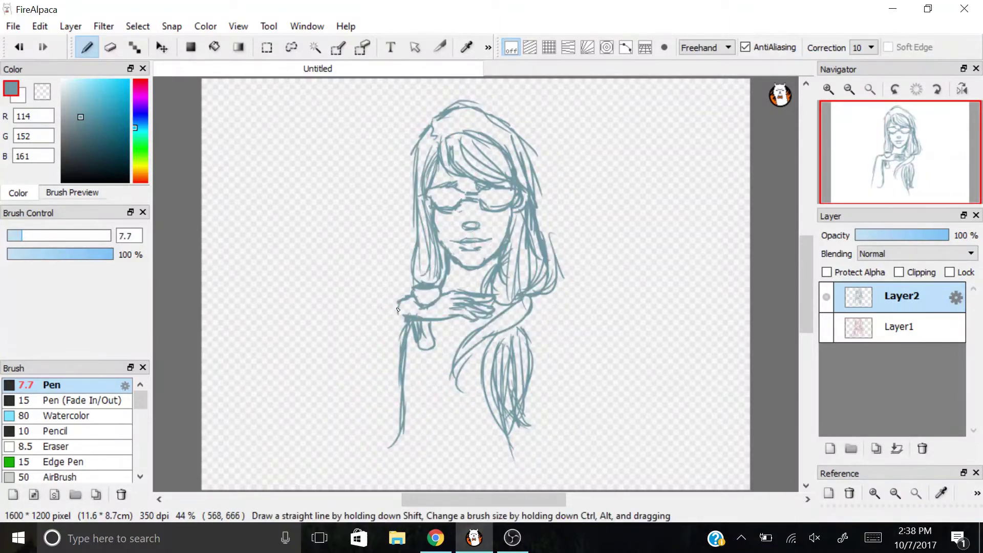
- Outline the left-hand arm again and the right-hand shoulder and arm, keeping the rough sketch layer hidden
left_click_drag(398, 303, 360, 430)
left_click_drag(407, 320, 394, 463)
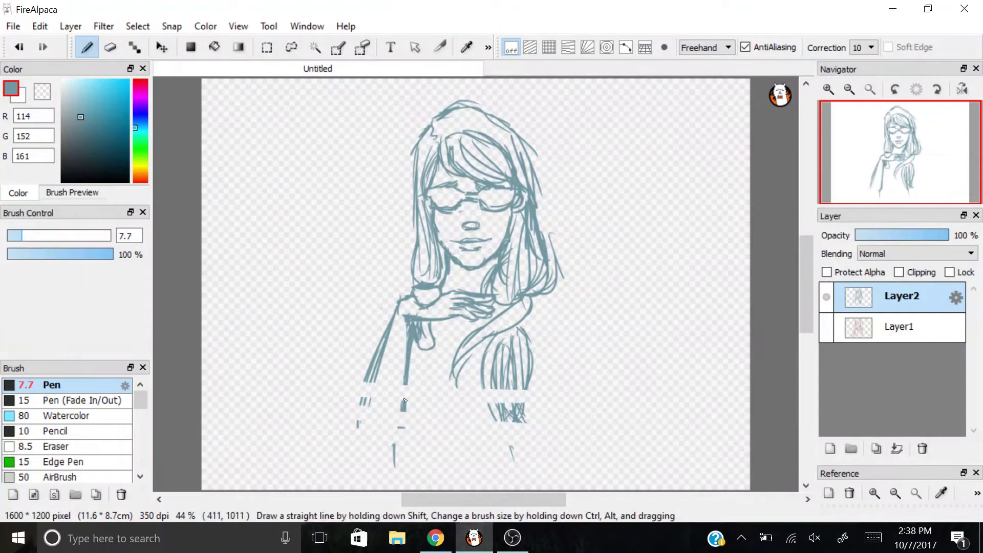
left_click_drag(559, 325, 567, 463)
left_click(827, 327)
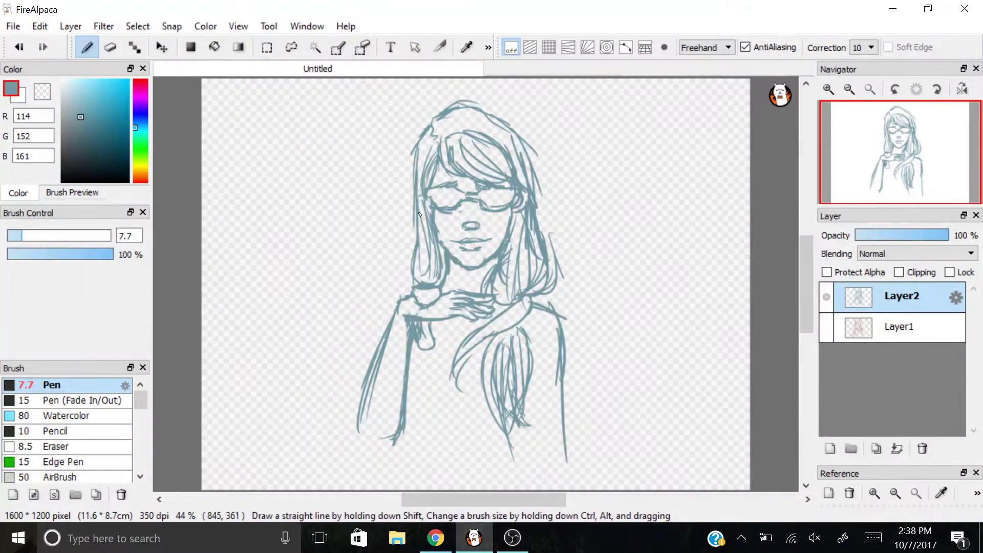
left_click_drag(377, 370, 378, 411)
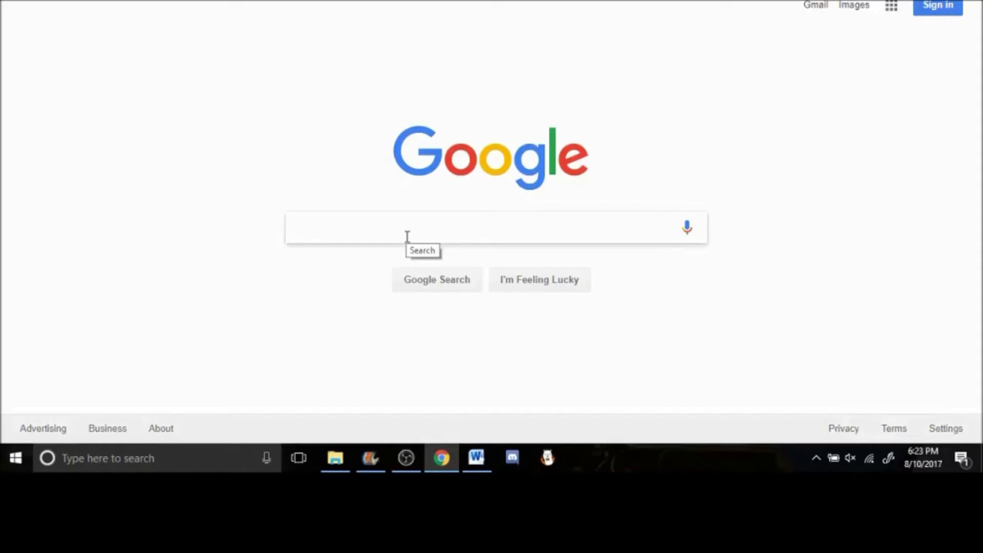
- In the Chrome browser, search Google for "what is a group of snakes called"
type("what is a g")
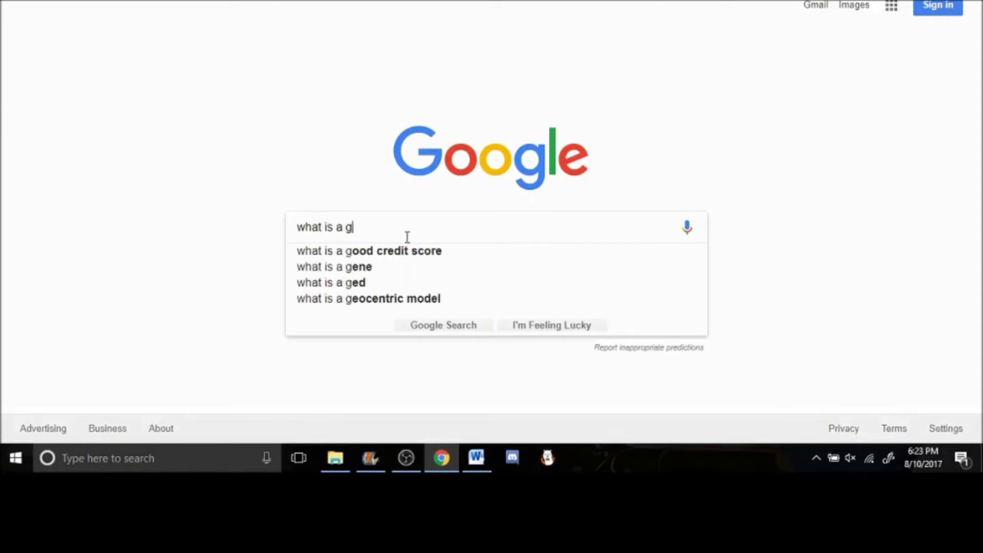
type("roup of snakes called")
key("Return")
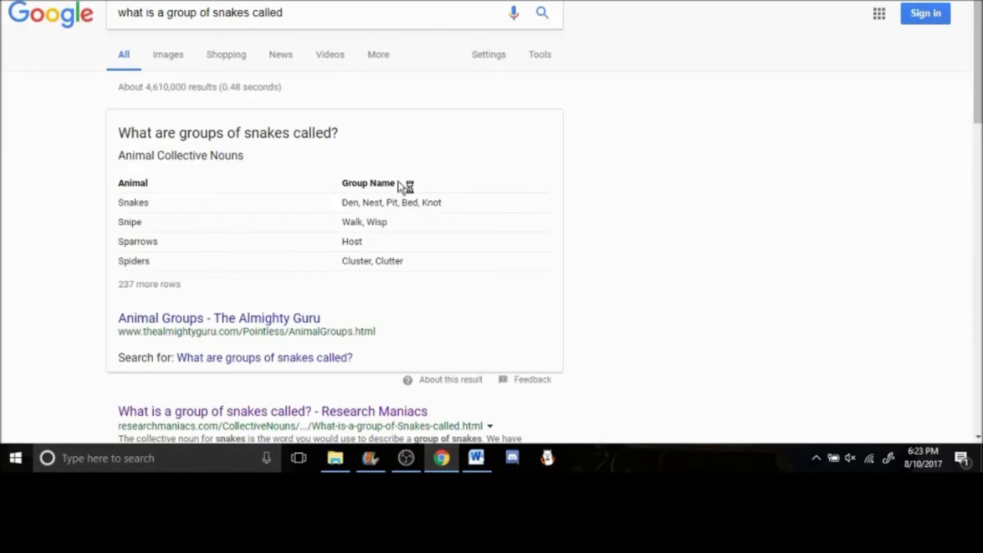
- Open the Research Maniacs result and read its list of collective nouns for snakes
scroll(404, 198, "down", 3)
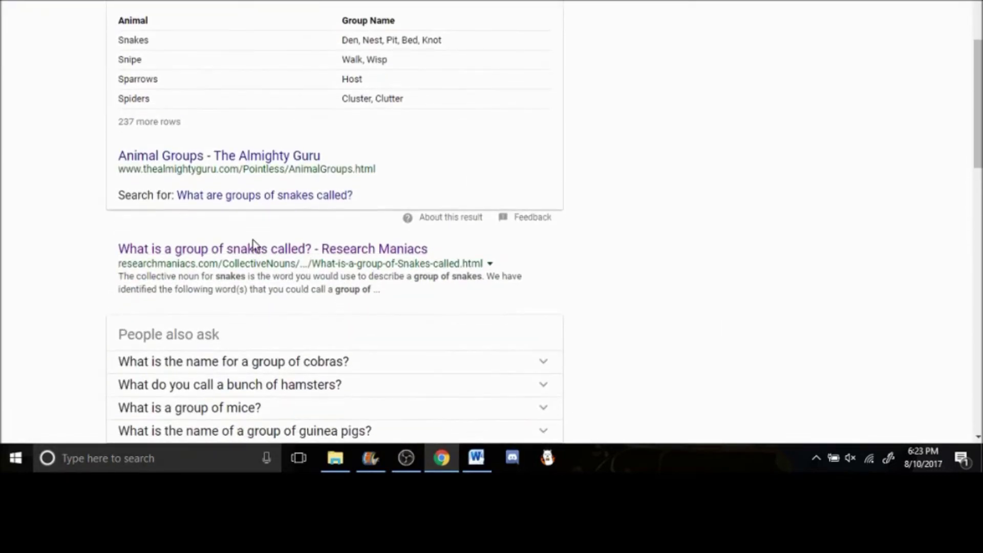
left_click(254, 251)
scroll(362, 275, "down", 1)
scroll(362, 275, "down", 4)
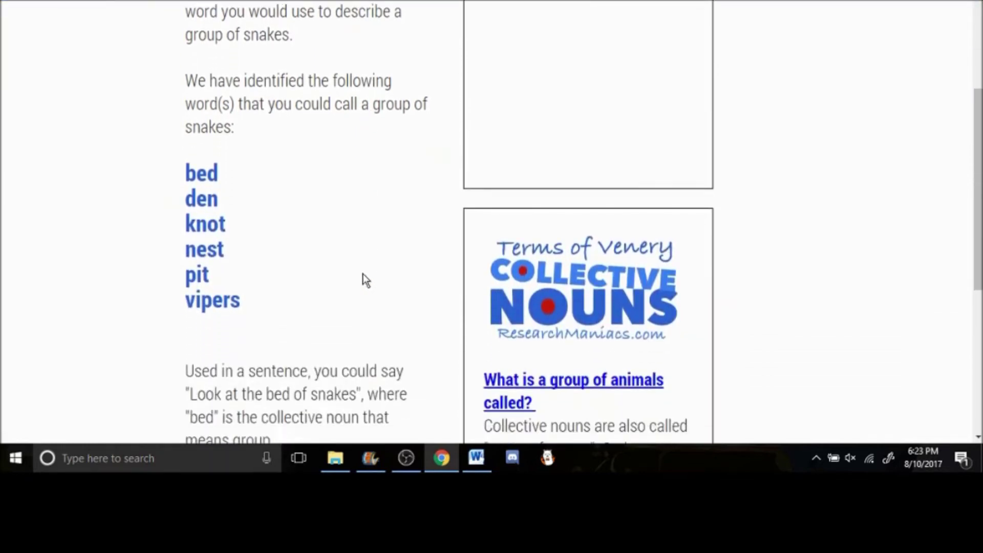
scroll(364, 280, "down", 1)
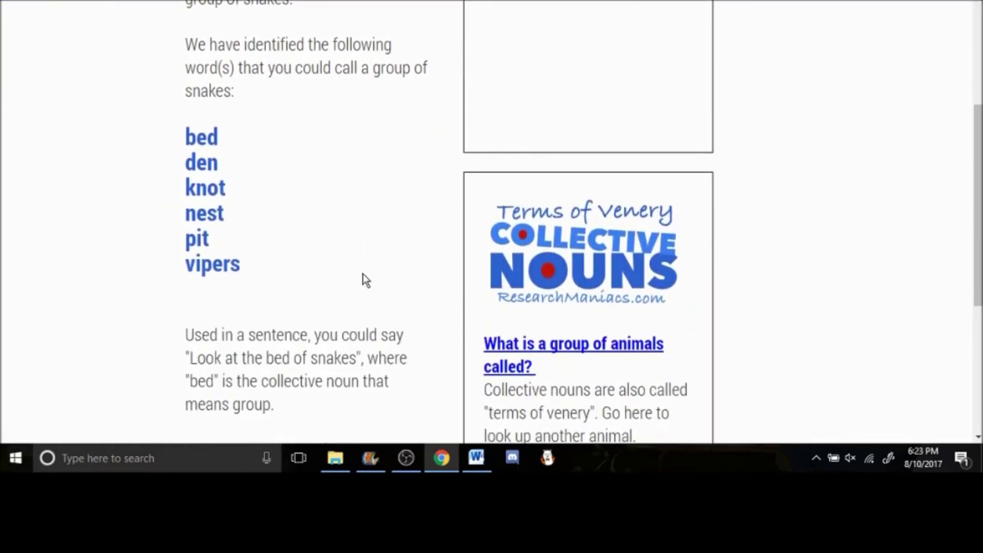
scroll(364, 280, "down", 3)
scroll(363, 280, "up", 1)
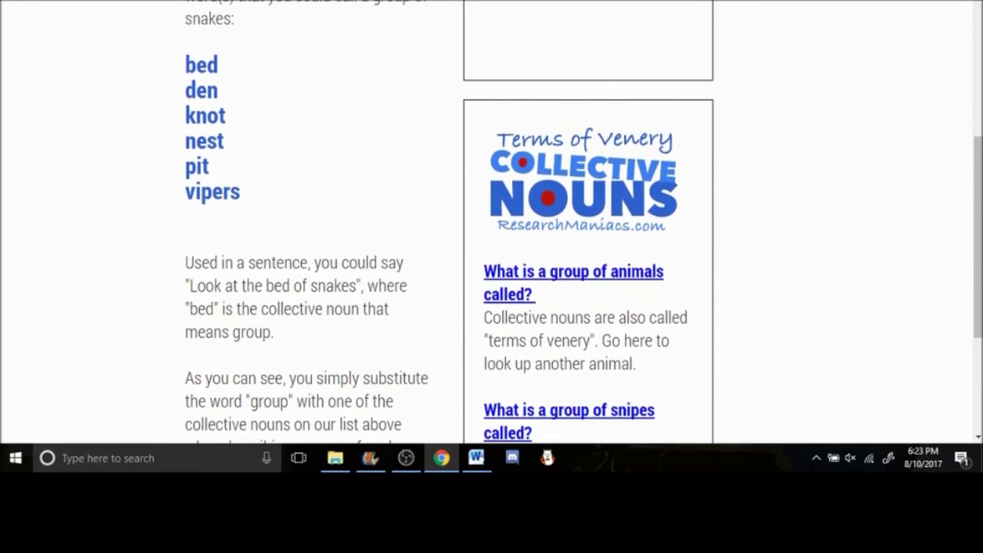
- Search Google for "is a group of ball pythons called a pop" and highlight the answer on the Answers.com result
key("alt+Left")
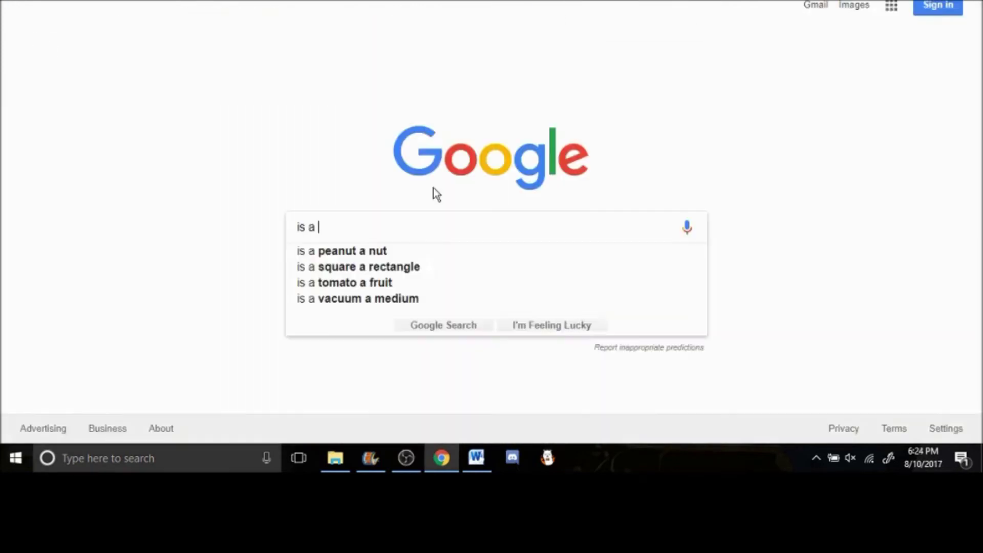
type("group of cal")
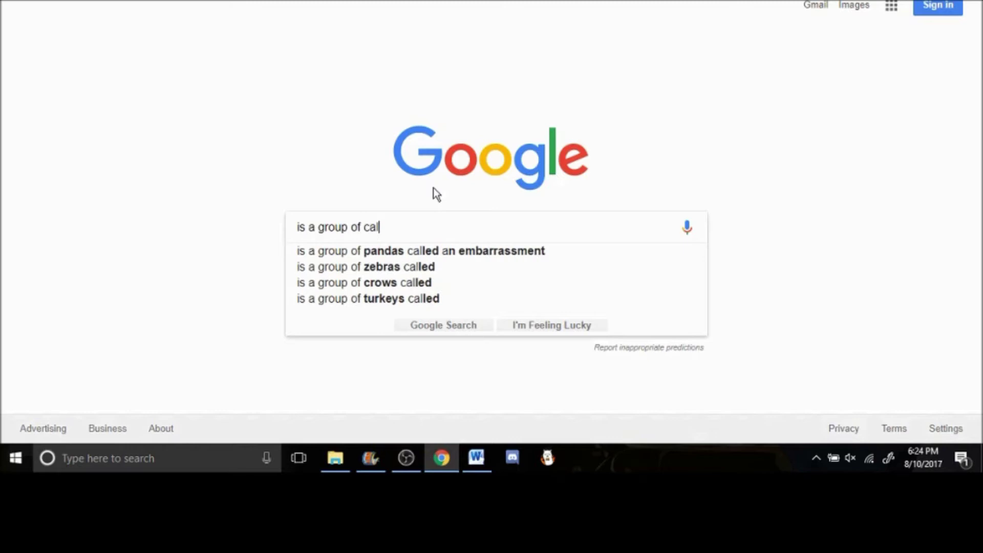
key("BackSpace")
key("BackSpace")
type("ball pythons called a ")
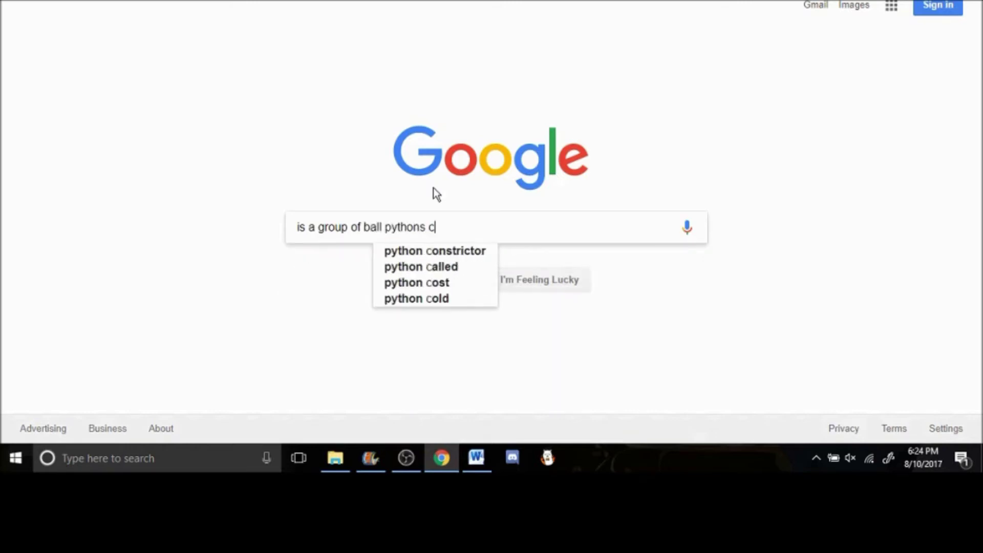
type("pop")
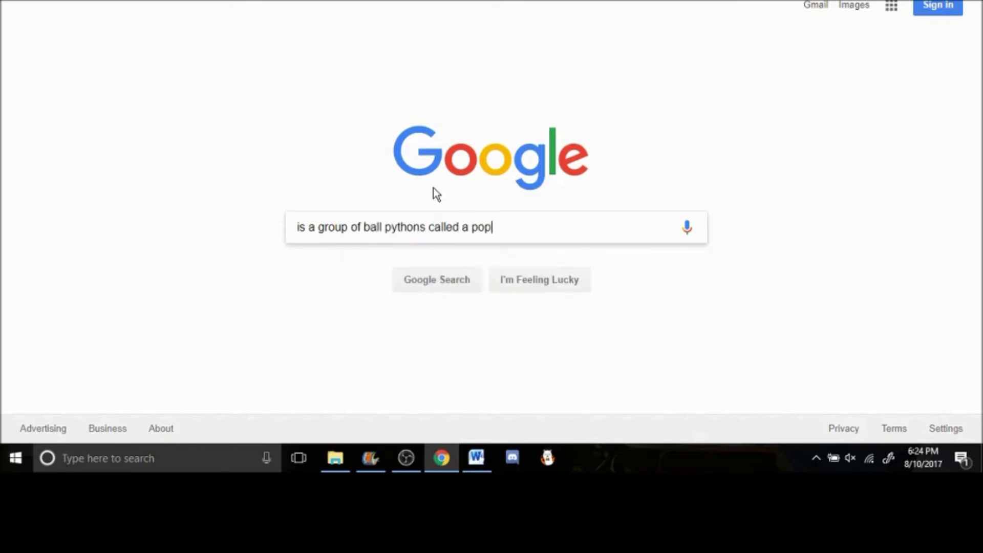
key("Return")
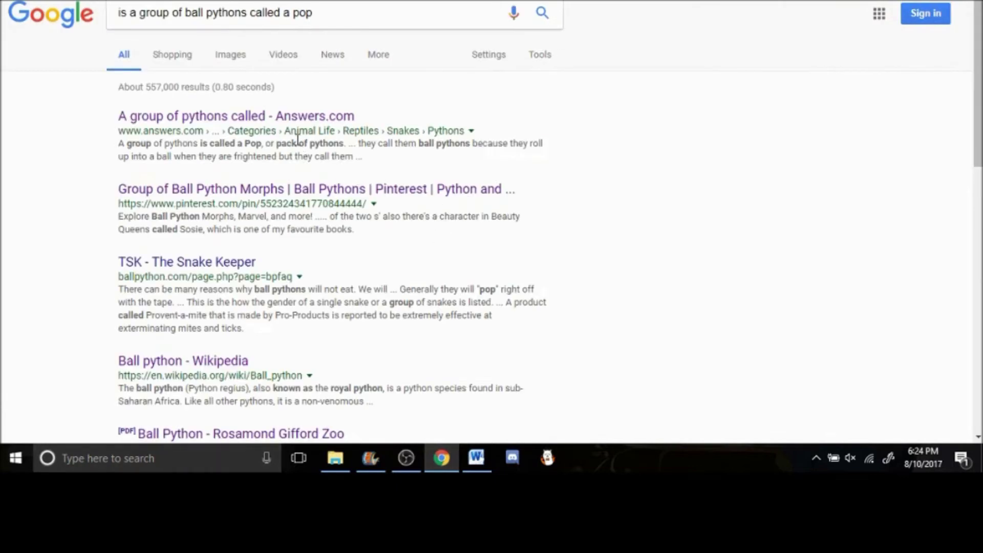
left_click(272, 115)
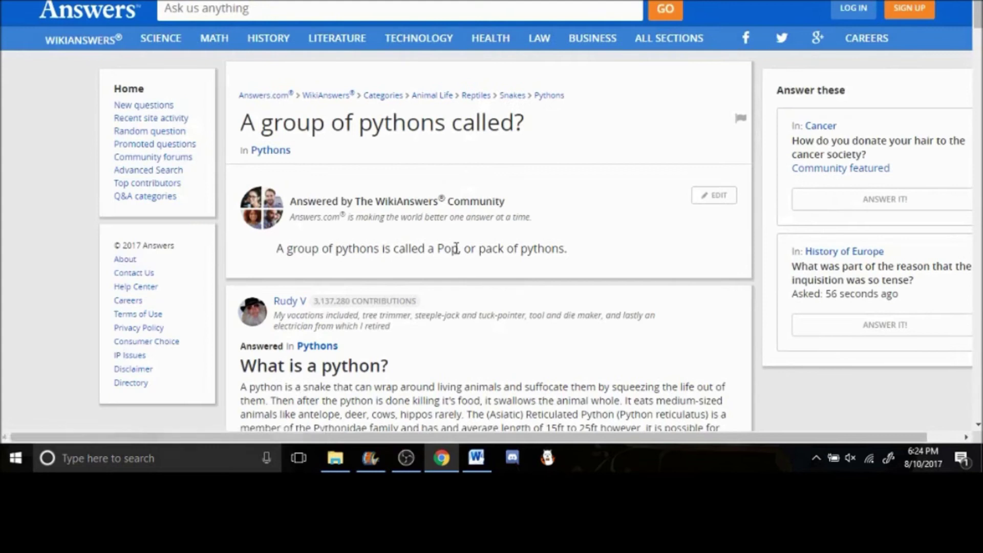
left_click_drag(459, 250, 270, 261)
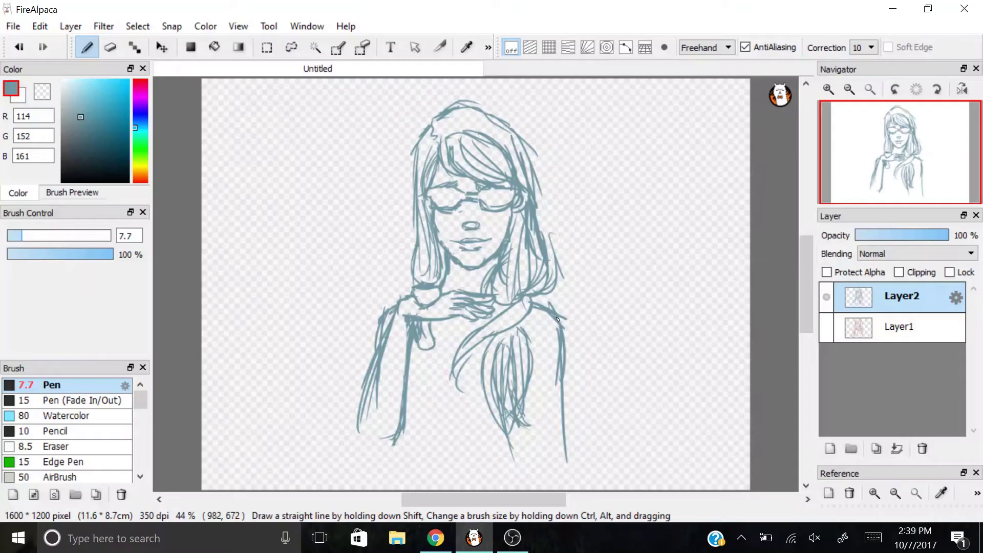
- Back in FireAlpaca, add a second contour line along the outside of the figure's right-hand arm
left_click_drag(562, 329, 574, 411)
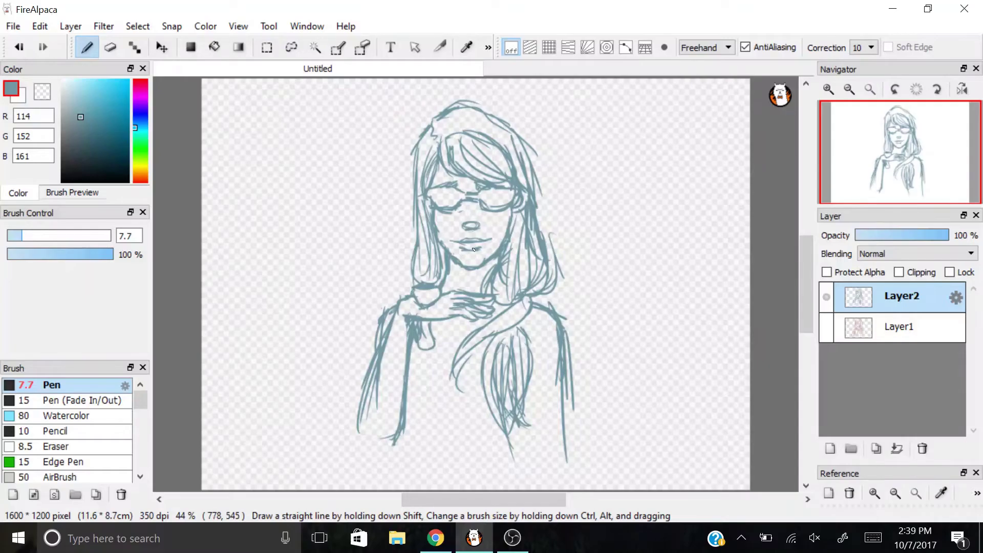
scroll(473, 250, "up", 5)
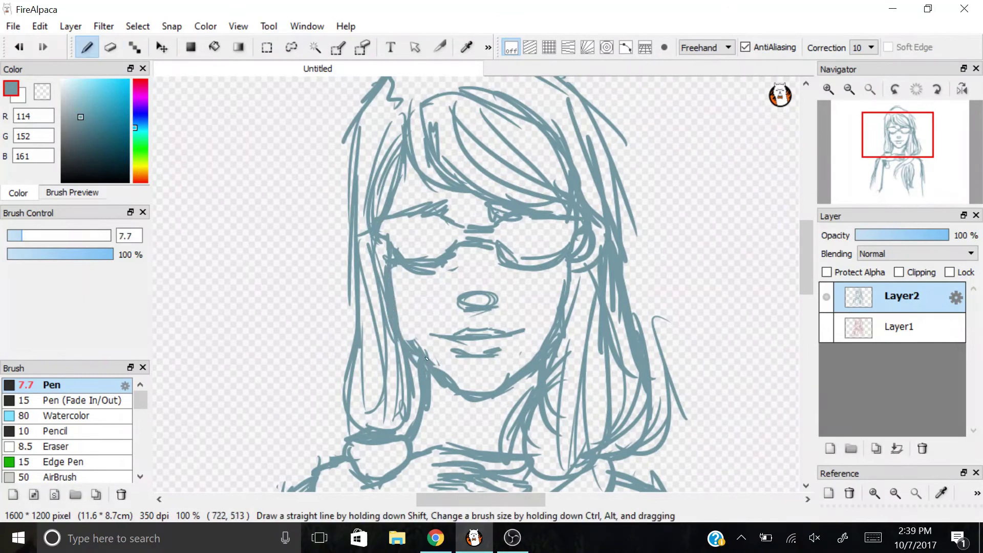
- Redraw the face's jaw and cheek contours and add stronger strokes around the nose
left_click_drag(566, 260, 552, 333)
mouse_move(401, 303)
left_mouse_down()
mouse_move(415, 353)
mouse_move(453, 396)
mouse_move(512, 382)
mouse_move(551, 355)
mouse_move(548, 294)
left_mouse_up()
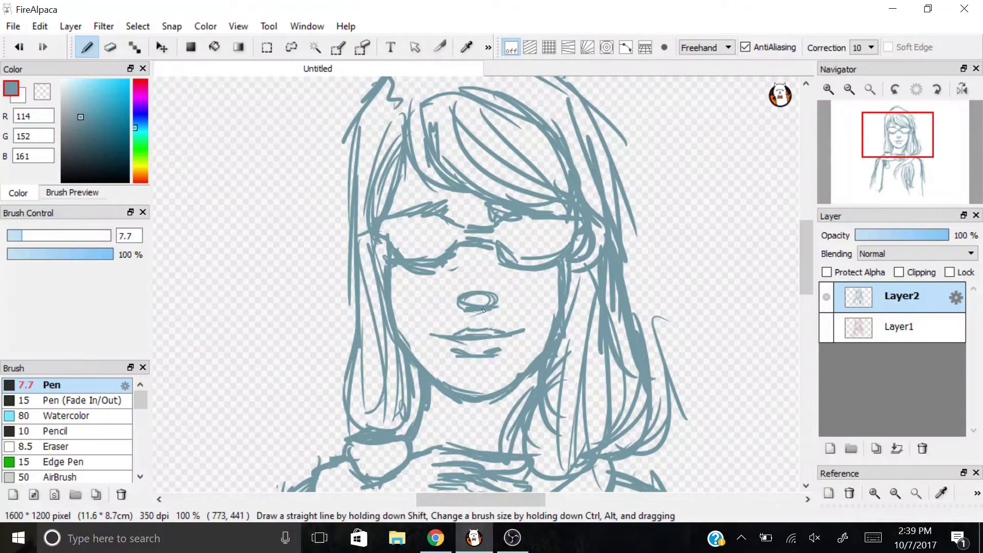
mouse_move(456, 306)
left_mouse_down()
mouse_move(467, 314)
mouse_move(492, 287)
left_mouse_up()
left_click_drag(465, 285, 459, 296)
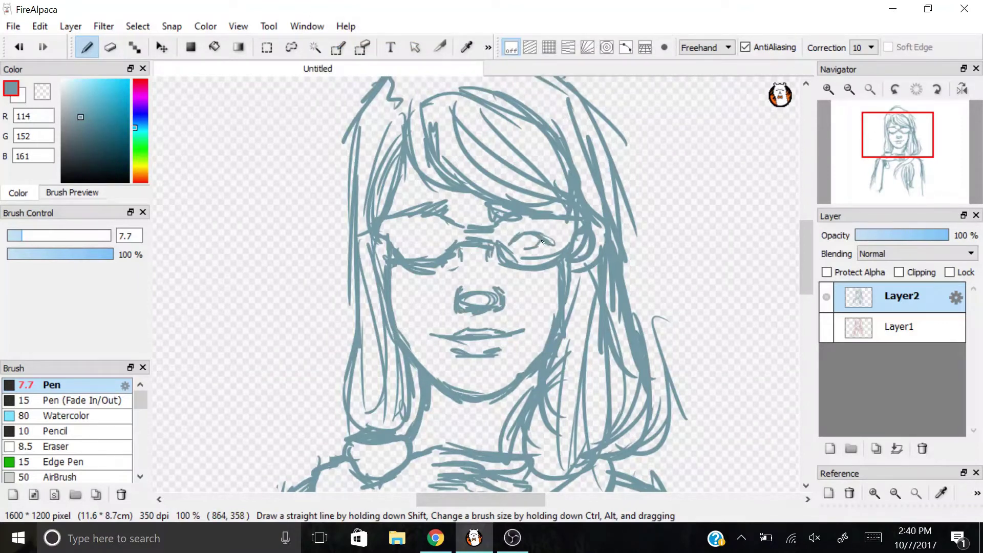
- Complete the eyes behind the glasses and the hair outline over the crown, checking the drawing in a mirrored view
key("h")
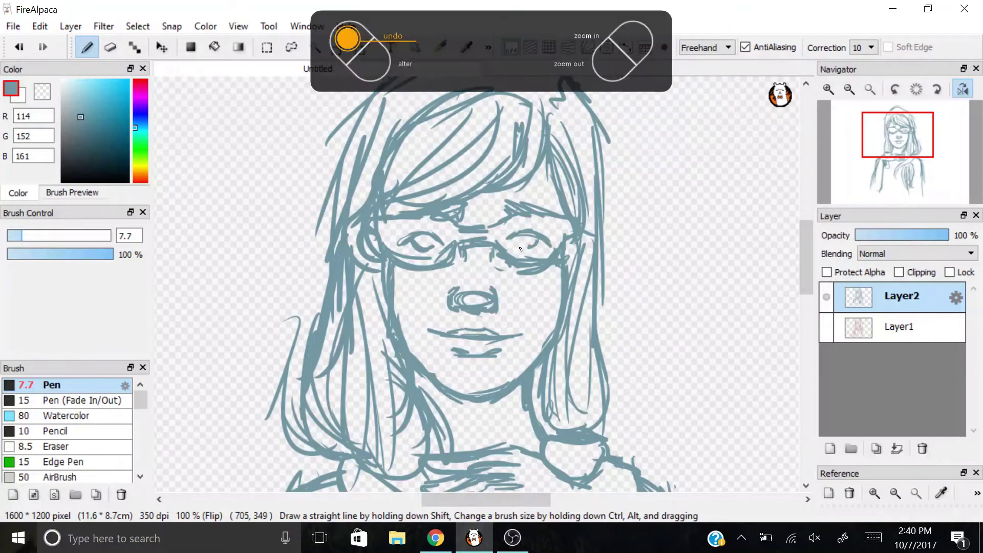
left_click(909, 123)
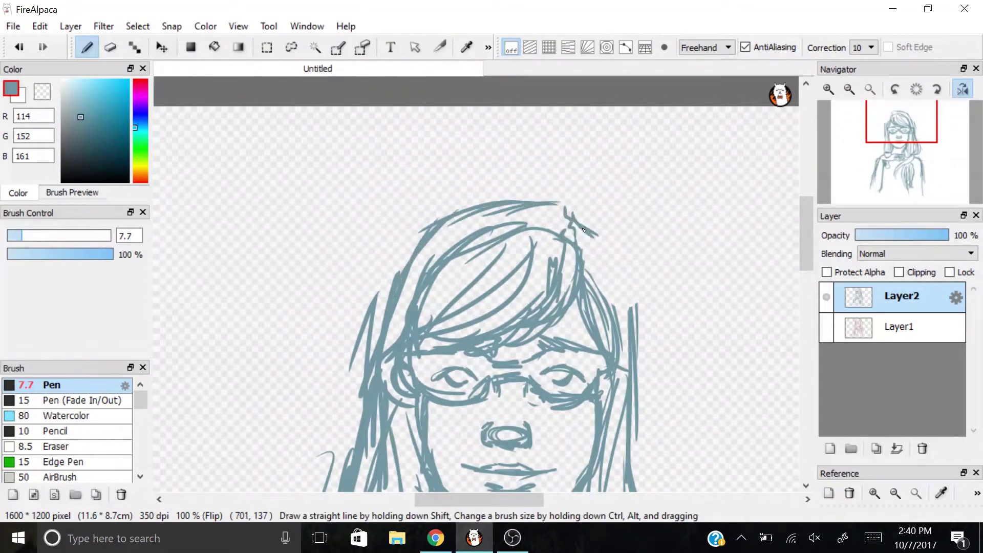
key("h")
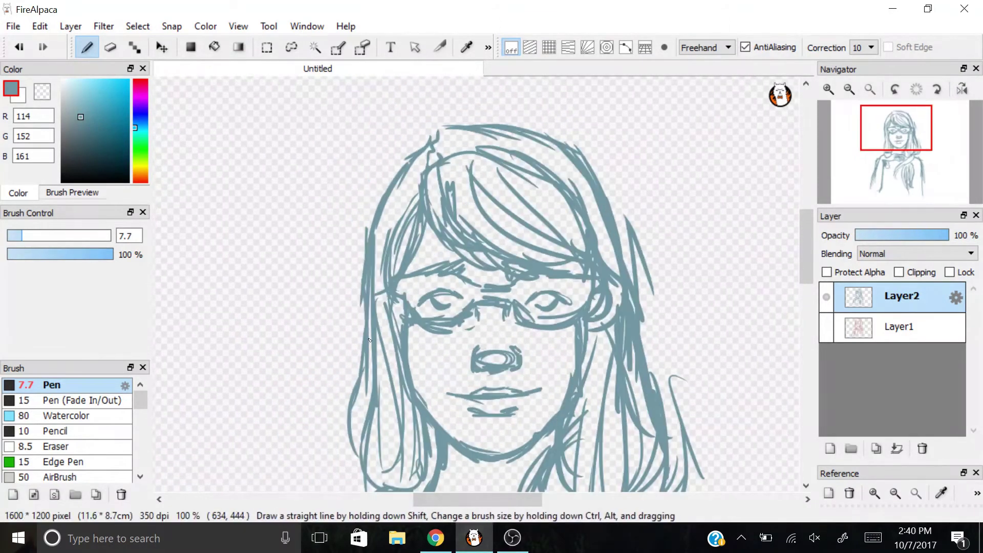
key("ctrl+0")
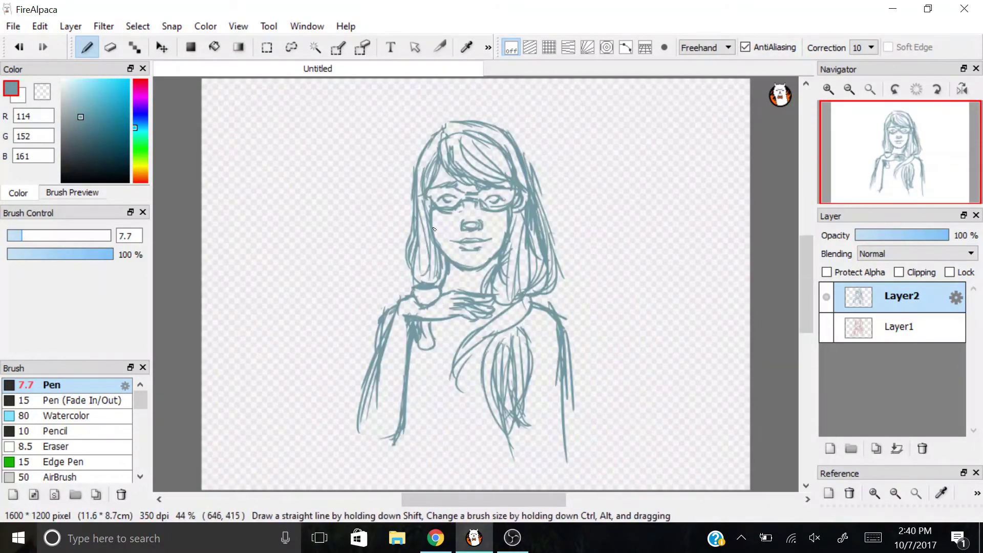
- Sketch the shirt folds and torso sides, and trim the figure's lower ends along a straight horizontal line
mouse_move(410, 359)
left_mouse_down()
mouse_move(425, 398)
mouse_move(477, 397)
left_mouse_up()
left_click_drag(420, 435, 410, 489)
left_click_drag(535, 368, 531, 433)
left_click_drag(532, 377, 563, 481)
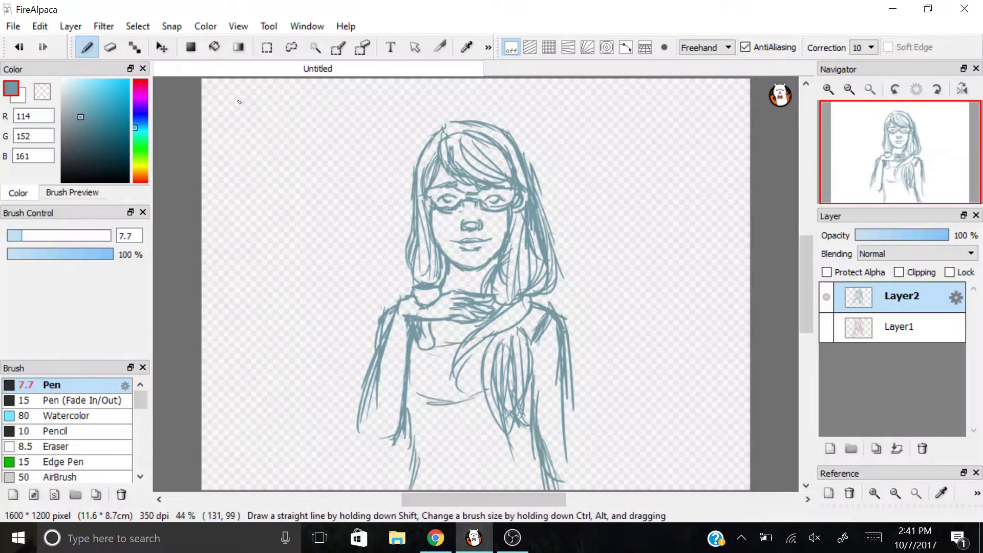
left_click_drag(317, 430, 585, 430)
mouse_move(412, 460)
left_mouse_down()
mouse_move(575, 479)
mouse_move(558, 487)
left_mouse_up()
- Add a new layer for colour and set the pen to pale skin tone RGB 235, 223, 217 at size 9.5
left_click(71, 26)
left_click(87, 39)
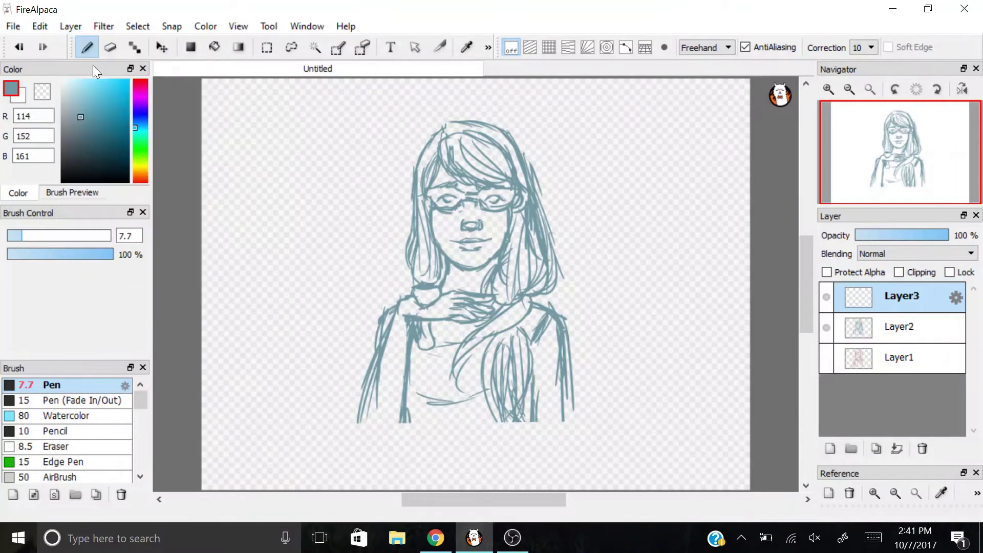
left_click(136, 177)
mouse_move(91, 118)
left_mouse_down()
mouse_move(71, 81)
mouse_move(66, 87)
left_mouse_up()
left_click(25, 235)
- Fill the forehead and face with the skin tone, placing Layer3 beneath the Layer2 line art
key("ctrl+plus")
mouse_move(338, 210)
left_mouse_down()
mouse_move(354, 174)
mouse_move(335, 214)
left_mouse_up()
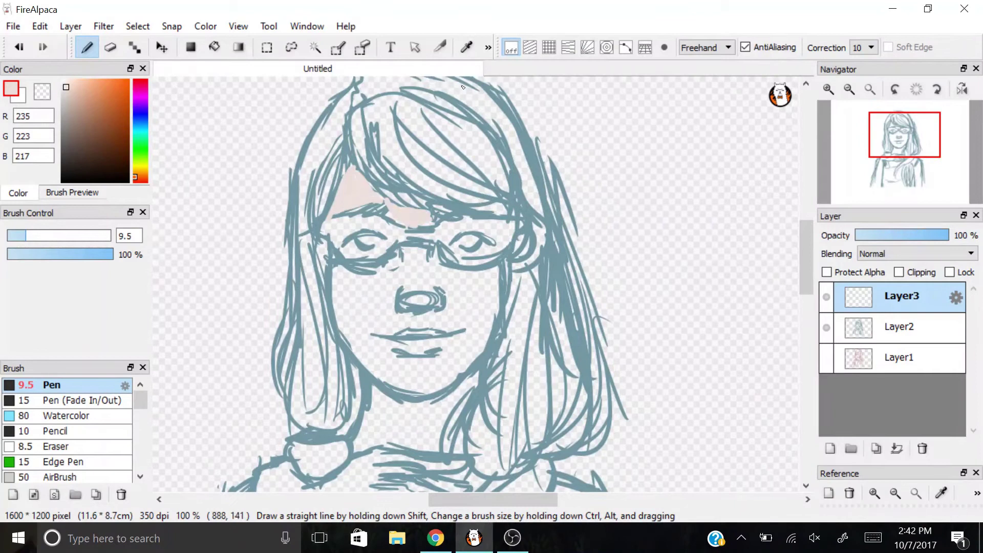
left_click_drag(901, 296, 901, 328)
mouse_move(338, 226)
left_mouse_down()
mouse_move(358, 225)
mouse_move(379, 256)
mouse_move(472, 298)
mouse_move(451, 379)
mouse_move(430, 234)
left_mouse_up()
- Fill the neck, hand and both arms with the skin tone, enlarging the pen to size 25
scroll(578, 243, "down", 3)
mouse_move(405, 287)
left_mouse_down()
mouse_move(477, 348)
mouse_move(286, 369)
left_mouse_up()
left_click_drag(476, 307, 501, 345)
scroll(480, 214, "down", 3)
scroll(479, 215, "left", 3)
mouse_move(446, 195)
left_mouse_down()
mouse_move(431, 353)
mouse_move(476, 379)
mouse_move(389, 405)
mouse_move(492, 428)
left_mouse_up()
key("e")
key("b")
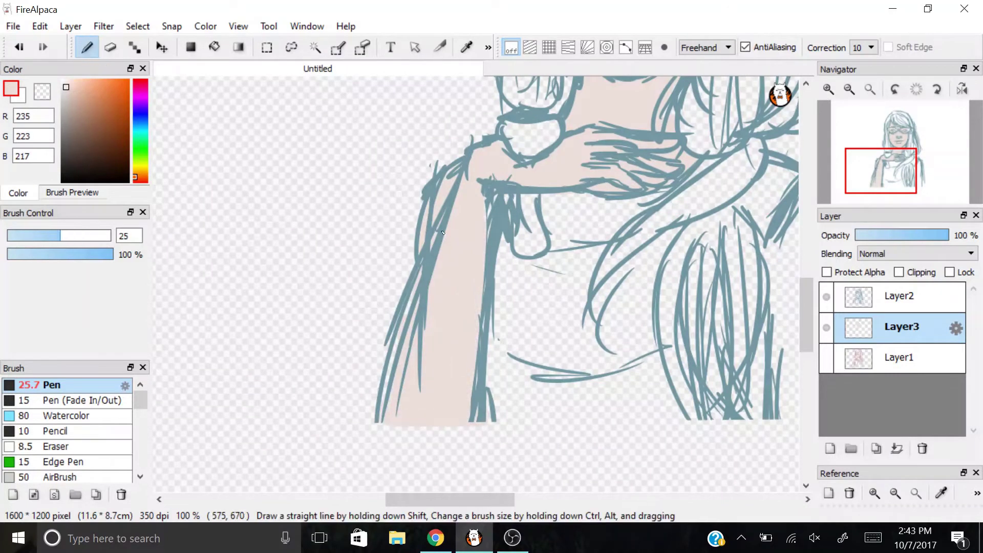
left_click(870, 88)
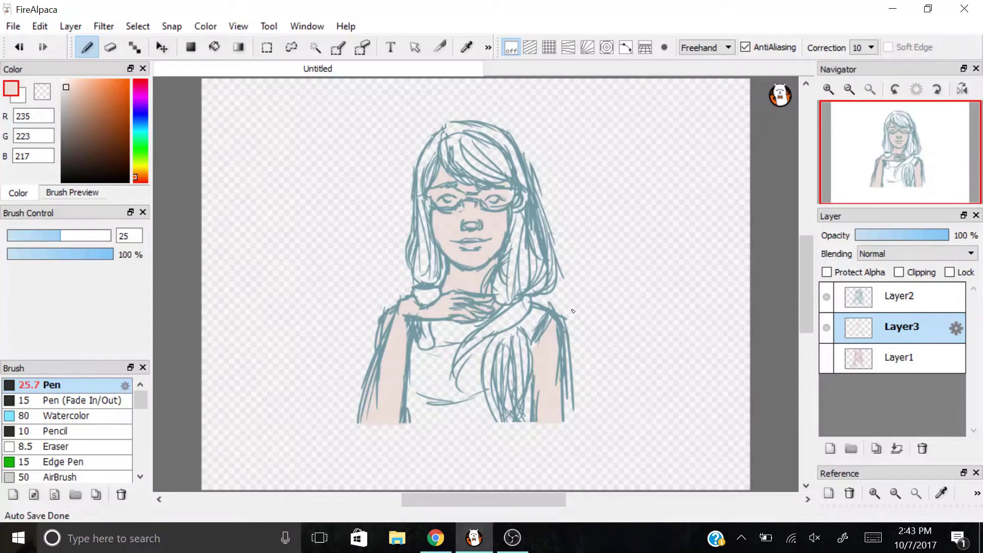
- Set the pen to brown RGB 170, 125, 100 and fill the fringe and the fuller side of the hair
left_click_drag(116, 121, 99, 124)
key("ctrl+plus")
mouse_move(394, 111)
left_mouse_down()
mouse_move(425, 205)
mouse_move(410, 225)
mouse_move(544, 213)
mouse_move(548, 440)
mouse_move(604, 461)
mouse_move(505, 445)
mouse_move(557, 459)
mouse_move(588, 441)
left_mouse_up()
mouse_move(389, 103)
left_mouse_down()
mouse_move(461, 133)
mouse_move(559, 205)
mouse_move(450, 144)
left_mouse_up()
left_click_drag(433, 207, 435, 211)
mouse_move(844, 191)
scroll(499, 287, "down", 5)
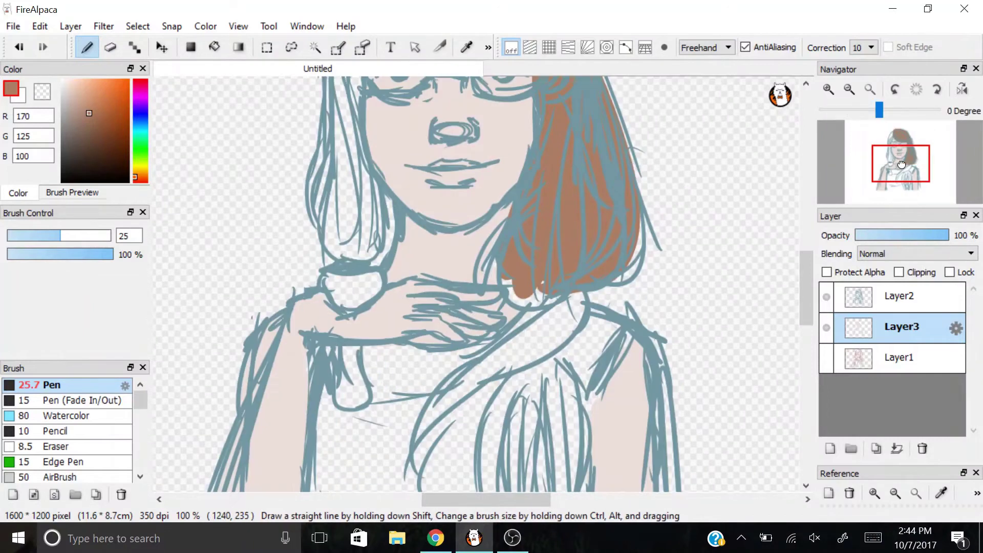
- Fill the remaining hair tips, the upper part of the lock over the chest and the narrower side of the hair brown
left_click(501, 304)
mouse_move(617, 271)
left_mouse_down()
mouse_move(550, 451)
mouse_move(512, 379)
mouse_move(481, 487)
mouse_move(566, 445)
left_mouse_up()
scroll(566, 444, "up", 5)
mouse_move(435, 164)
left_mouse_down()
mouse_move(405, 256)
mouse_move(409, 394)
mouse_move(448, 450)
mouse_move(417, 392)
left_mouse_up()
scroll(369, 260, "down", 5)
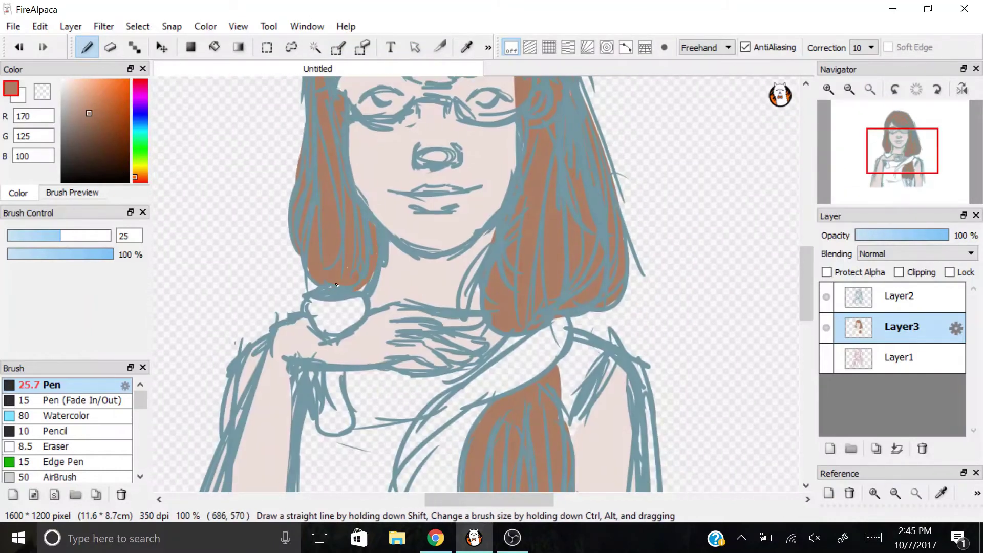
left_click(845, 92)
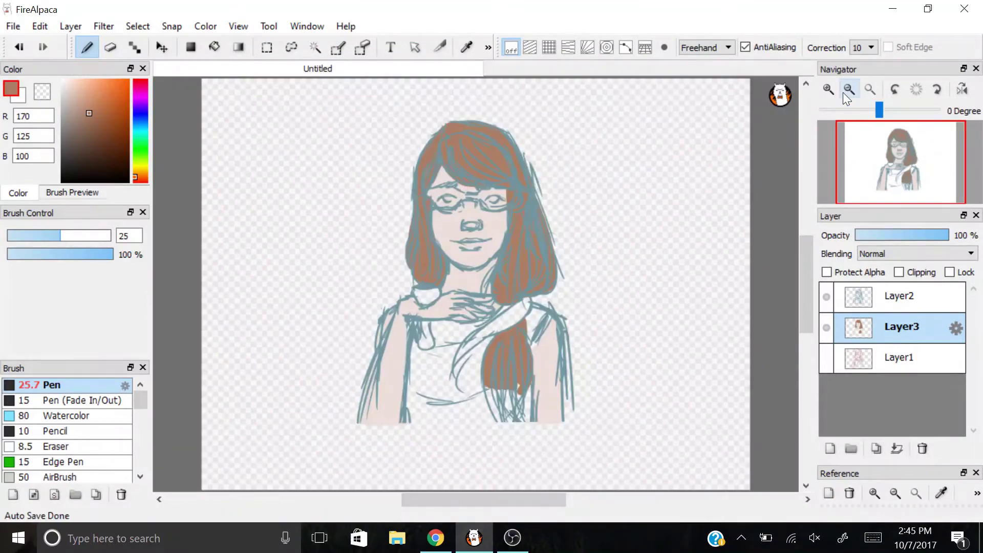
- Set the pen to off-white RGB 255, 245, 244 and fill the shirt
left_click(72, 85)
mouse_move(69, 82)
left_mouse_down()
mouse_move(74, 70)
mouse_move(62, 76)
left_mouse_up()
key("ctrl+plus")
scroll(191, 100, "down", 5)
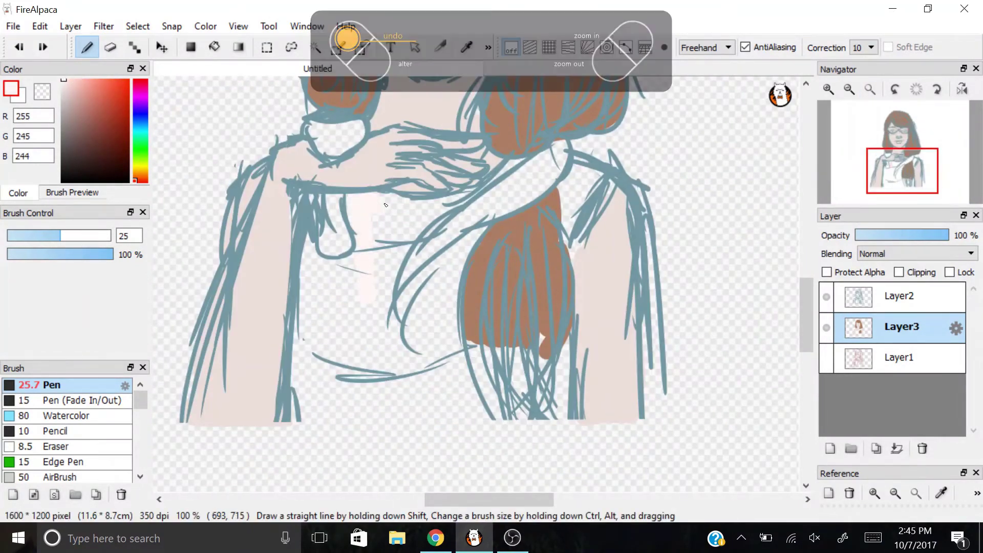
mouse_move(371, 196)
left_mouse_down()
mouse_move(425, 208)
mouse_move(379, 317)
mouse_move(310, 267)
mouse_move(381, 304)
mouse_move(440, 358)
mouse_move(330, 409)
left_mouse_up()
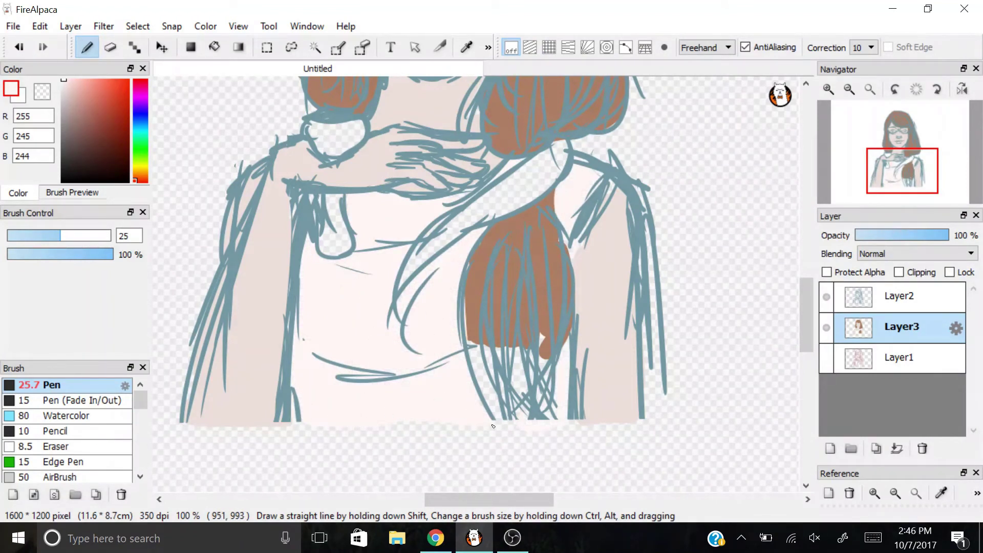
- Sample the brown hair colour and fill the rest of the hair lock over the chest
left_click(527, 208, "alt")
mouse_move(464, 267)
left_mouse_down()
mouse_move(518, 409)
mouse_move(505, 338)
left_mouse_up()
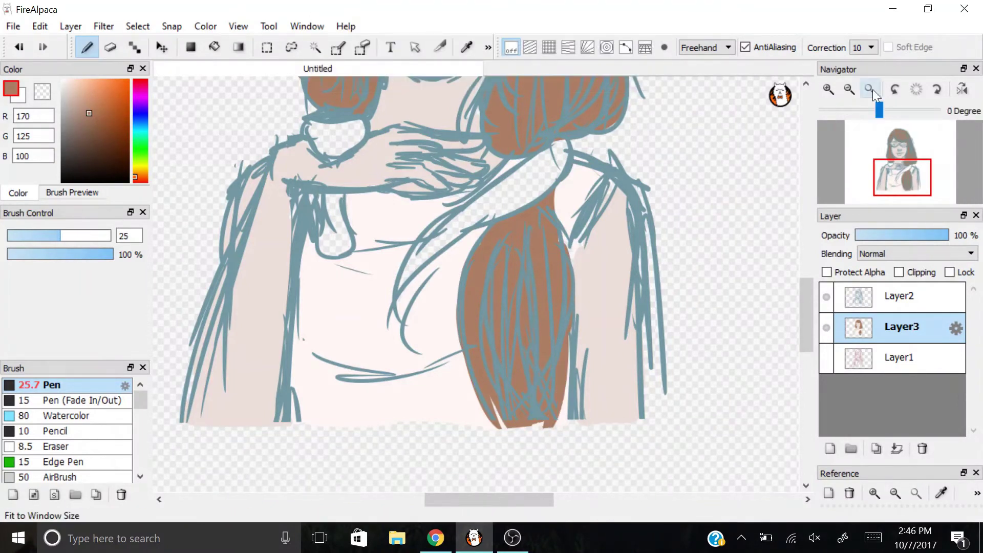
left_click(877, 92)
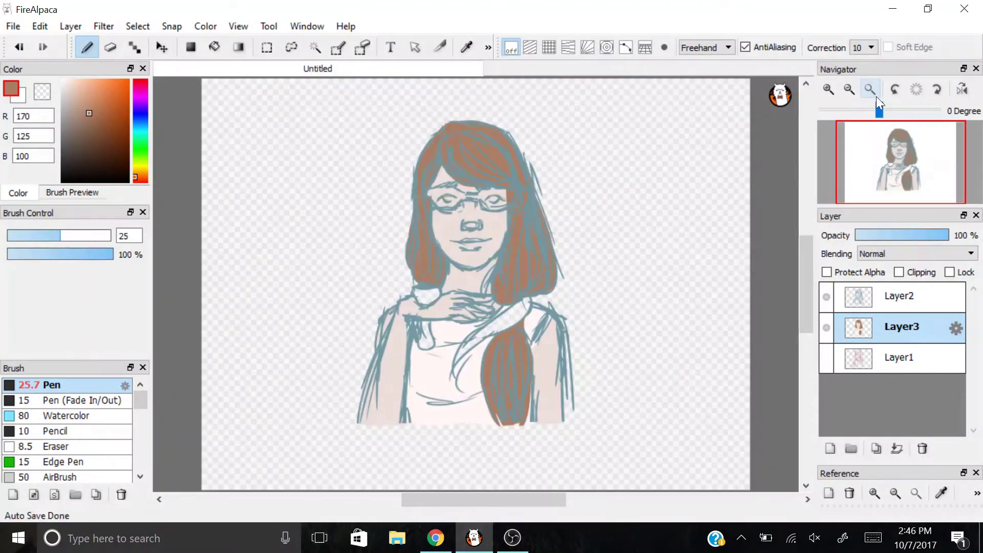
- Fill the snake around the neck with RGB 189, 174, 166, and its lower head and hanging section with RGB 229, 222, 219
scroll(896, 171, "up", 3)
key("ctrl+plus")
mouse_move(114, 143)
left_mouse_down()
mouse_move(73, 89)
mouse_move(69, 106)
left_mouse_up()
mouse_move(282, 200)
left_mouse_down()
mouse_move(326, 211)
mouse_move(335, 187)
left_mouse_up()
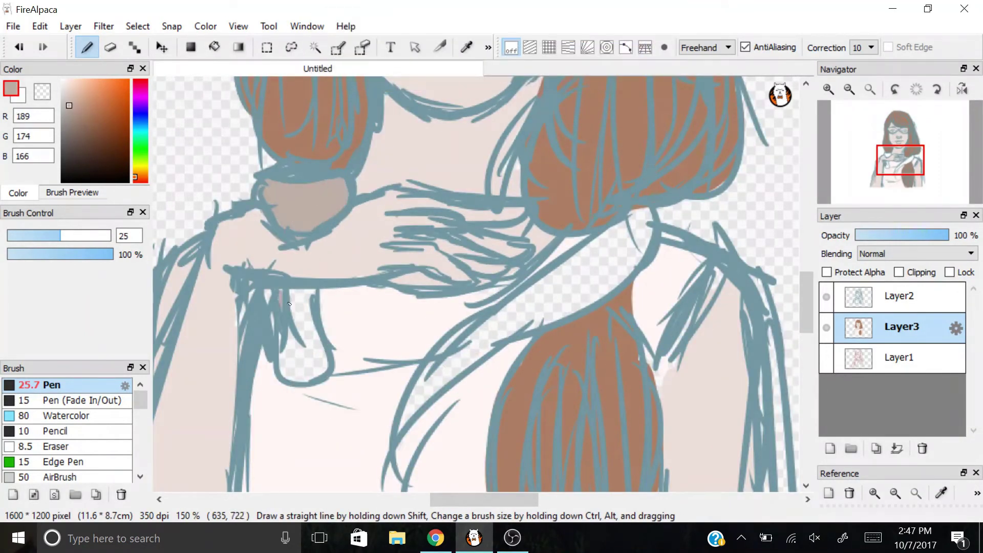
mouse_move(285, 296)
left_mouse_down()
mouse_move(310, 359)
mouse_move(279, 366)
left_mouse_up()
mouse_move(635, 218)
left_mouse_down()
mouse_move(612, 276)
mouse_move(577, 305)
mouse_move(462, 353)
left_mouse_up()
left_click_drag(276, 205, 330, 208)
mouse_move(294, 295)
left_mouse_down()
mouse_move(289, 371)
mouse_move(303, 311)
left_mouse_up()
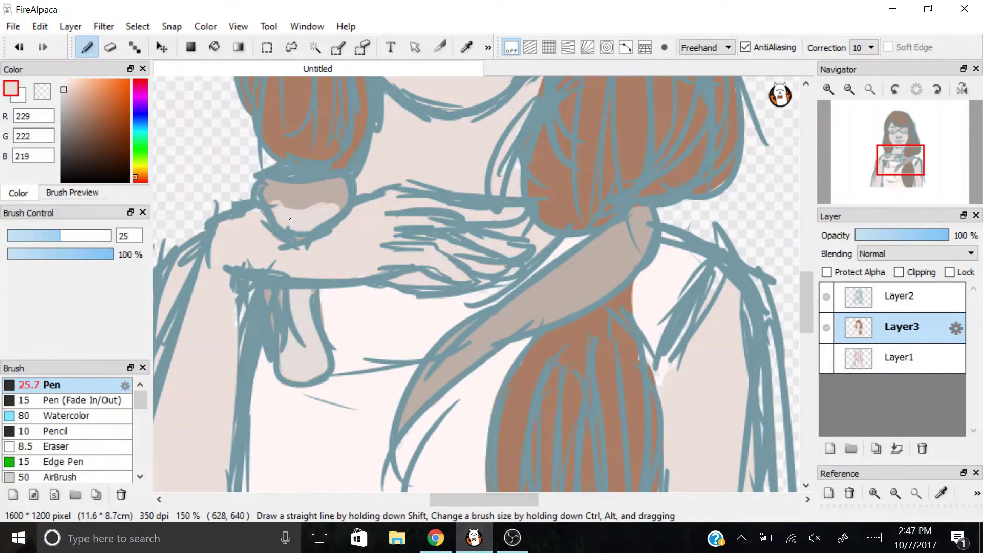
left_click(125, 134)
left_click_drag(281, 185, 320, 191)
mouse_move(646, 214)
left_mouse_down()
mouse_move(626, 274)
mouse_move(532, 318)
left_mouse_up()
left_click_drag(440, 384, 473, 352)
key("ctrl+z")
key("ctrl+z")
key("ctrl+z")
key("ctrl+z")
key("ctrl+z")
- Set the pen to dark brown RGB 108, 85, 68 and fill the upper part of the snake's head
left_click(100, 153)
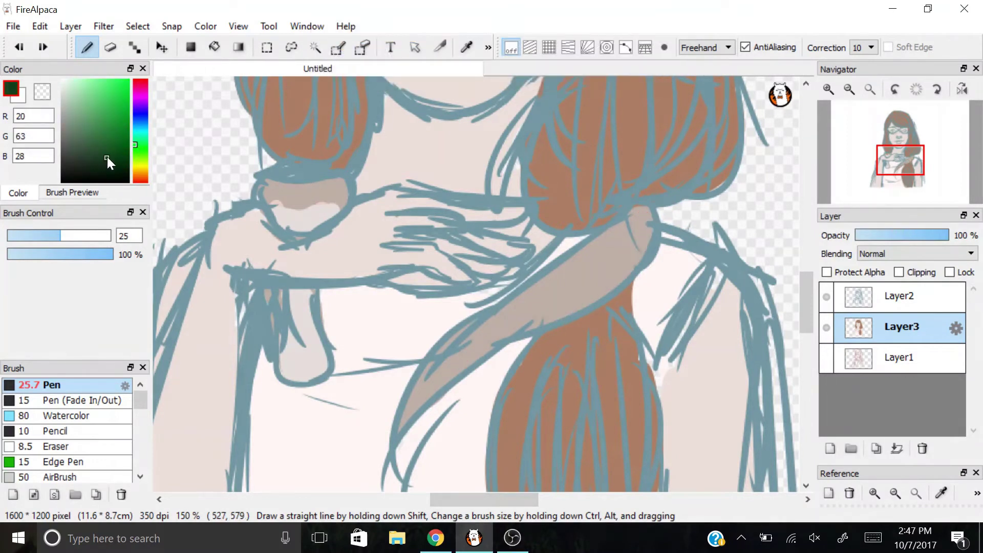
left_click(86, 139)
left_click_drag(287, 191, 320, 189)
left_click_drag(629, 219, 639, 236)
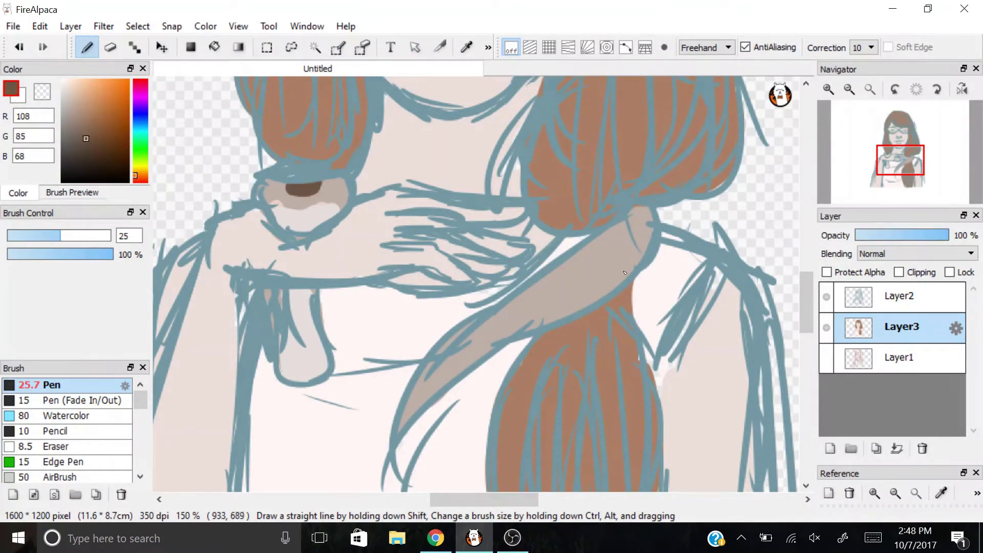
key("ctrl+z")
key("ctrl+z")
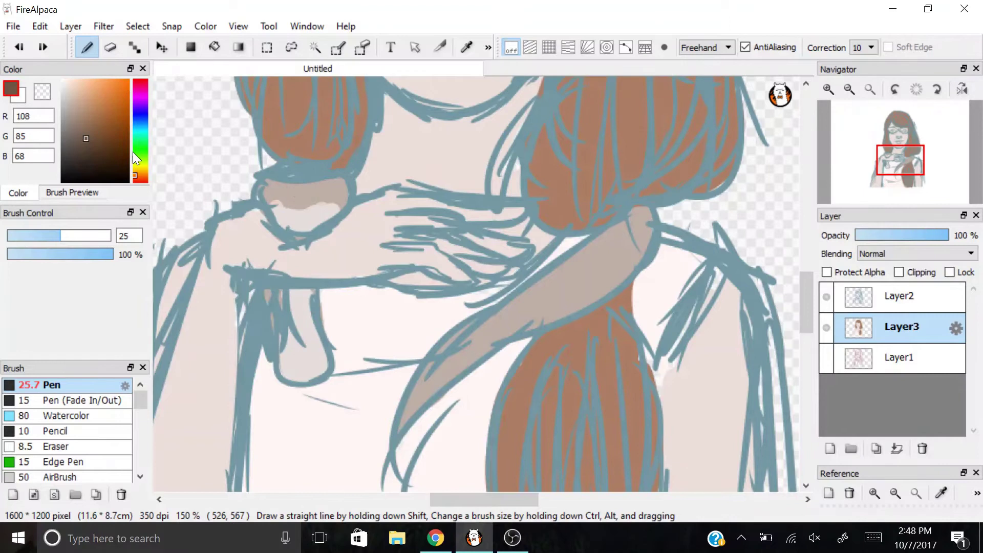
mouse_move(294, 192)
left_mouse_down()
mouse_move(279, 205)
mouse_move(335, 184)
mouse_move(301, 213)
left_mouse_up()
- Sample the light colour RGB 229, 222, 219 and dab pale patches along the lower edge of the snake's diagonal body
left_click(384, 78, "alt")
key("ctrl+minus")
key("ctrl+plus")
scroll(694, 180, "down", 3)
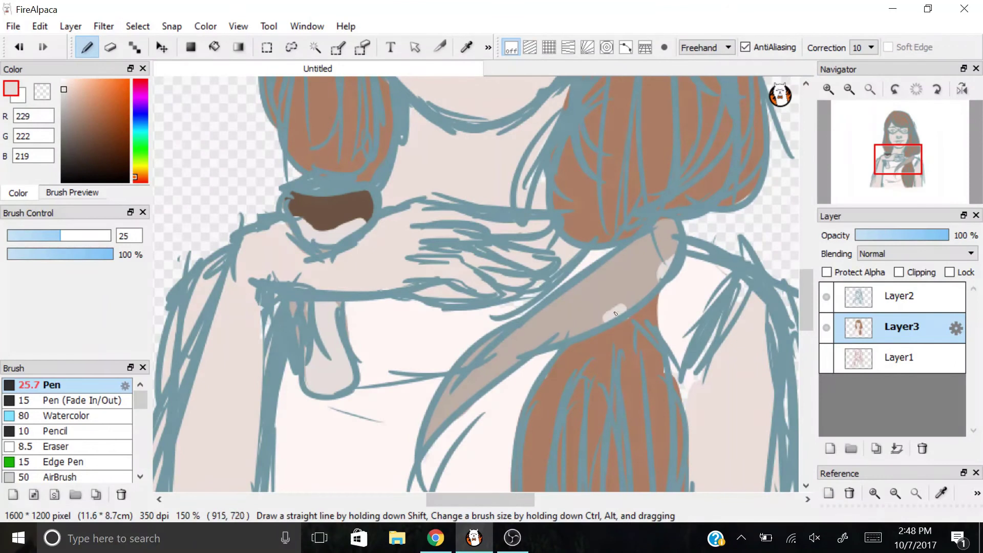
left_click_drag(534, 348, 522, 350)
left_click_drag(468, 398, 453, 406)
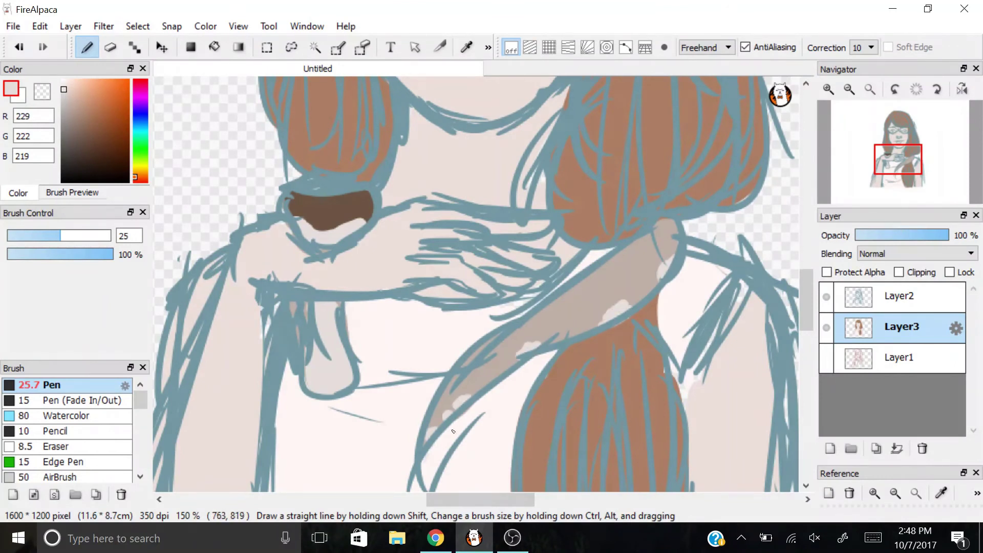
left_click(135, 143)
left_click_drag(200, 180, 248, 174)
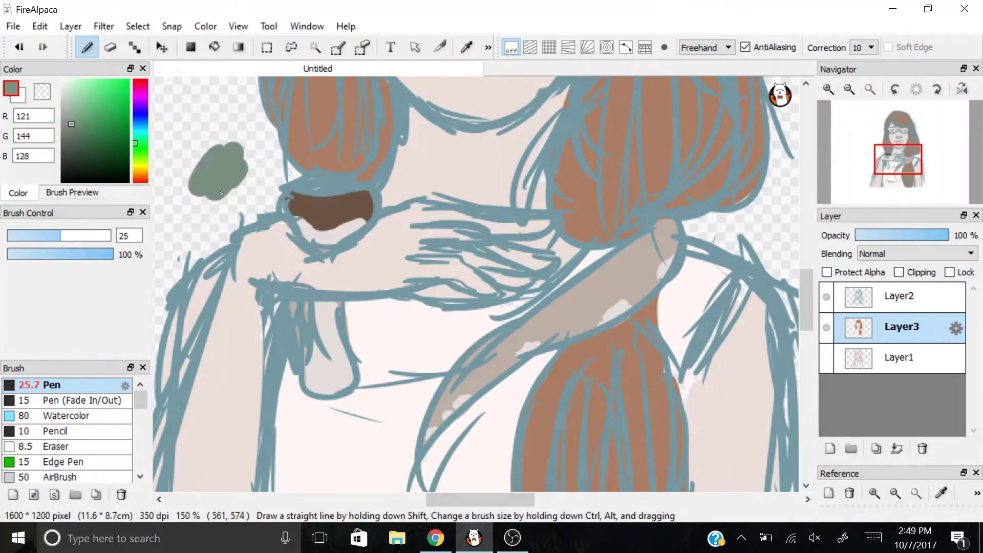
key("ctrl+z")
left_click(139, 161)
mouse_move(179, 154)
left_mouse_down()
mouse_move(233, 156)
mouse_move(213, 128)
left_mouse_up()
left_click(75, 129)
key("ctrl+z")
- Set the pen to olive RGB 142, 130, 75 and paint irregular patches along the snake's diagonal body, reducing the pen to size 7.4
left_click(135, 169)
left_click(68, 121)
left_click(94, 105)
left_click(98, 130)
key("ctrl+z")
key("ctrl+z")
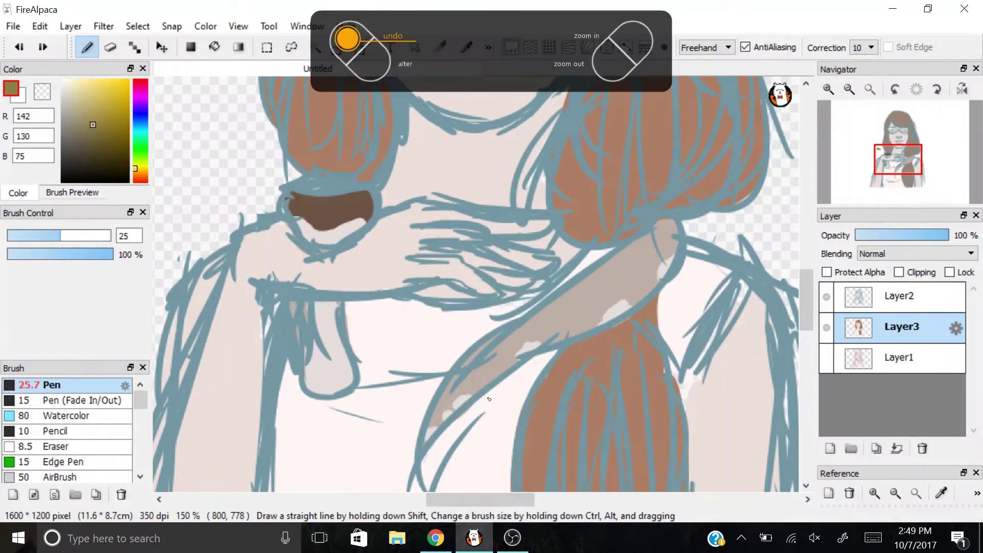
key("ctrl+z")
left_click_drag(520, 351, 533, 342)
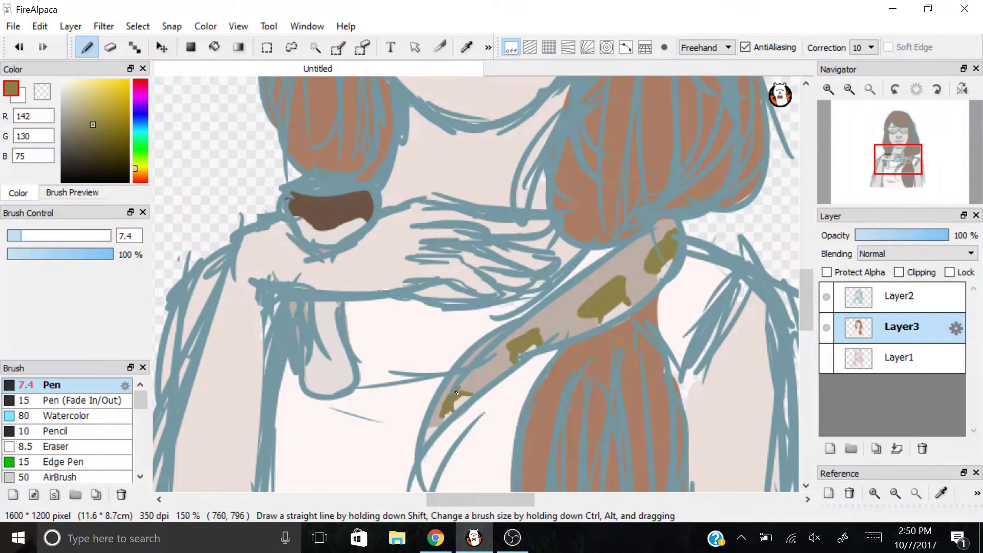
- Add olive markings to the snake's section beside the arm, and check the colours with the line art hidden
left_click_drag(298, 305, 297, 347)
left_click(826, 297)
left_click(826, 297)
key("ctrl+minus")
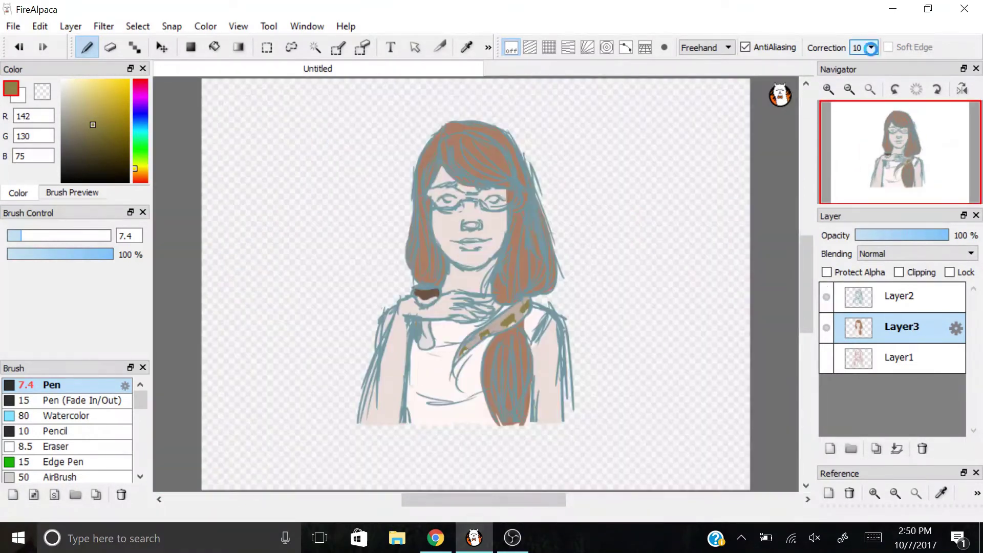
- Paint darker RGB 110, 100, 53 centres in the snake's olive patches and outline the patches with RGB 229, 222, 219
key("ctrl+plus")
left_click_drag(305, 268, 93, 135)
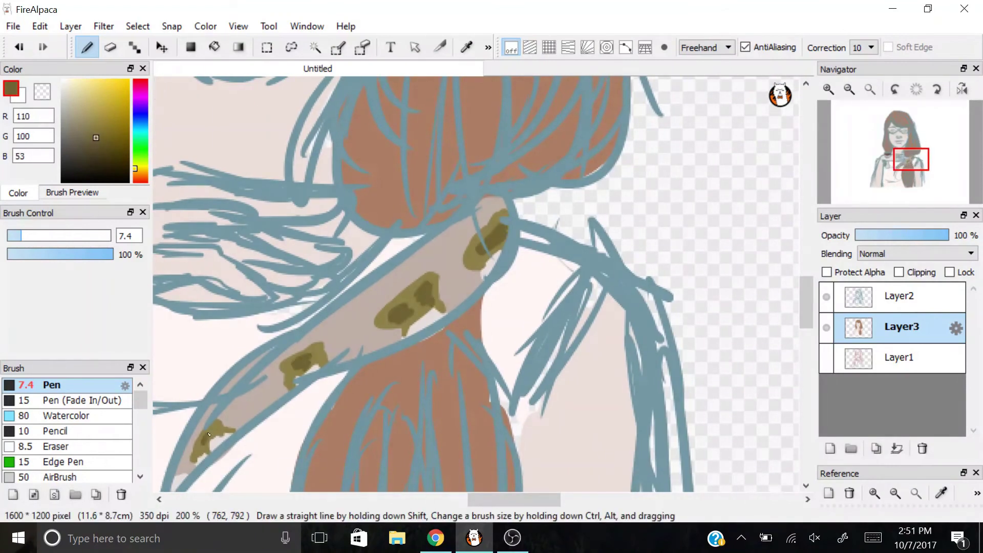
left_click(430, 318, "alt")
left_click(86, 46)
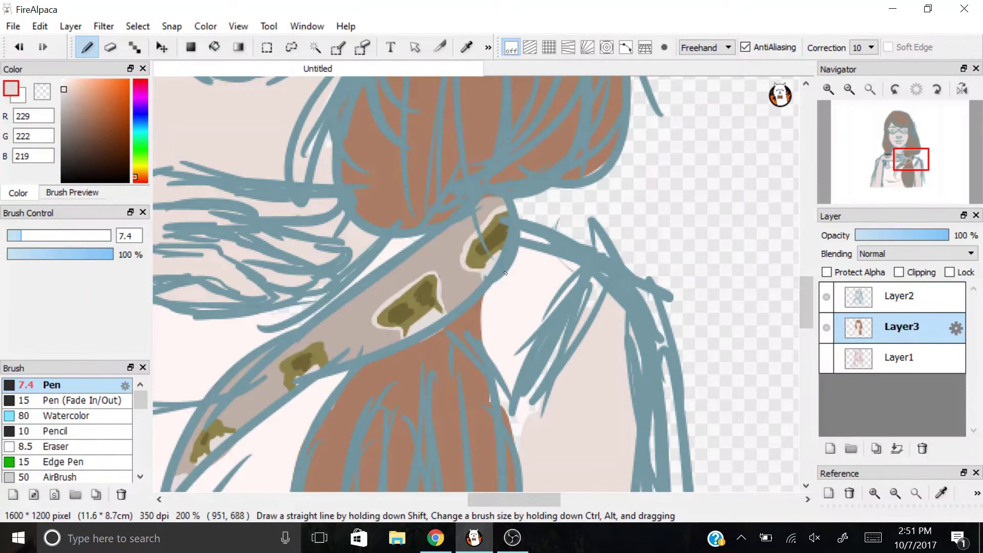
scroll(475, 423, "left", 3)
left_click_drag(459, 355, 459, 390)
- Set the pen to dark brown RGB 59, 38, 28 and fill the snake's diagonal body around the outlined patches
left_click_drag(112, 126, 97, 162)
left_click_drag(720, 189, 796, 233)
key("ctrl+z")
left_click_drag(666, 200, 507, 316)
mouse_move(638, 228)
left_mouse_down()
mouse_move(543, 302)
mouse_move(528, 346)
mouse_move(479, 340)
mouse_move(507, 330)
left_mouse_up()
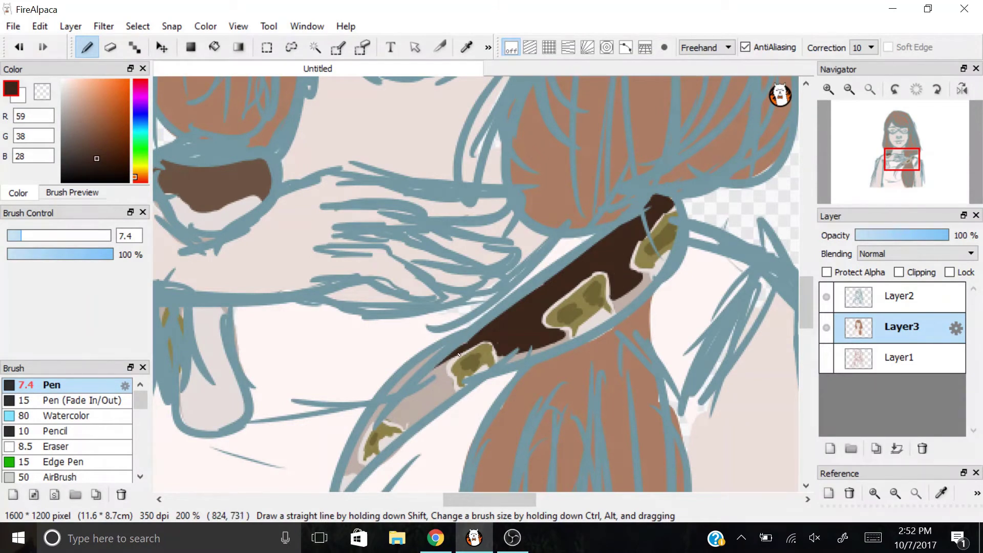
mouse_move(471, 341)
left_mouse_down()
mouse_move(425, 374)
mouse_move(419, 399)
mouse_move(382, 412)
mouse_move(390, 387)
left_mouse_up()
- Paint olive RGB 142, 130, 75 eye patches on both sides of the snake's head with the size 7.4 pen
scroll(390, 388, "left", 5)
scroll(410, 287, "up", 3)
mouse_move(361, 211)
left_mouse_down()
mouse_move(429, 205)
mouse_move(329, 202)
mouse_move(373, 224)
mouse_move(427, 230)
left_mouse_up()
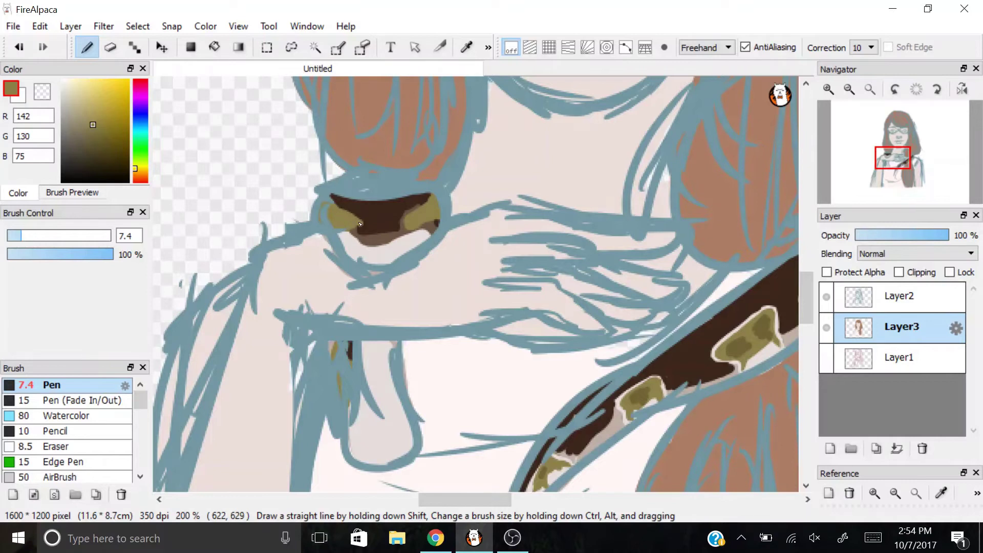
key("ctrl+z")
key("ctrl+z")
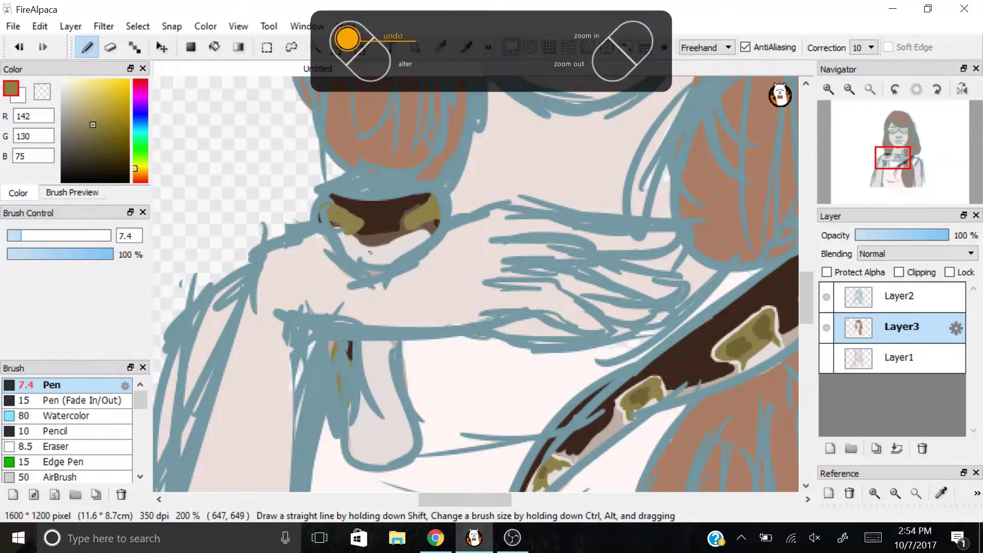
key("ctrl+z")
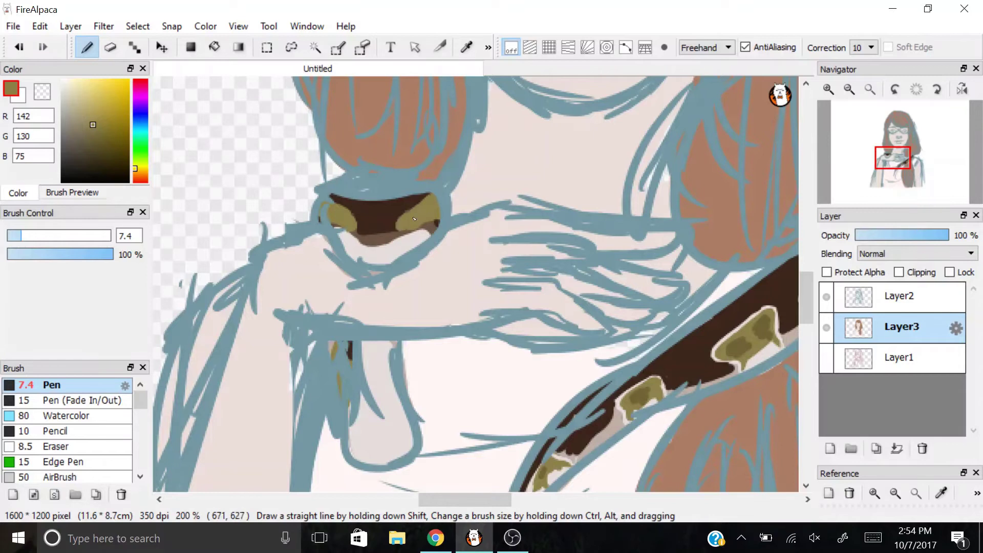
- Set the pen to brown RGB 108, 85, 68 at size 3.5 and draw a short mouth mark beneath the snake's muzzle
left_click(376, 238, "alt")
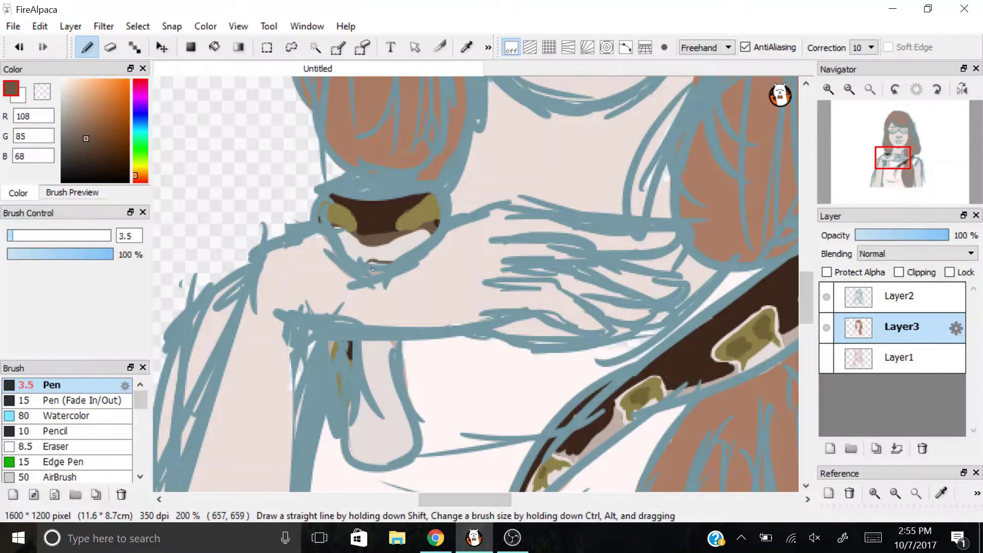
key("ctrl+z")
left_click_drag(368, 262, 382, 262)
scroll(375, 264, "down", 2)
scroll(420, 105, "up", 2)
- Paint pure black oval pupils in both olive eye patches on the snake's head
mouse_move(420, 105)
left_mouse_down()
mouse_move(308, 20)
mouse_move(420, 105)
left_mouse_up()
left_click(128, 181)
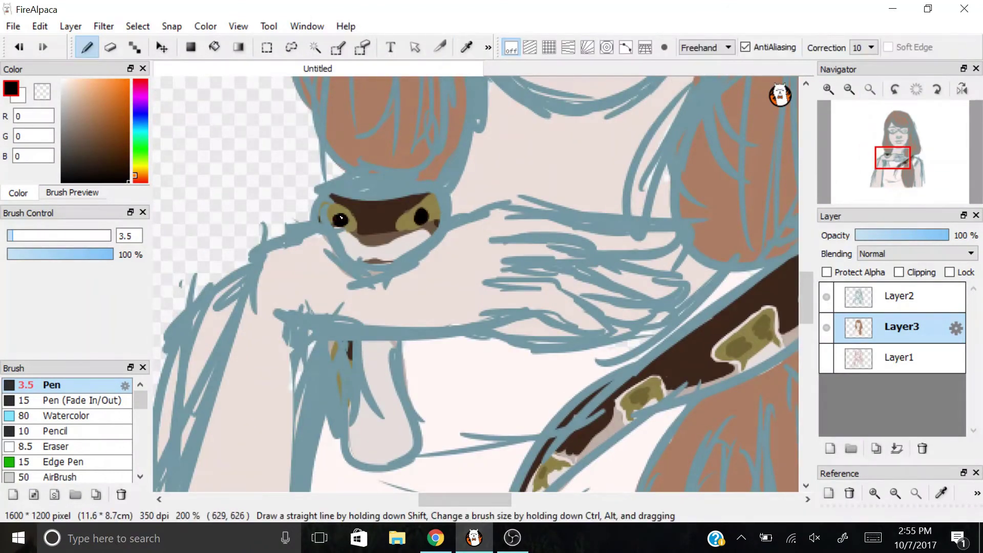
key("ctrl+plus")
mouse_move(374, 132)
left_mouse_down()
mouse_move(365, 154)
mouse_move(371, 146)
left_mouse_up()
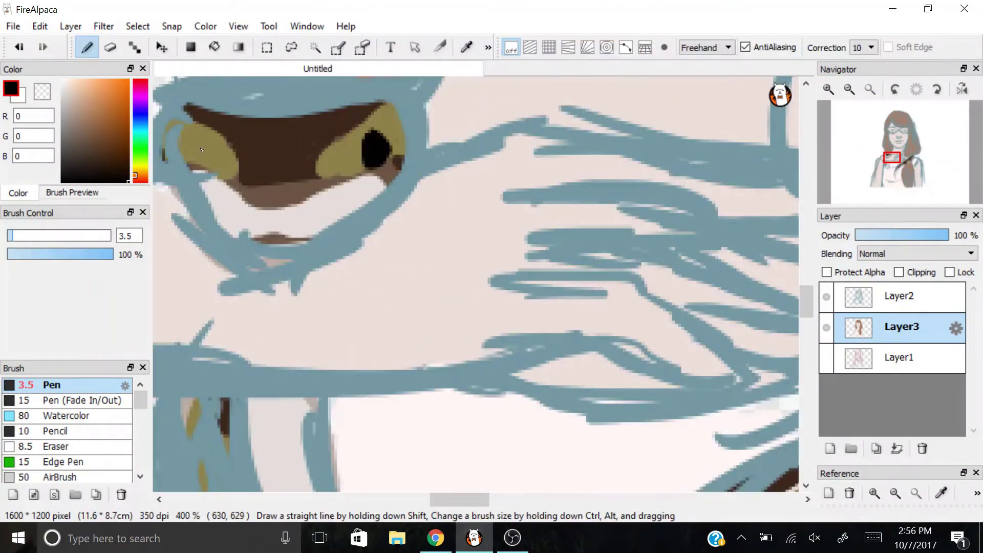
mouse_move(209, 148)
left_mouse_down()
mouse_move(202, 163)
mouse_move(214, 171)
left_mouse_up()
- Draw faint crosswise belly-scale lines in RGB 214, 200, 193 on the snake's pale section hanging below the arm
left_click(869, 89)
key("ctrl+plus")
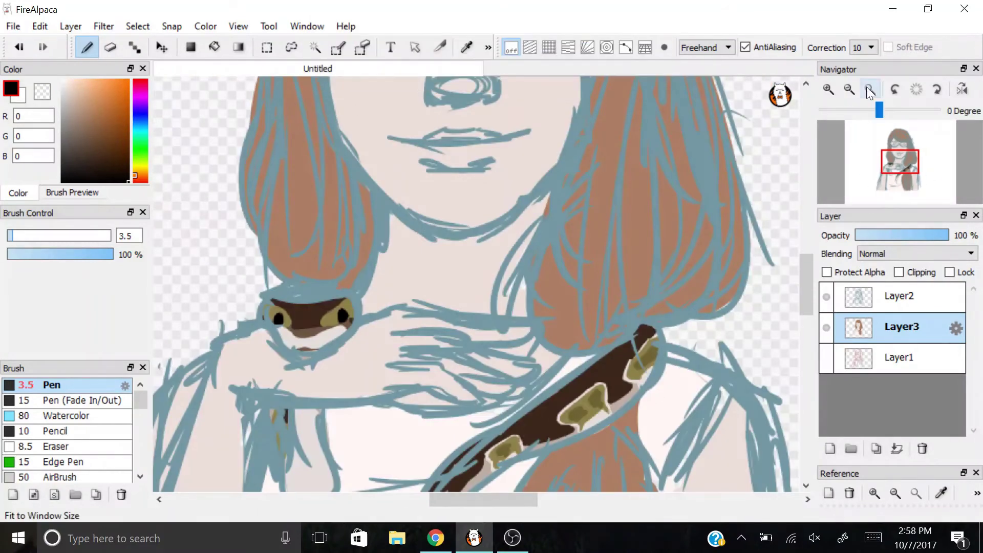
left_click(868, 88)
key("ctrl+plus")
key("ctrl+plus")
key("ctrl+plus")
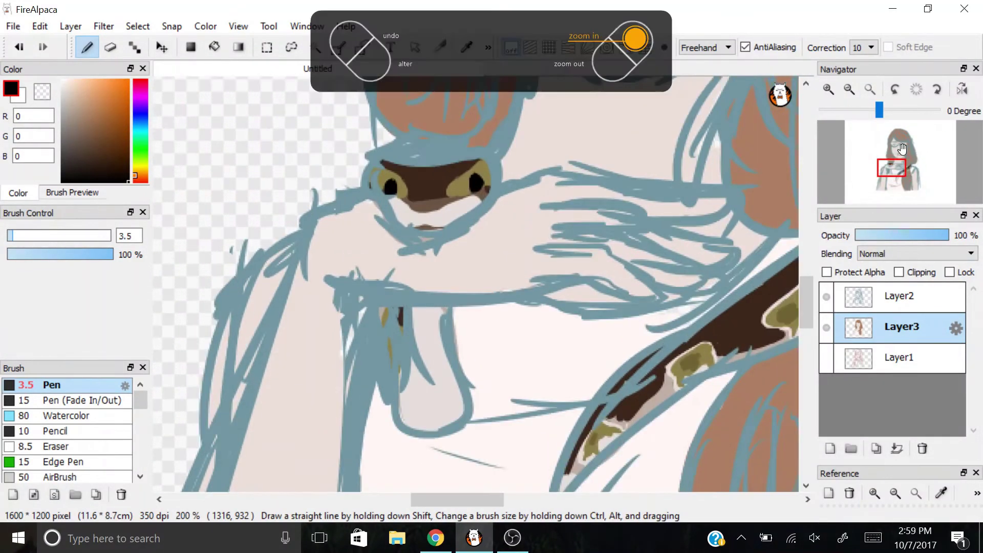
left_click(453, 360, "alt")
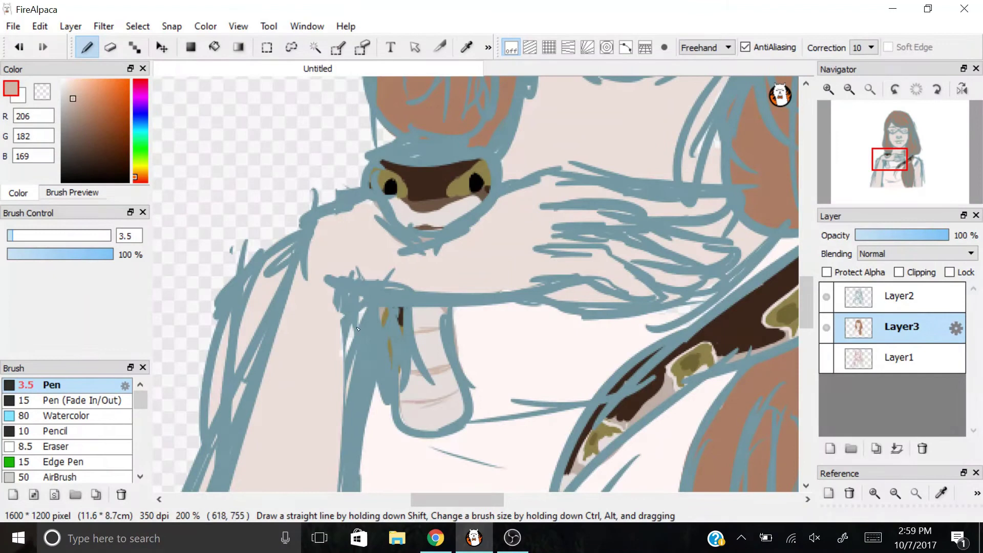
left_click(417, 338, "alt")
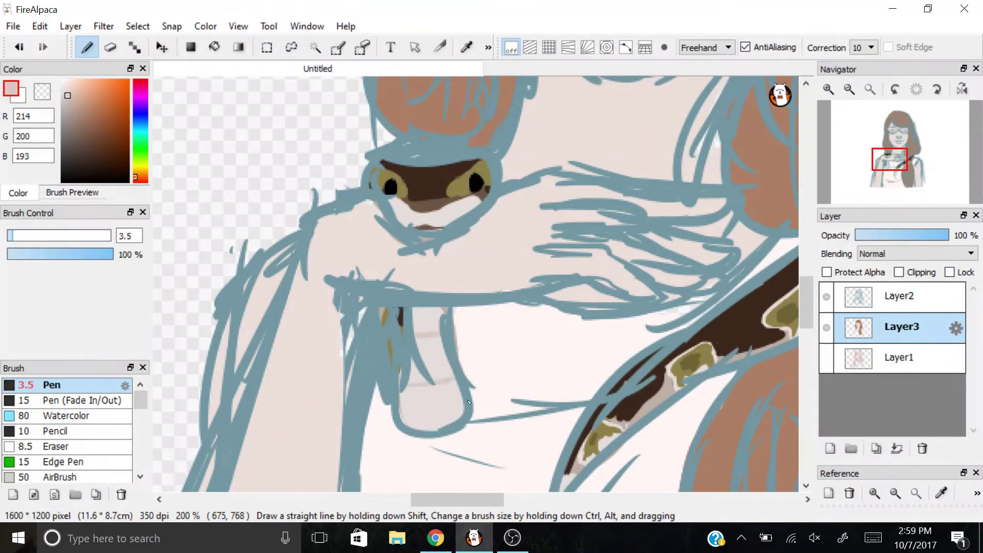
key("ctrl+z")
key("ctrl+z")
key("ctrl+z")
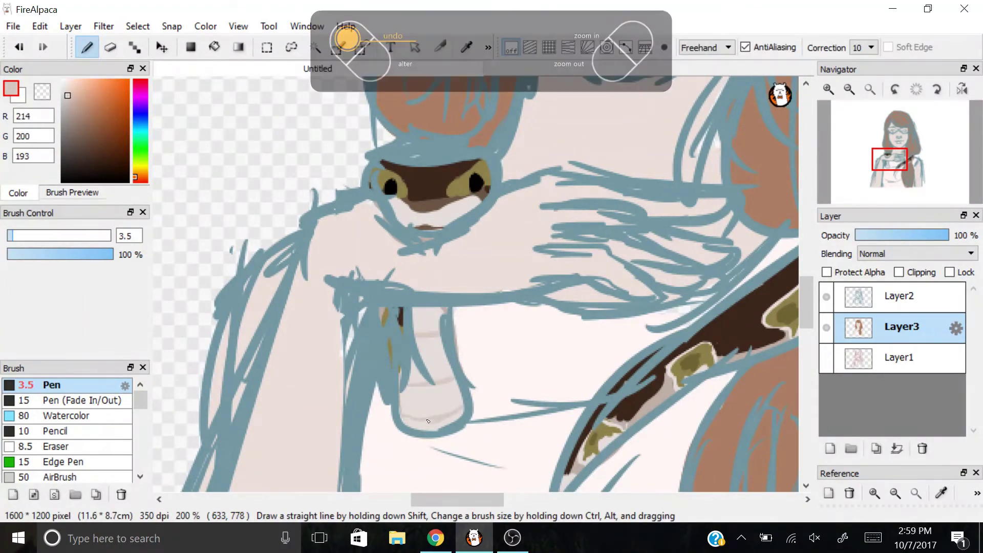
- Detail the snake's muzzle with RGB 255, 231, 221, adding lip spots in RGB 233, 184, 163 and RGB 203, 183, 174
left_click(76, 80)
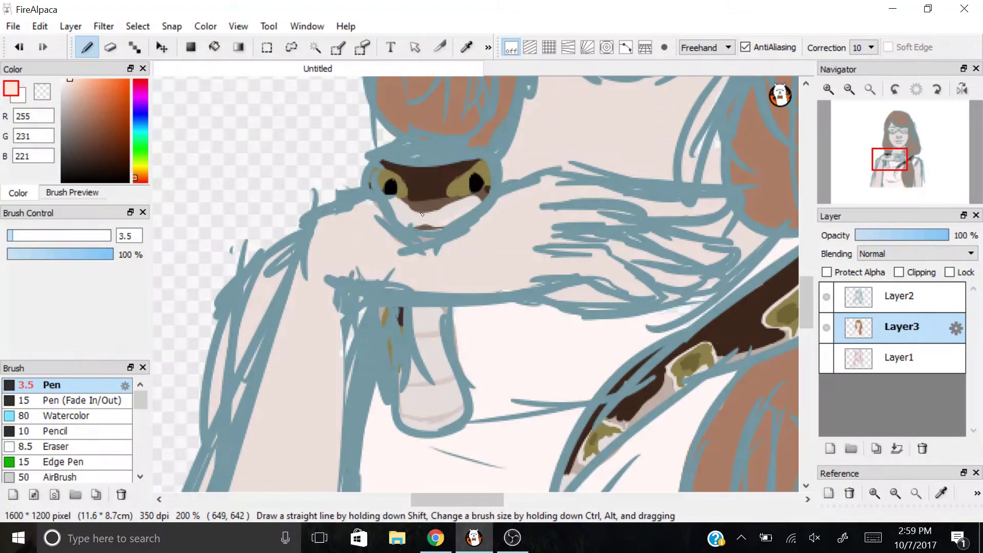
left_click(444, 224, "alt")
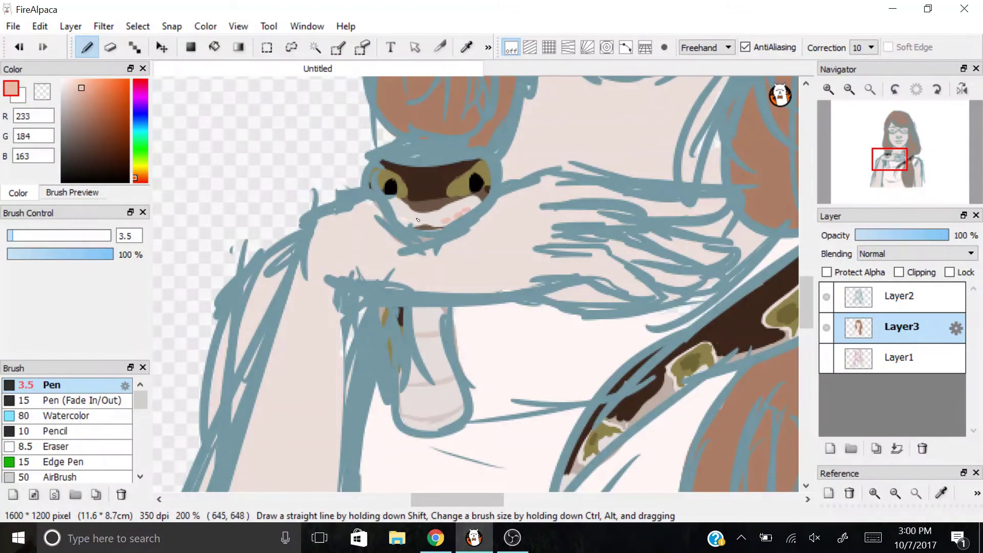
left_click(398, 218, "alt")
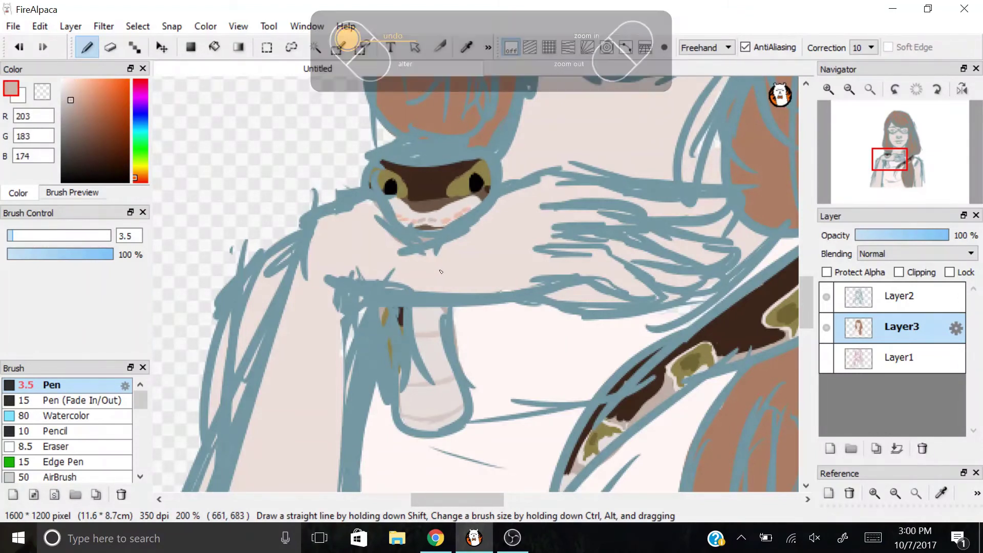
left_click(445, 232, "alt")
- Paint a small two-armed cactus in green RGB 59, 106, 54 with the size 18 pen on new Layer4, in the empty area beside the figure
key("ctrl+0")
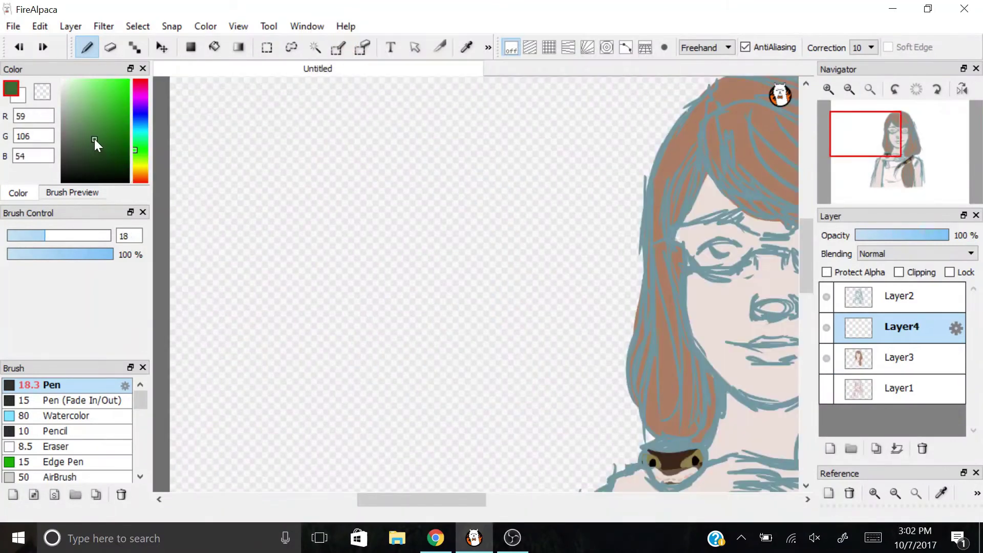
mouse_move(342, 141)
left_mouse_down()
mouse_move(345, 221)
mouse_move(366, 152)
left_mouse_up()
key("ctrl+z")
key("ctrl+z")
key("ctrl+z")
key("ctrl+z")
left_click_drag(357, 187, 366, 149)
left_click_drag(334, 184, 325, 159)
key("ctrl+z")
scroll(330, 171, "up", 2)
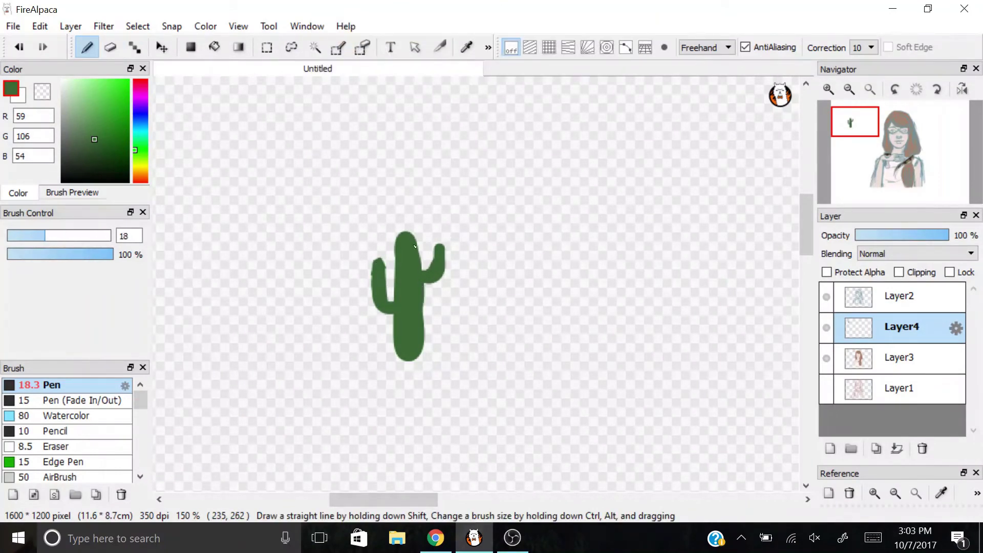
- Copy the cactus and arrange two pasted copies with the original as a triangular group of three
scroll(837, 105, "down", 3)
key("ctrl+t")
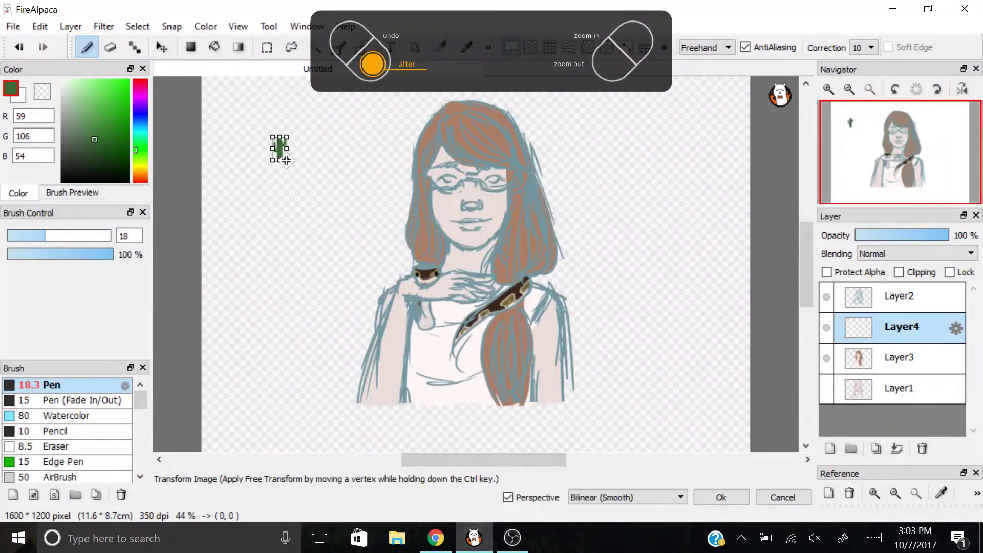
left_click(782, 498)
left_click(40, 26)
left_click(66, 100)
key("ctrl+v")
left_click(162, 48)
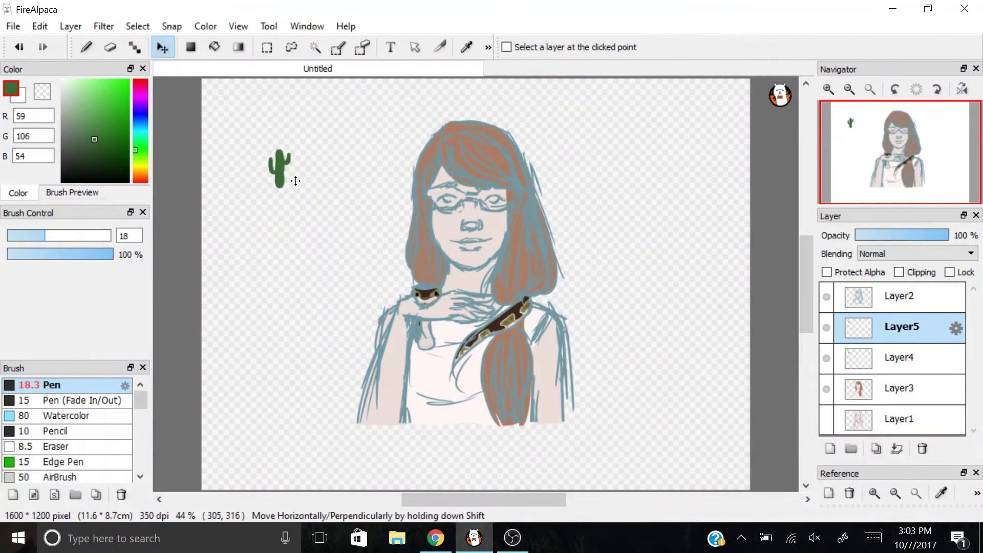
left_click_drag(303, 175, 348, 169)
key("ctrl+v")
left_click_drag(287, 171, 459, 324)
- Merge the three cacti into one layer and copy the combined group
left_click(896, 449)
left_click(897, 449)
left_click(897, 449)
key("ctrl+z")
key("ctrl+t")
key("Escape")
left_click(40, 26)
left_click(65, 99)
- Fit the cactus group onto the shirt's upper front and place a pasted copy beside it toward the ponytail
key("ctrl+t")
key("Return")
key("ctrl+v")
key("ctrl+t")
left_click_drag(345, 206, 507, 337)
left_click(721, 497)
- Paste another cactus group, scale it down and place it in the middle of the lower shirt
left_click(40, 26)
left_click(66, 118)
key("ctrl+t")
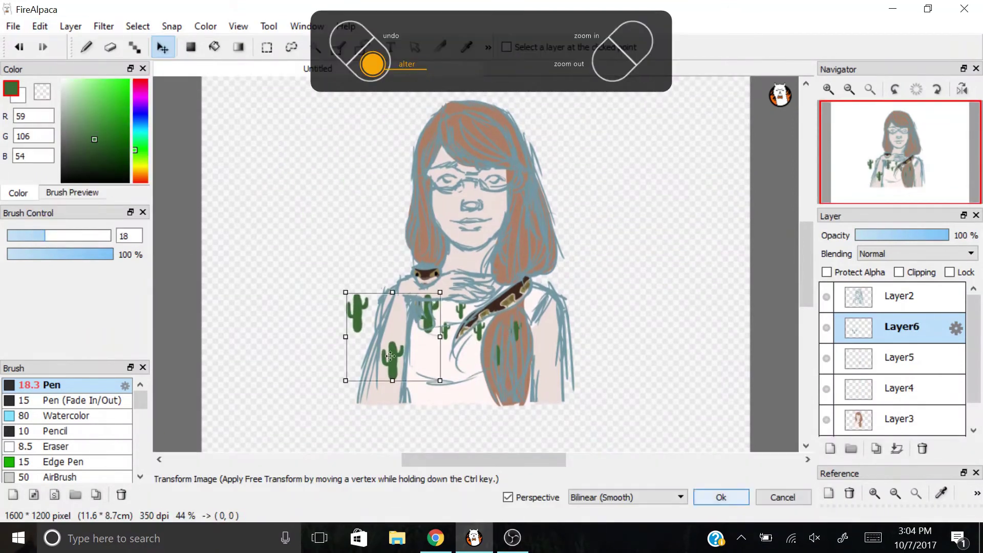
left_click_drag(436, 371, 510, 423)
key("Return")
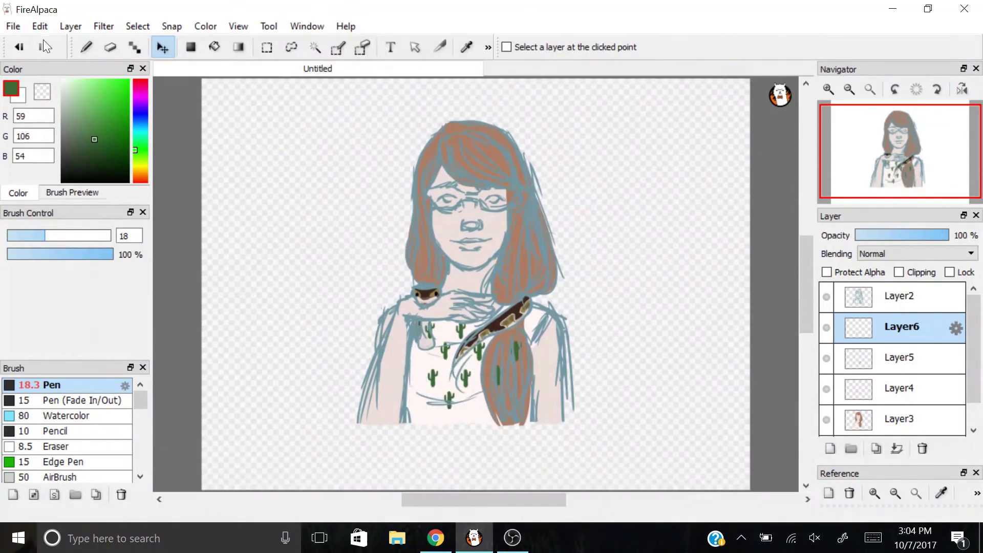
- Paste a scaled-down cactus group over the shirt's left side, overlapping the sleeve
left_click(40, 26)
left_click(66, 119)
key("ctrl+t")
left_click_drag(321, 172, 399, 345)
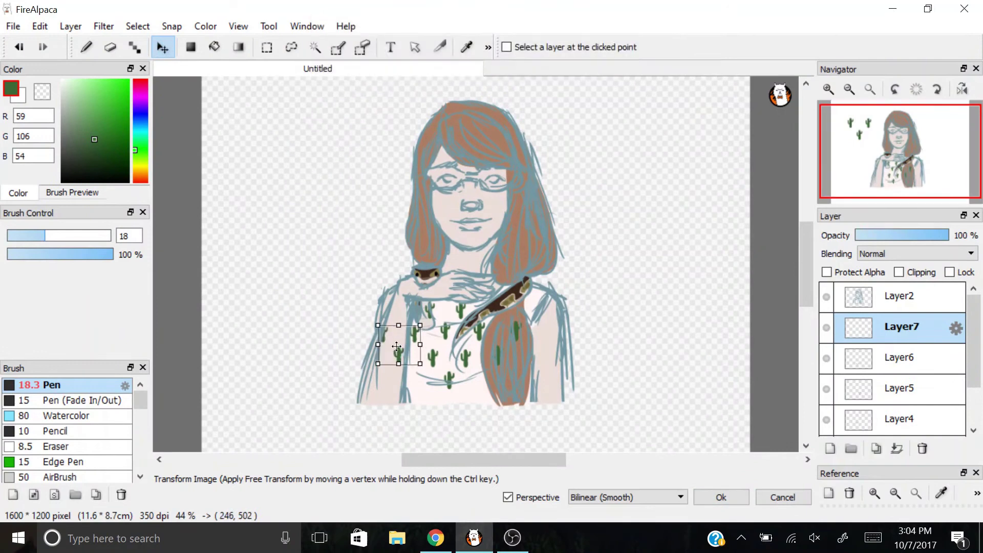
left_click(736, 497)
- Add a cactus group at the shoulder beside the snake, overlapping the loose hair
left_click(40, 26)
left_click(66, 119)
key("ctrl+t")
left_click_drag(601, 306, 535, 270)
key("Return")
- Paste and fit a cactus group over the lower end of the ponytail
left_click(40, 26)
left_click(66, 118)
key("ctrl+t")
left_click_drag(308, 189, 508, 395)
key("Return")
- Place a further pasted cactus group at the shirt's lower left corner, overlapping the sleeve
left_click(40, 26)
left_click(66, 119)
key("ctrl+t")
left_click_drag(313, 169, 415, 392)
key("Return")
- Paste one more cactus group and fit it along the bottom hem of the shirt
left_click(40, 26)
left_click(66, 119)
key("ctrl+t")
left_click_drag(315, 171, 456, 410)
key("Return")
- Merge the pasted cactus layers into Layer4 and erase the cacti covering the hair with the size 17 eraser
left_click(110, 47)
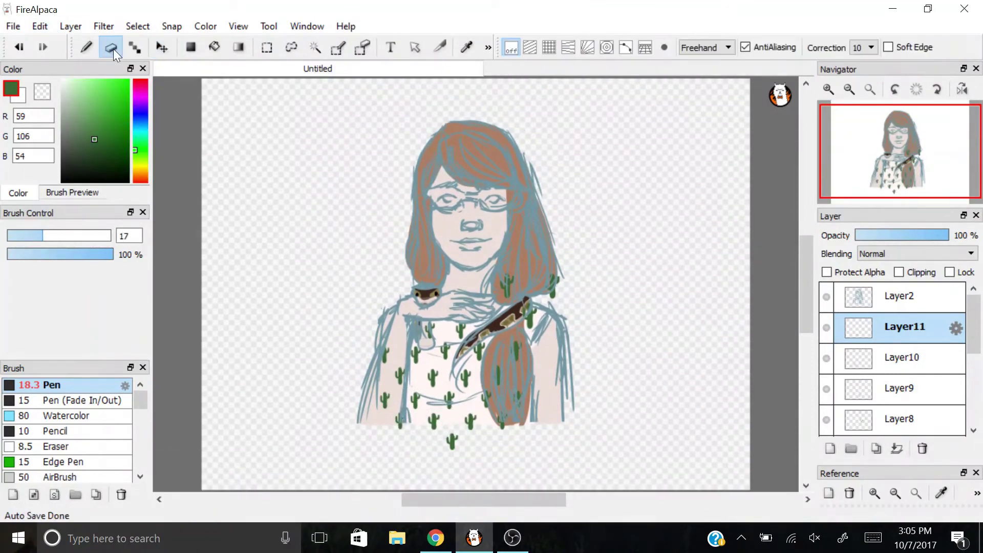
key("ctrl+plus")
left_click(898, 449)
left_click(897, 448)
left_click(897, 449)
left_click(897, 448)
left_click(898, 448)
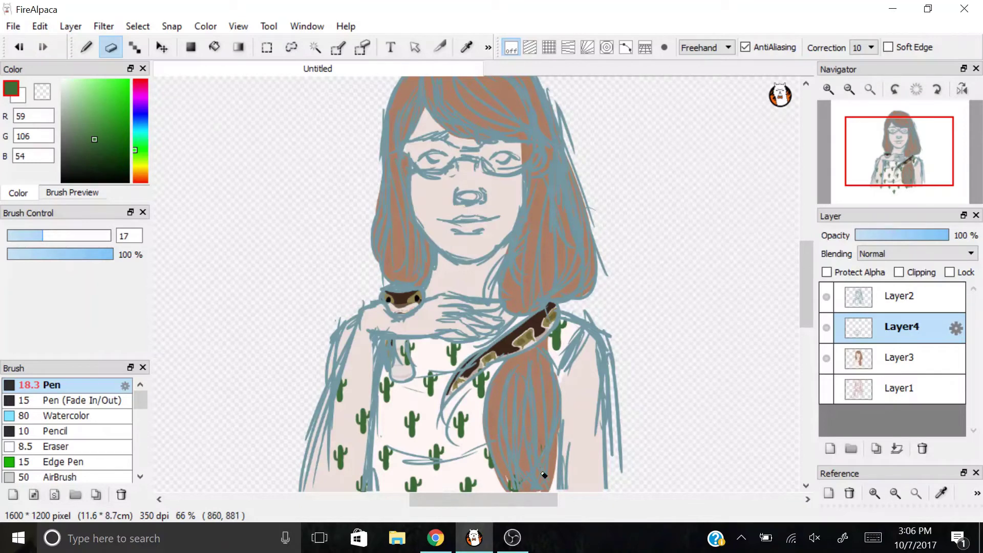
- Erase the cactus parts that spill onto the sleeve and below the shirt's hem
key("ctrl+plus")
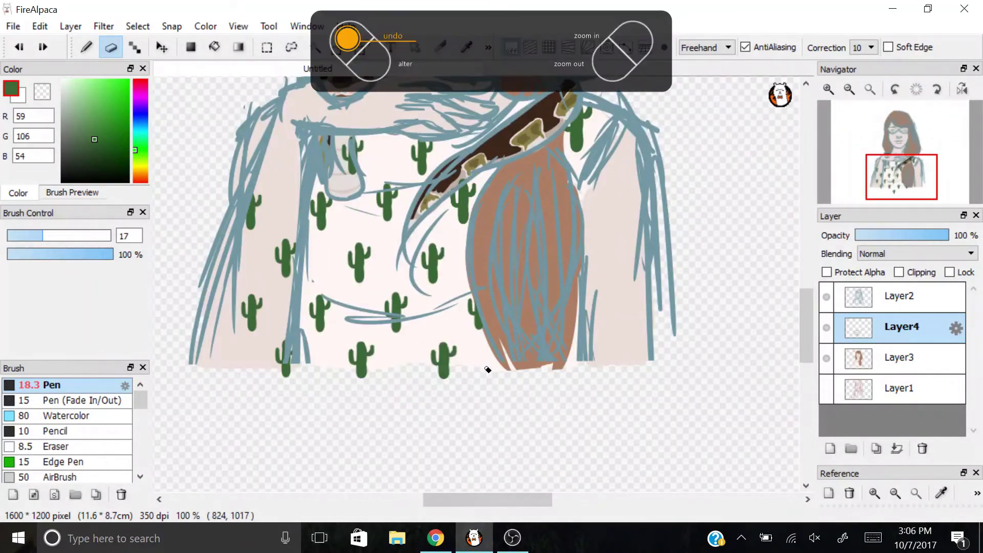
mouse_move(347, 389)
left_mouse_down()
mouse_move(272, 377)
mouse_move(284, 341)
mouse_move(263, 245)
left_mouse_up()
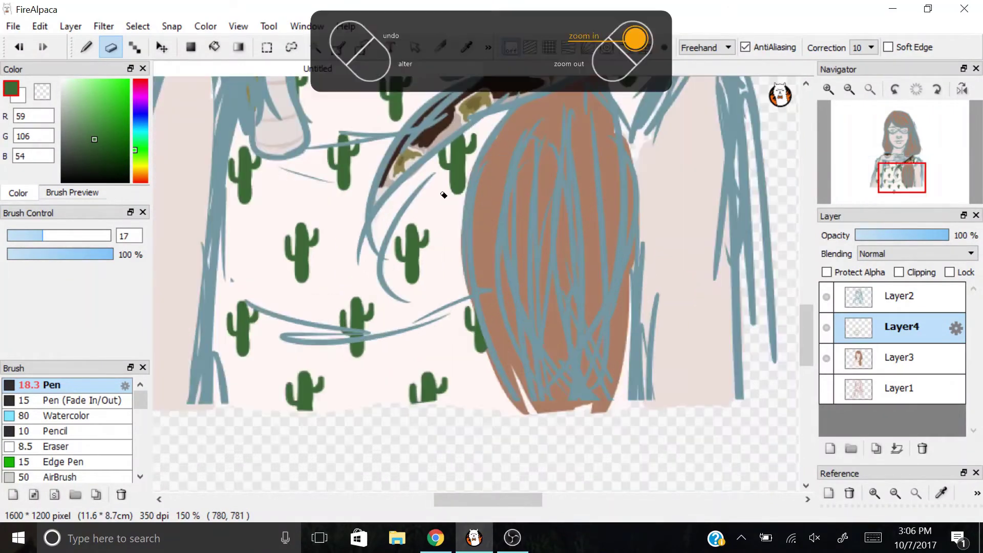
left_click(849, 89)
left_click(870, 90)
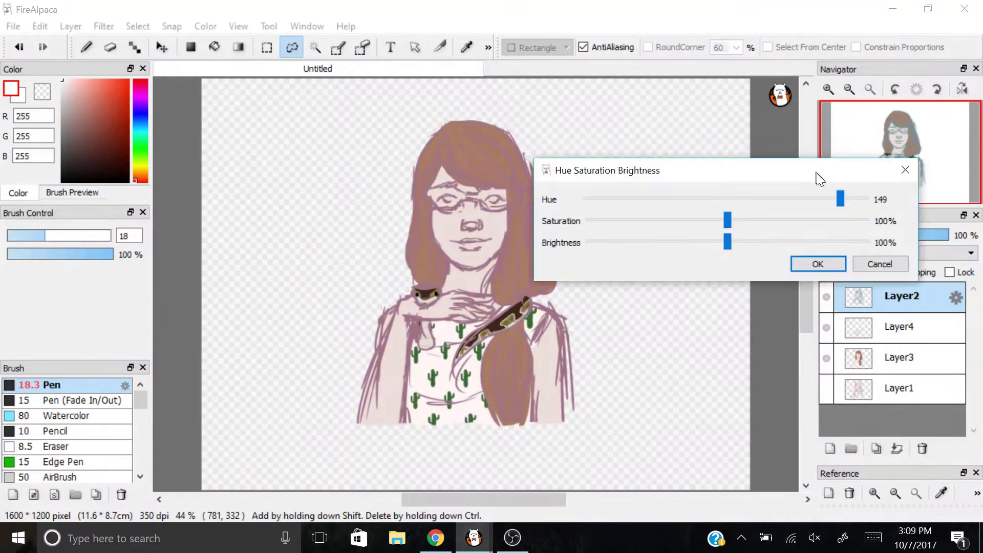
- Shift the hue of the Layer2 line art to mauve with the Hue Saturation Brightness adjustment
left_click_drag(816, 173, 834, 183)
left_click_drag(857, 207, 875, 208)
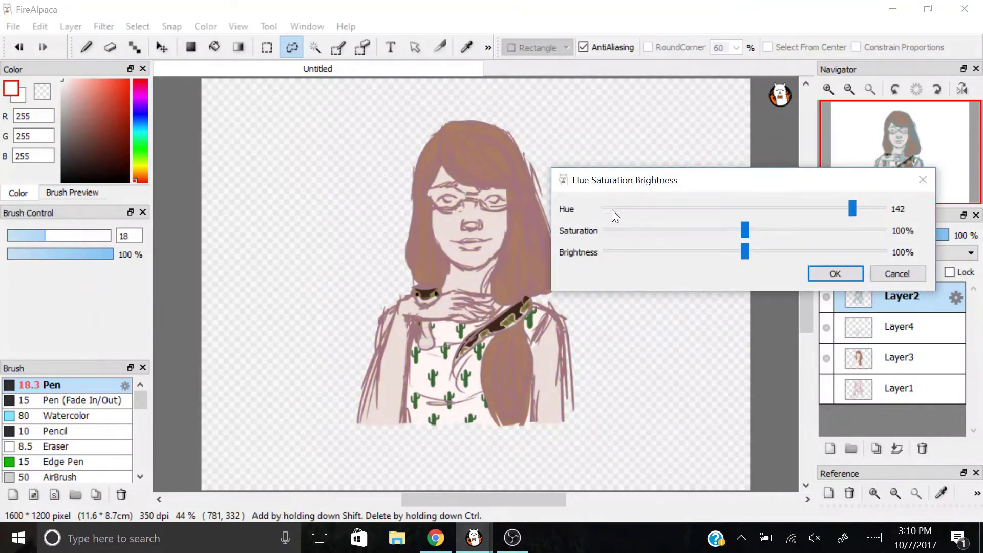
left_click_drag(625, 220, 840, 209)
left_click(836, 274)
- Try merging the line art into Layer3 and shading around the eye with size 7.4 Watercolor in RGB 223, 205, 195
left_click(886, 323)
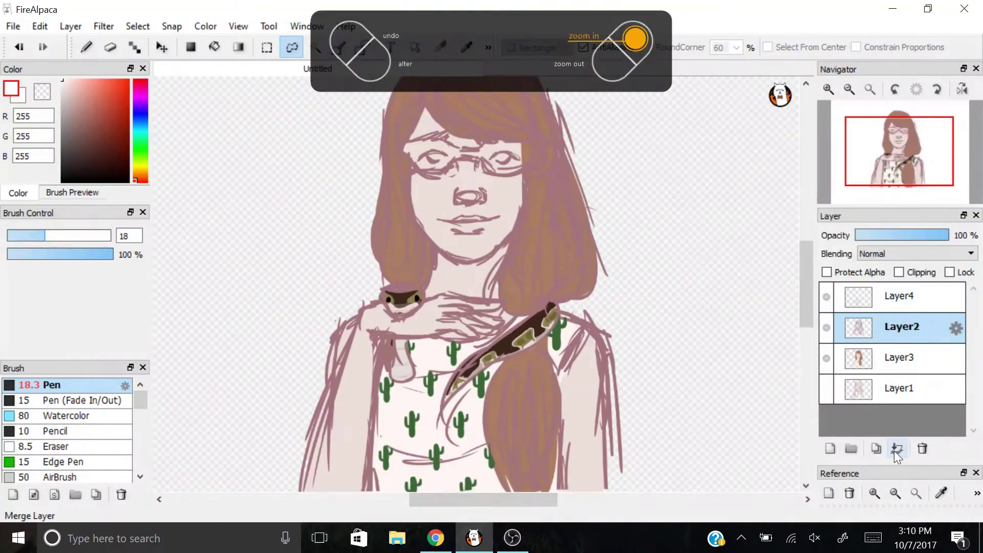
left_click(896, 448)
scroll(454, 49, "up", 2)
left_click(467, 47)
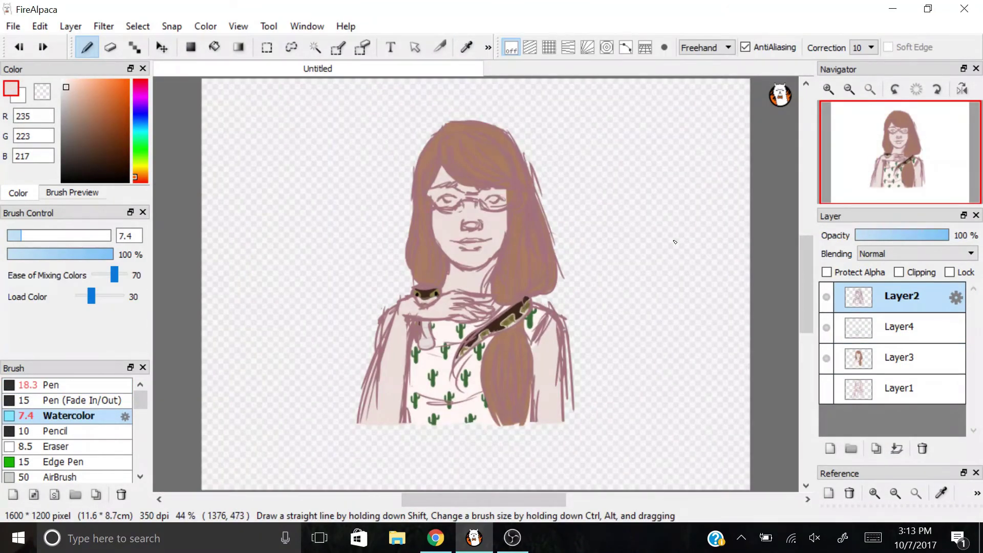
scroll(675, 242, "up", 8)
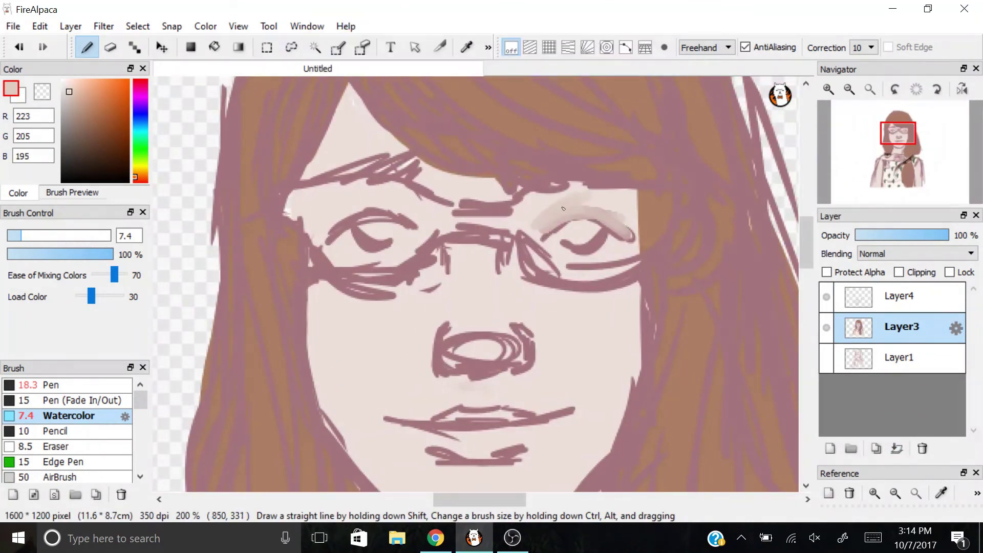
mouse_move(574, 206)
left_mouse_down()
mouse_move(630, 225)
mouse_move(573, 256)
left_mouse_up()
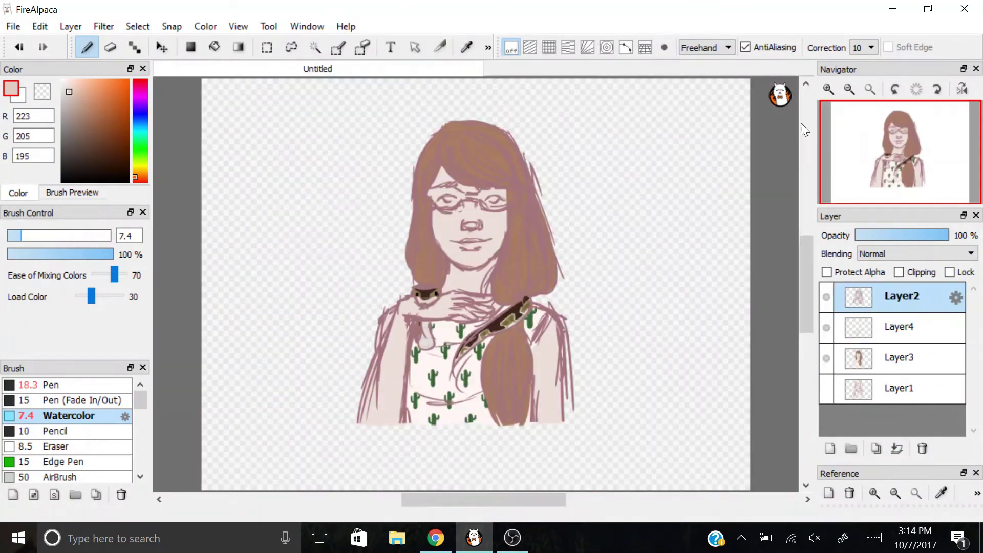
- Erase stray Layer2 sketch lines along the outer edge of the hair with the size 17 eraser
scroll(895, 150, "up", 4)
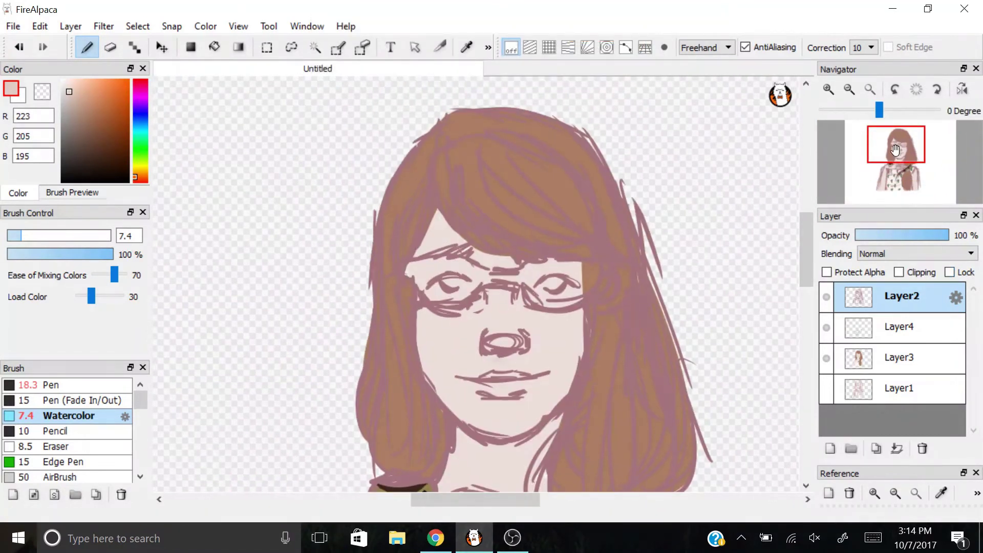
key("e")
scroll(483, 169, "up", 2)
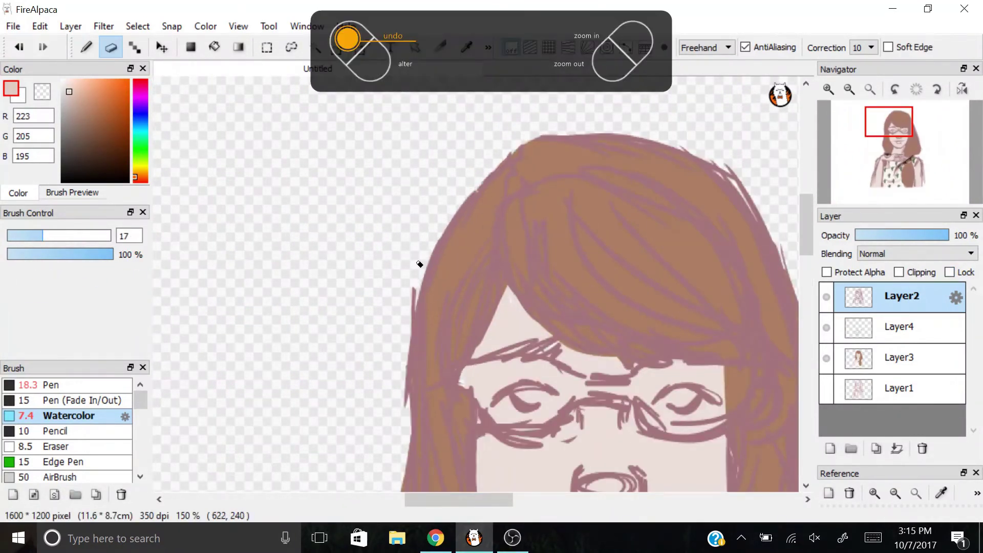
scroll(404, 230, "right", 5)
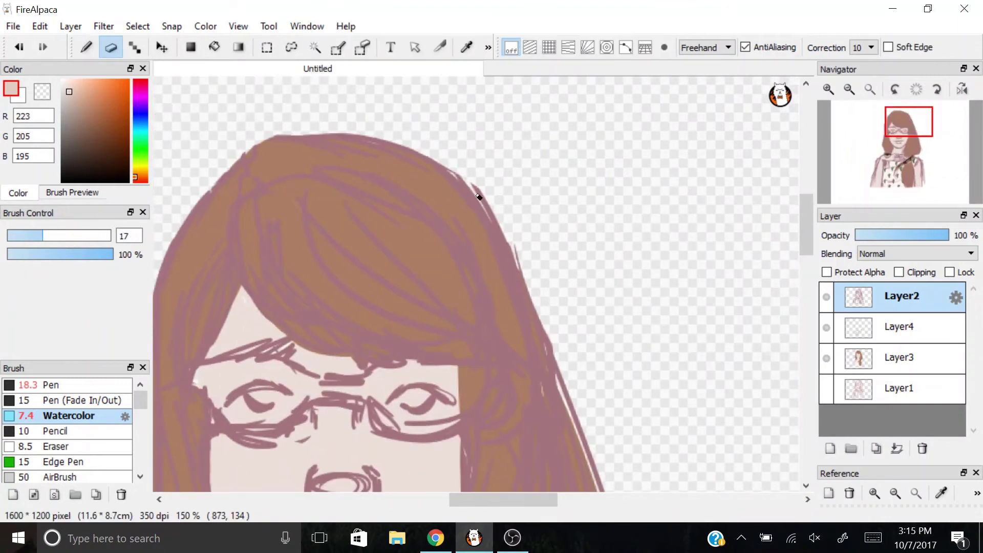
left_click_drag(513, 217, 492, 256)
key("b")
scroll(450, 205, "down", 3)
key("e")
left_click_drag(450, 199, 538, 425)
key("b")
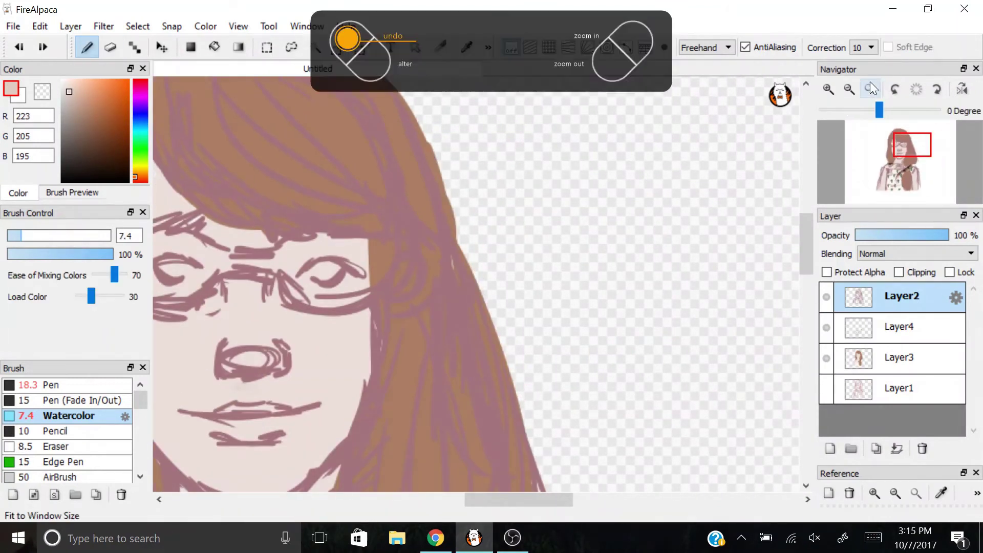
- Erase stray Layer2 sketch lines around the hair ends, shoulder and sleeve with the size 17 eraser
scroll(538, 271, "up", 2)
key("e")
scroll(541, 273, "down", 4)
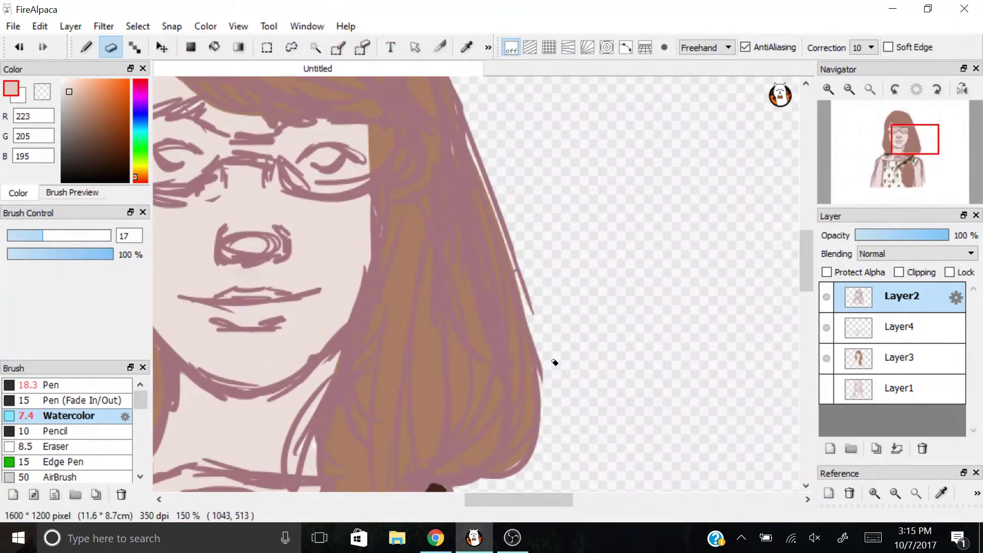
scroll(582, 275, "down", 4)
scroll(582, 276, "left", 3)
key("b")
key("e")
key("b")
key("e")
key("b")
key("e")
left_click_drag(692, 289, 653, 320)
key("b")
key("e")
left_click_drag(733, 333, 697, 461)
mouse_move(650, 297)
left_mouse_down()
mouse_move(614, 328)
mouse_move(614, 401)
left_mouse_up()
- Erase loose Layer2 lines around the lower hair lock and the adjacent sleeve
key("b")
scroll(614, 402, "down", 5)
scroll(614, 401, "right", 3)
key("e")
mouse_move(477, 125)
left_mouse_down()
mouse_move(479, 337)
mouse_move(507, 374)
left_mouse_up()
left_click_drag(507, 376, 496, 239)
left_click_drag(410, 344, 421, 450)
key("b")
- Erase the loose sketch lines on the neck and beneath the snake's head
key("ctrl+minus")
key("ctrl+minus")
key("ctrl+minus")
key("ctrl+plus")
key("ctrl+plus")
key("ctrl+plus")
key("ctrl+plus")
key("e")
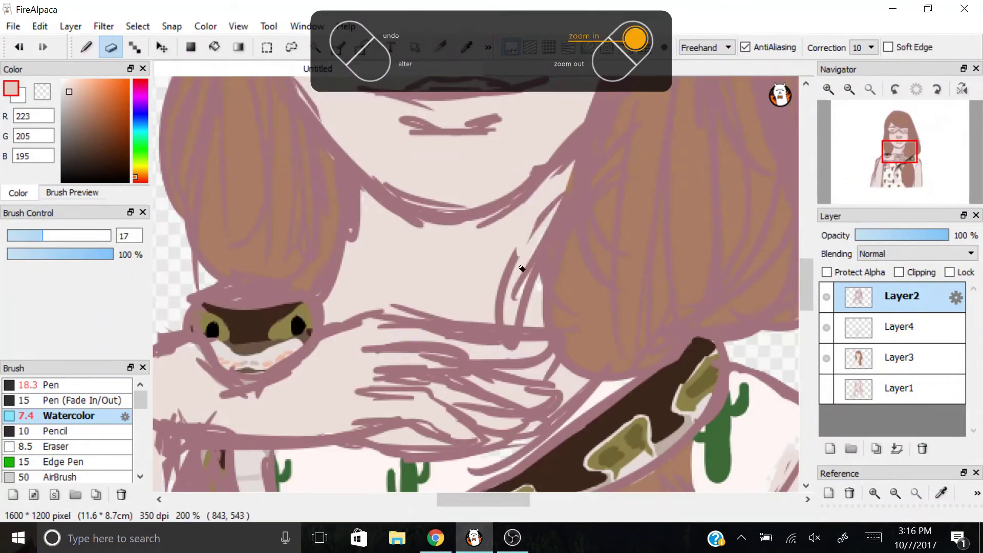
left_click_drag(518, 282, 511, 311)
key("b")
key("e")
left_click_drag(213, 377, 255, 408)
key("b")
key("e")
- Erase the line ends sticking out at the shoulder and along the underside of the forearm
key("b")
scroll(307, 297, "left", 5)
scroll(307, 297, "down", 1)
key("e")
key("b")
key("e")
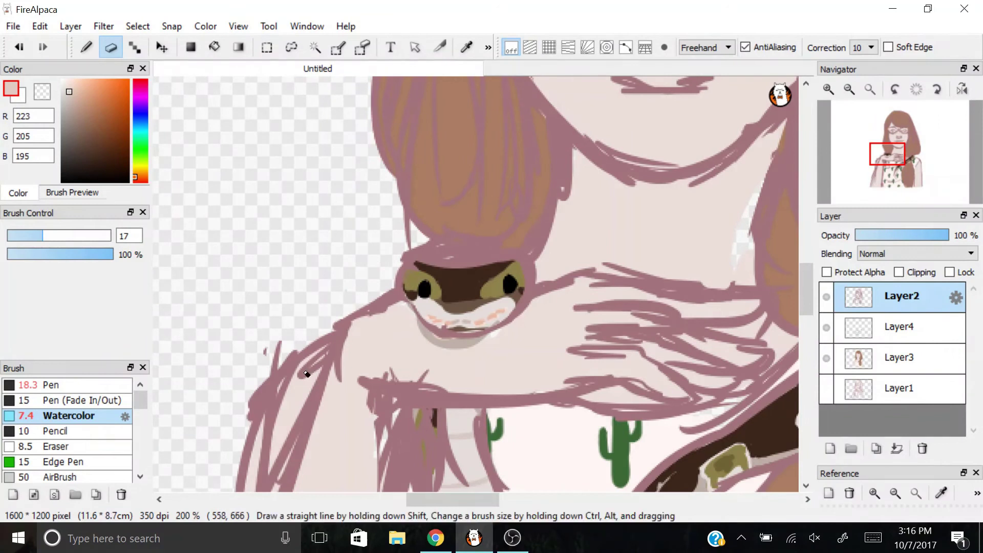
left_click_drag(319, 354, 271, 354)
key("b")
left_click_drag(374, 382, 471, 383)
- Clean the doubled Layer2 outlines on the fingers and the back of the hand
key("e")
key("b")
key("e")
left_click_drag(638, 314, 712, 342)
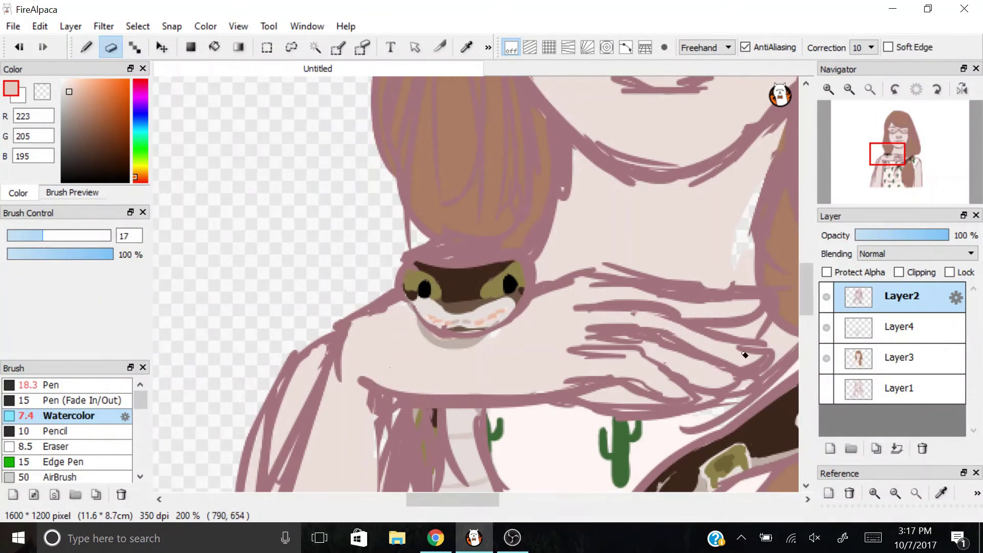
left_click_drag(701, 277, 606, 266)
key("b")
- Erase the Layer3 hair colour that spills over the top of the snake's head
scroll(606, 266, "right", 5)
key("e")
scroll(516, 377, "down", 5)
key("b")
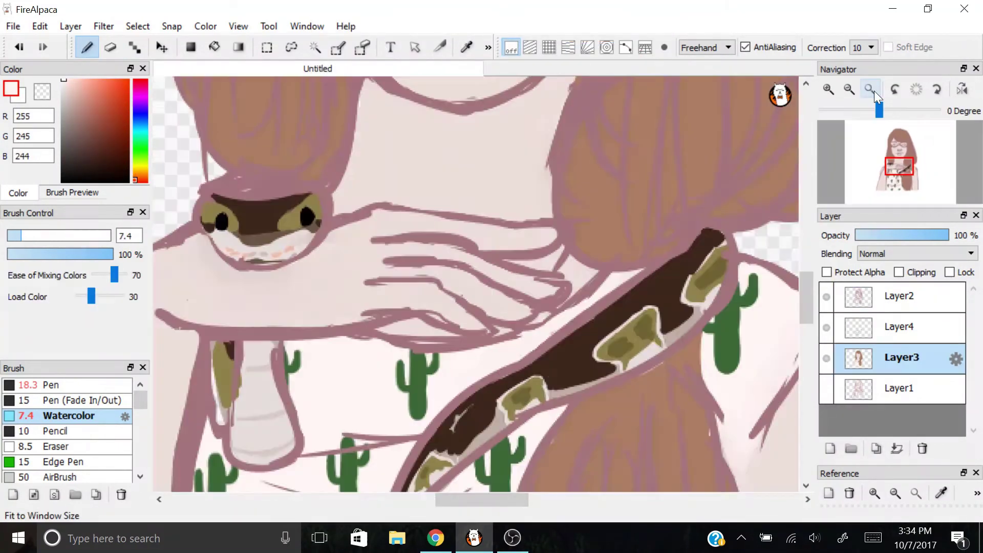
scroll(242, 255, "up", 5)
key("e")
mouse_move(205, 290)
left_mouse_down()
mouse_move(286, 302)
mouse_move(270, 286)
mouse_move(186, 303)
mouse_move(270, 297)
left_mouse_up()
key("b")
key("e")
key("b")
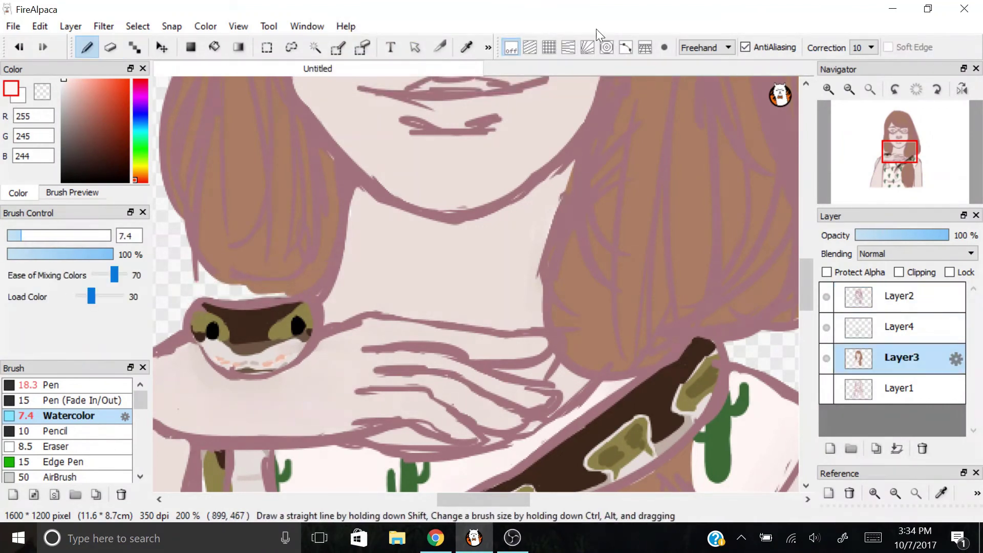
- Fill the hair gaps above the snake's head and beside the neck with size 7.4 Watercolor in RGB 170, 125, 100
left_click(211, 241, "alt")
mouse_move(192, 243)
left_mouse_down()
mouse_move(251, 297)
mouse_move(212, 250)
left_mouse_up()
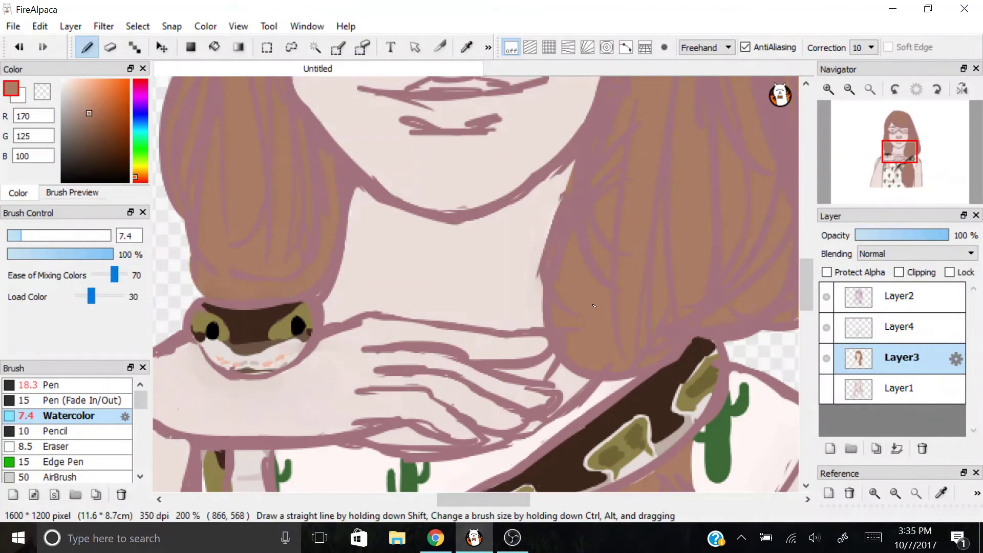
left_click_drag(578, 224, 584, 158)
left_click(870, 88)
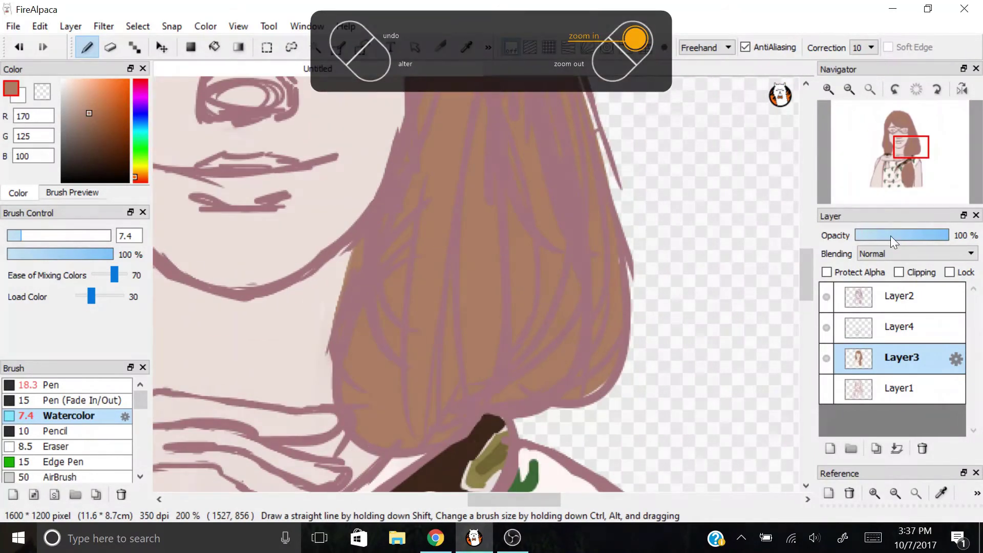
- Refine the finger outlines on Layer2 with the size 17 eraser and the line colour RGB 161, 114, 123
left_click(902, 296)
left_click(897, 169)
left_click_drag(897, 169, 896, 162)
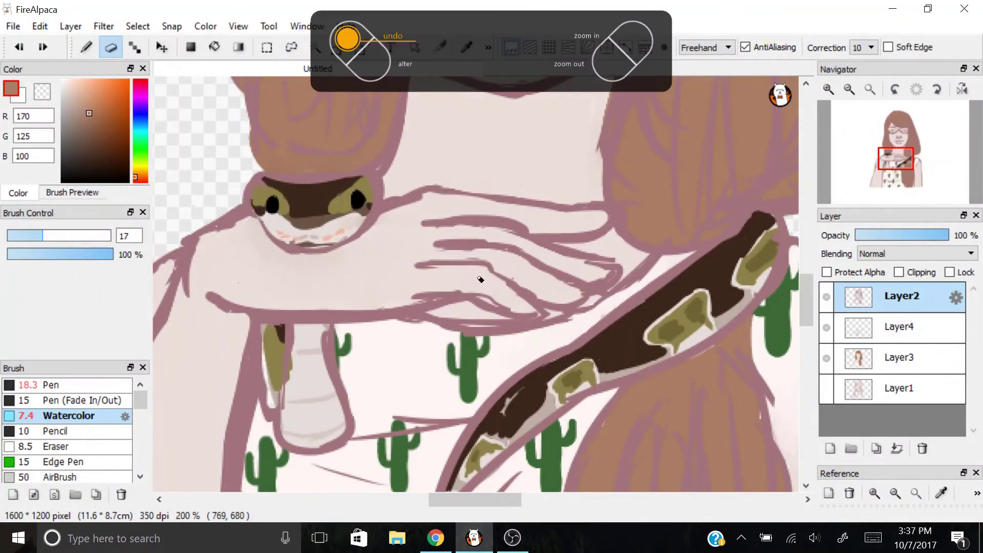
key("ctrl+plus")
left_click(391, 143, "alt")
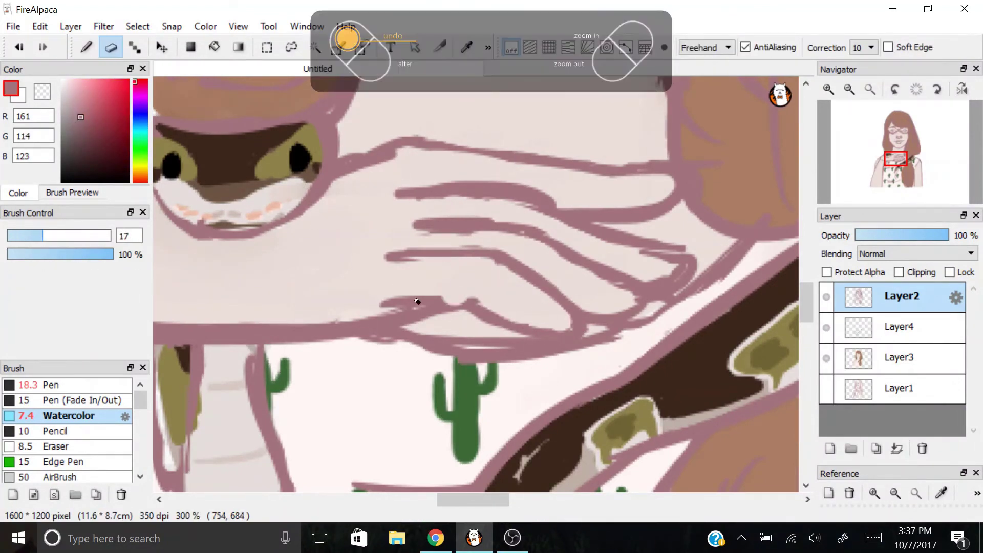
key("e")
left_click_drag(485, 234, 420, 231)
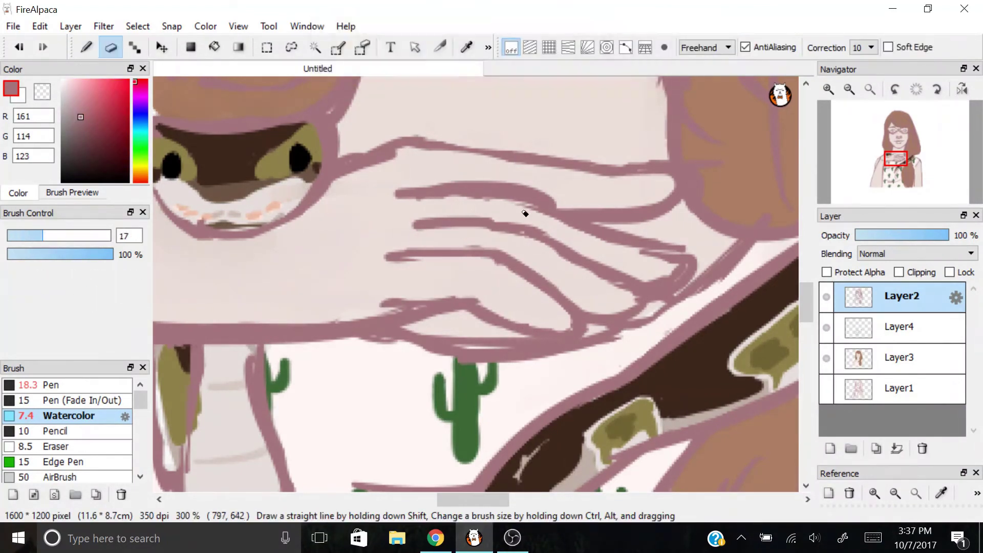
key("b")
key("e")
key("b")
left_click(870, 82)
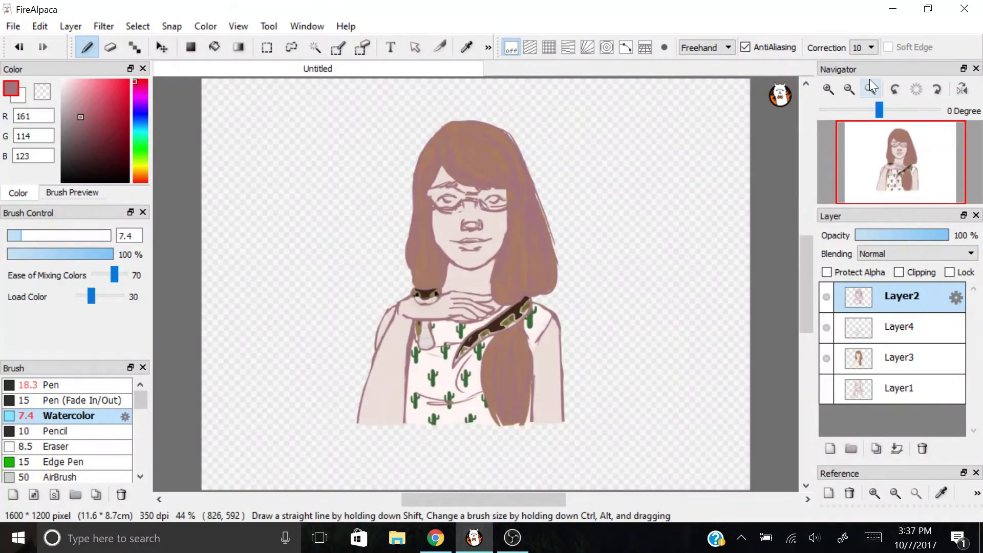
key("ctrl+plus")
left_click(870, 82)
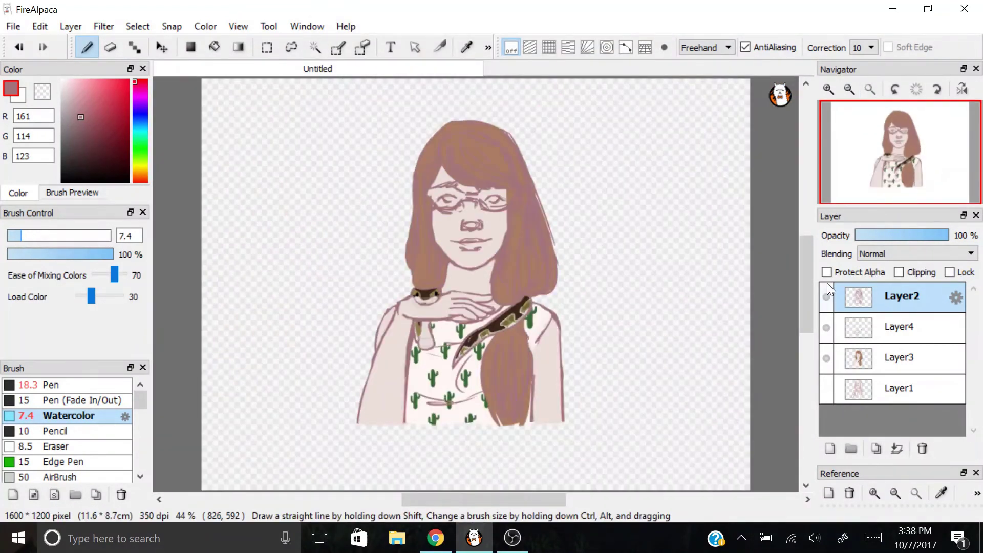
- Merge the Layer2 line art into Layer3 and test a Watercolor stroke across the fringe, undoing the stroke
key("ctrl+plus")
key("ctrl+plus")
key("ctrl+minus")
mouse_move(413, 160)
left_mouse_down()
mouse_move(510, 249)
mouse_move(412, 171)
mouse_move(442, 153)
mouse_move(512, 246)
left_mouse_up()
key("ctrl+z")
key("ctrl+z")
key("ctrl+z")
- Try shading the fringe and crown with Watercolor strokes in RGB 142, 92, 65
left_click(461, 205, "alt")
left_click_drag(389, 149, 522, 215)
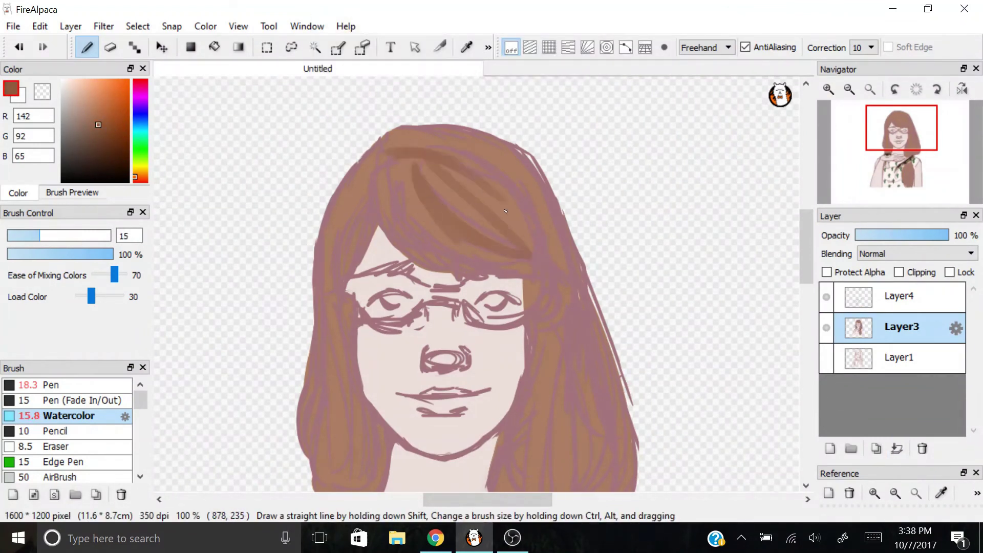
mouse_move(553, 264)
left_mouse_down()
mouse_move(389, 172)
mouse_move(427, 280)
mouse_move(374, 195)
mouse_move(463, 208)
left_mouse_up()
key("ctrl+z")
key("ctrl+z")
key("ctrl+z")
key("ctrl+z")
left_click_drag(589, 223, 382, 161)
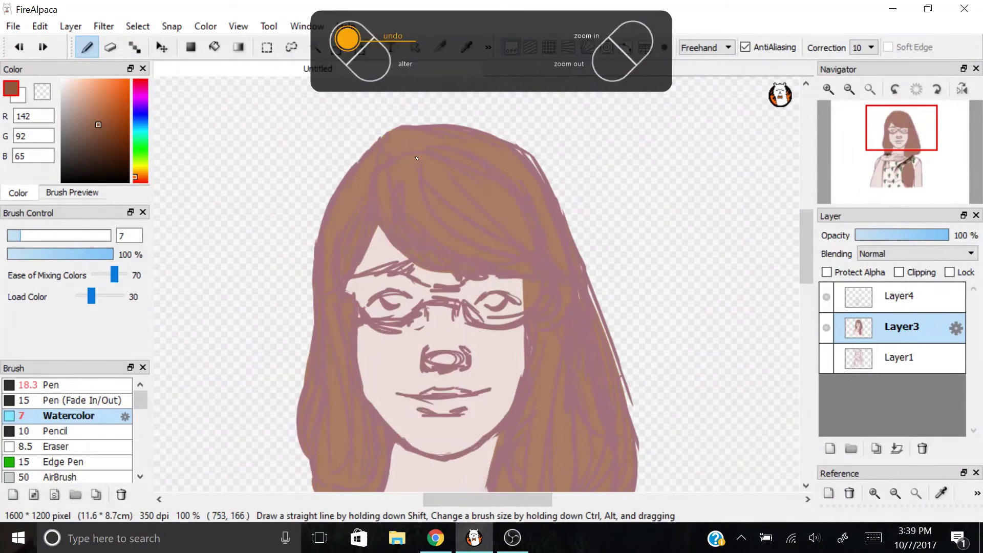
key("ctrl+z")
- Paint over the line art inside the fringe with size 7 Watercolor in RGB 170, 125, 100
key("ctrl+plus")
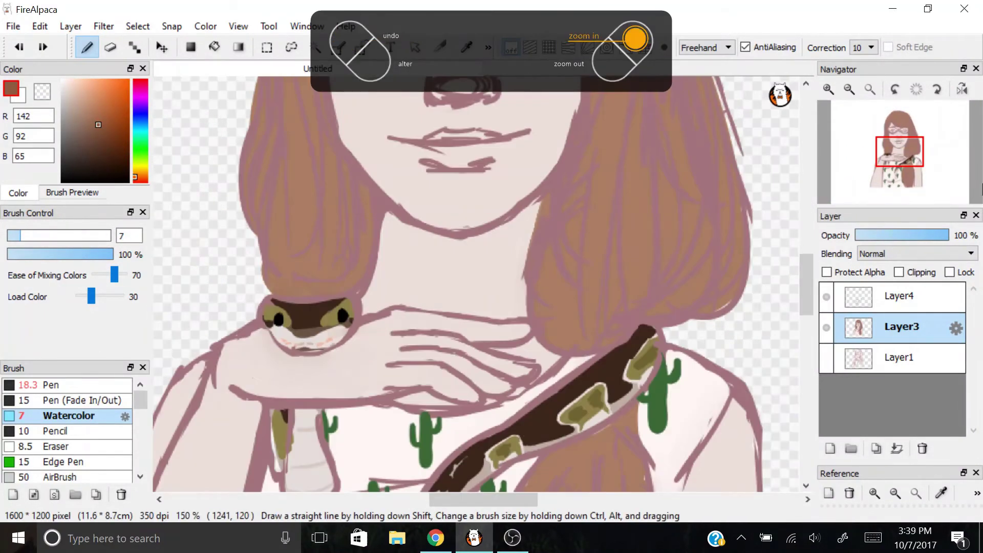
key("ctrl+plus")
scroll(472, 152, "up", 5)
left_click(472, 152, "alt")
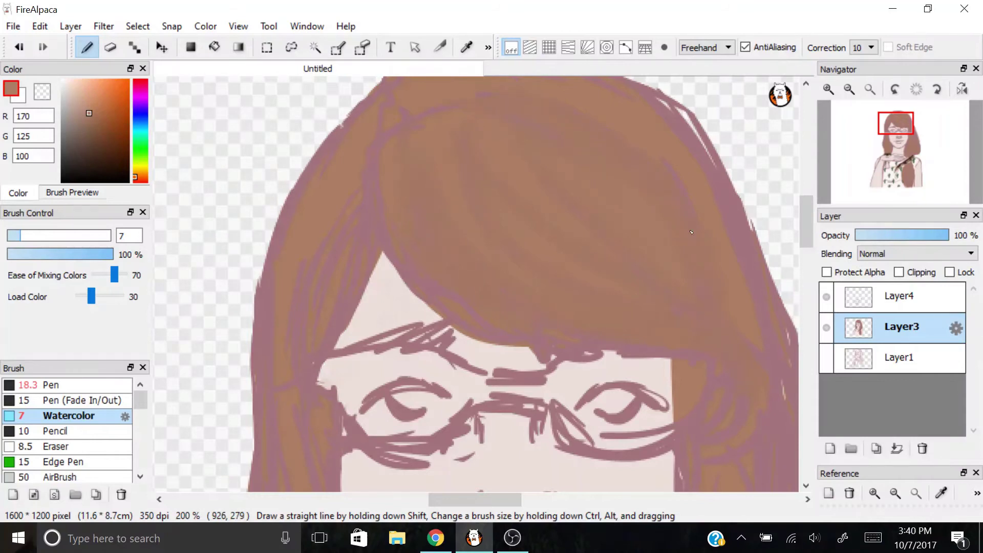
left_click_drag(386, 253, 442, 317)
- Add a layer directly above Layer1 and fill it with grey RGB 138, 134, 132 as a background
scroll(568, 150, "down", 5)
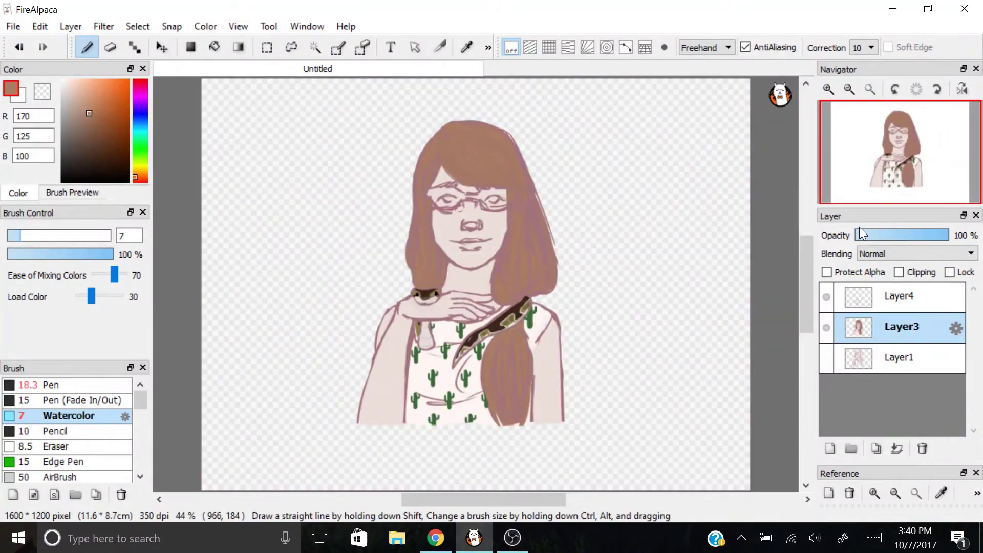
left_click(900, 357)
left_click(70, 26)
left_click(78, 45)
left_click(215, 47)
left_click(476, 285)
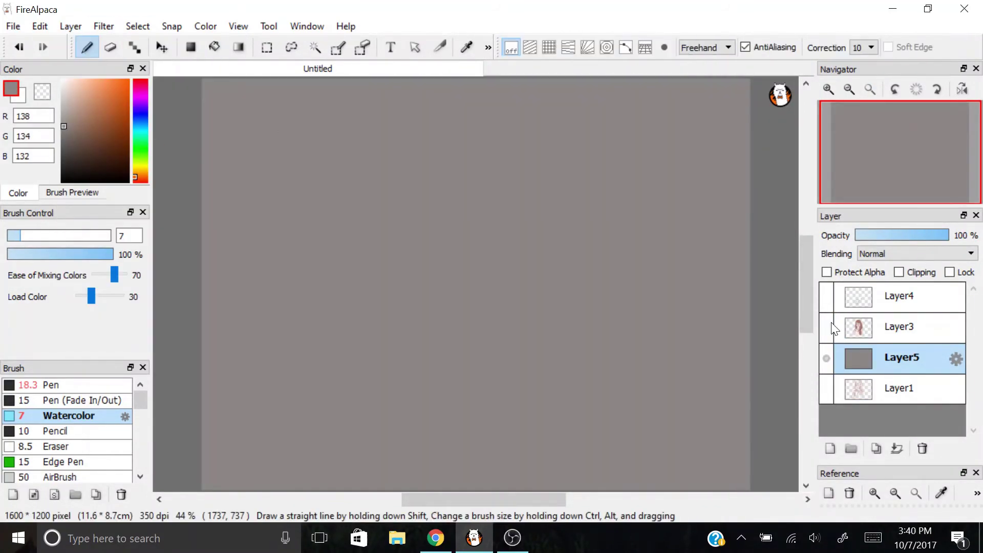
- Blend the hair lines beside the forehead and face into RGB 170, 125, 100 on Layer3
left_click(899, 327)
scroll(477, 284, "up", 5)
left_click(87, 47)
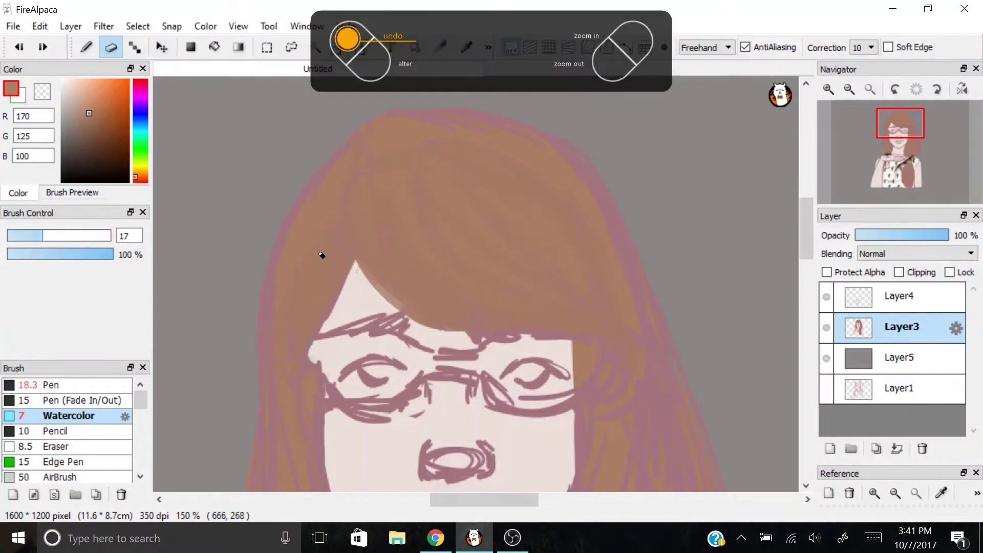
left_click_drag(269, 378, 331, 283)
left_click_drag(329, 434, 435, 226)
- Erase the stray brown marks on the background beside the hair with the size 17 eraser
scroll(416, 239, "down", 5)
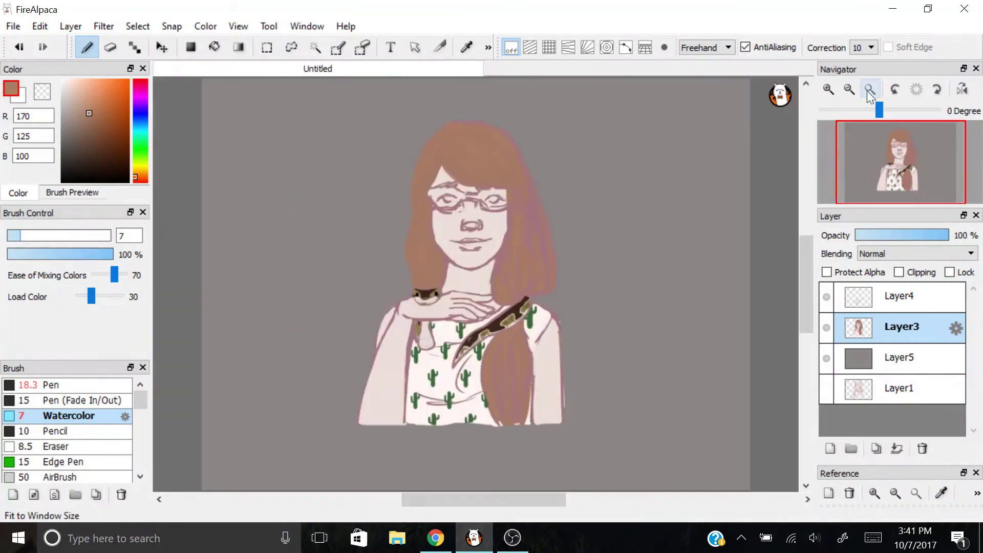
scroll(416, 239, "up", 5)
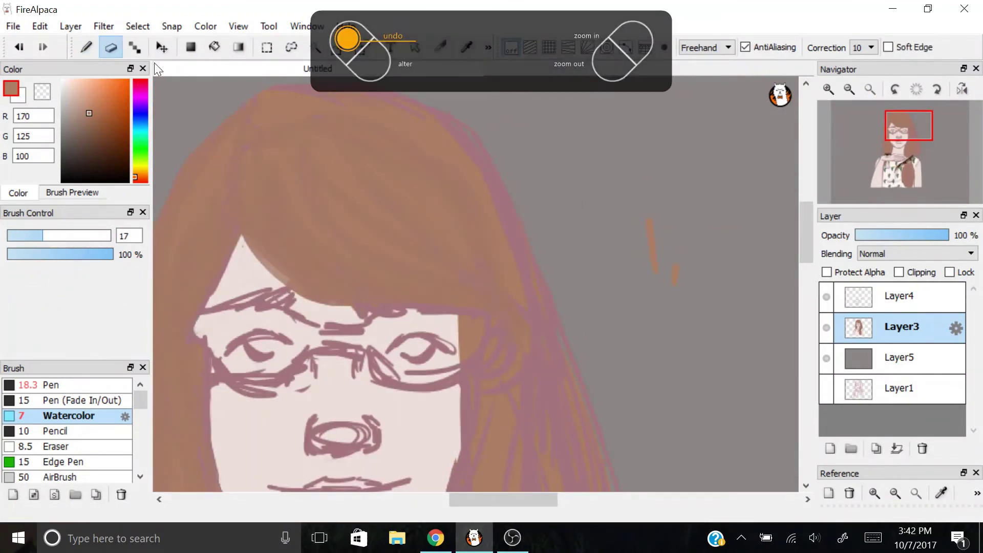
key("e")
left_click_drag(663, 191, 642, 282)
key("b")
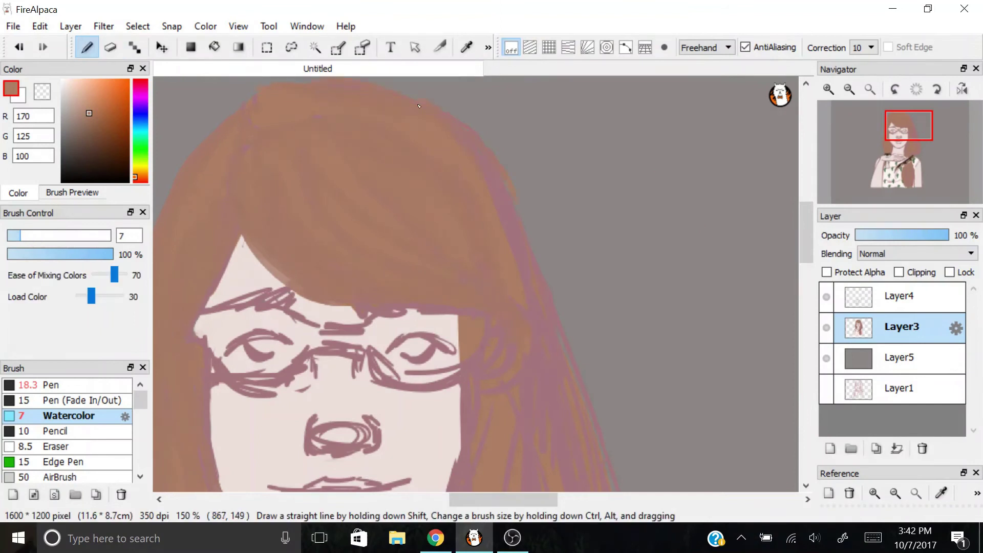
- Paint over the remaining line art in the long side hair and lower lock with RGB 170, 125, 100
mouse_move(430, 122)
left_mouse_down()
mouse_move(467, 155)
mouse_move(540, 282)
left_mouse_up()
scroll(482, 388, "down", 5)
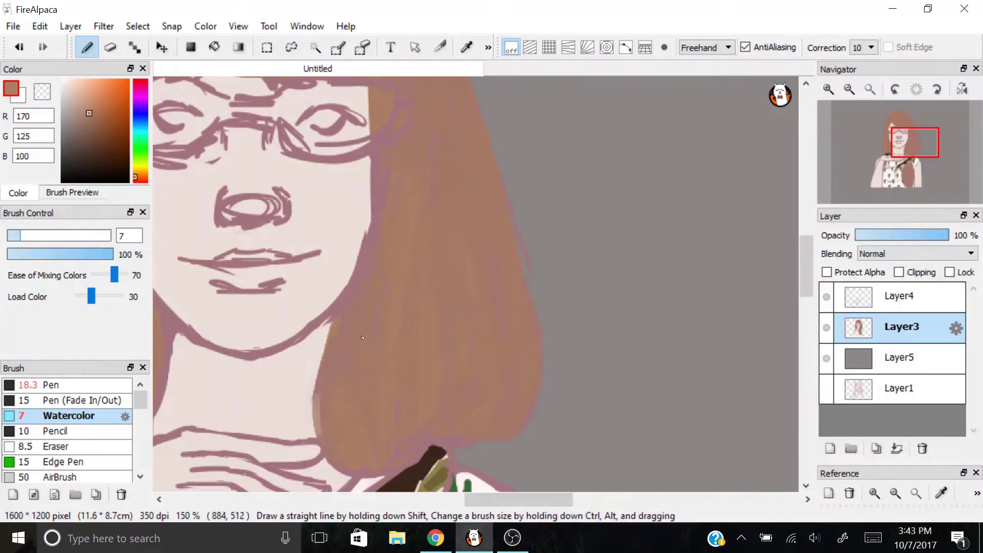
scroll(337, 341, "down", 7)
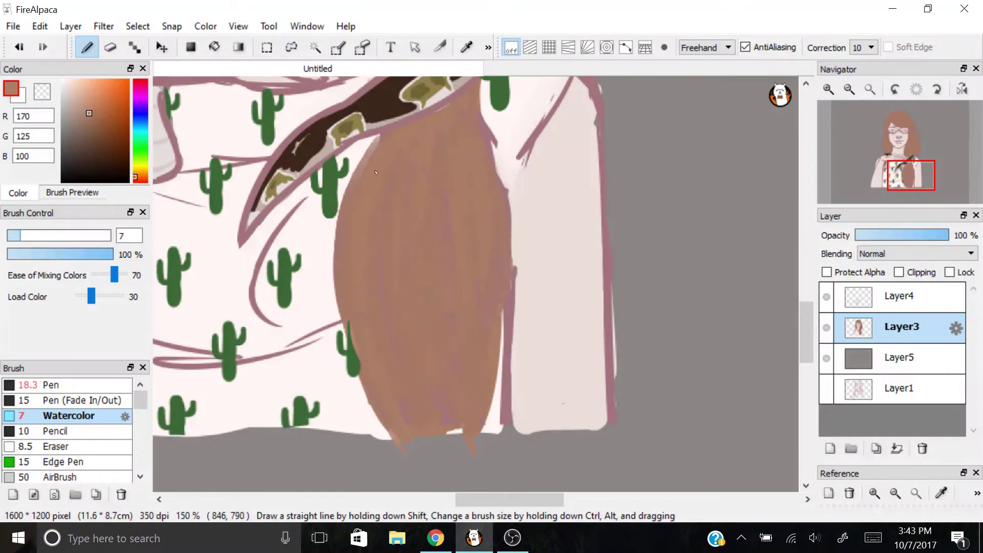
key("ctrl+0")
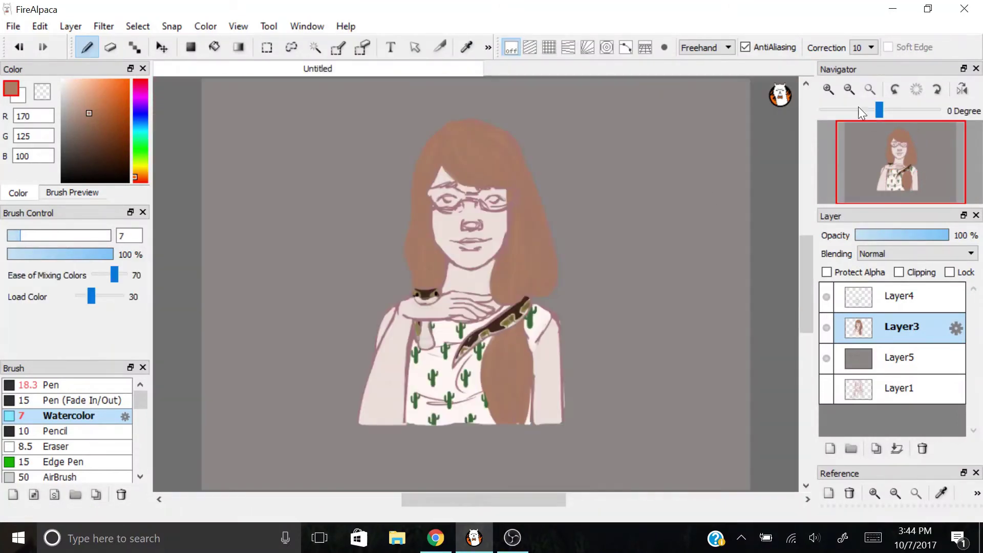
key("ctrl+plus")
mouse_move(394, 267)
left_mouse_down()
mouse_move(390, 204)
mouse_move(377, 187)
left_mouse_up()
left_click_drag(399, 230, 406, 328)
key("ctrl+0")
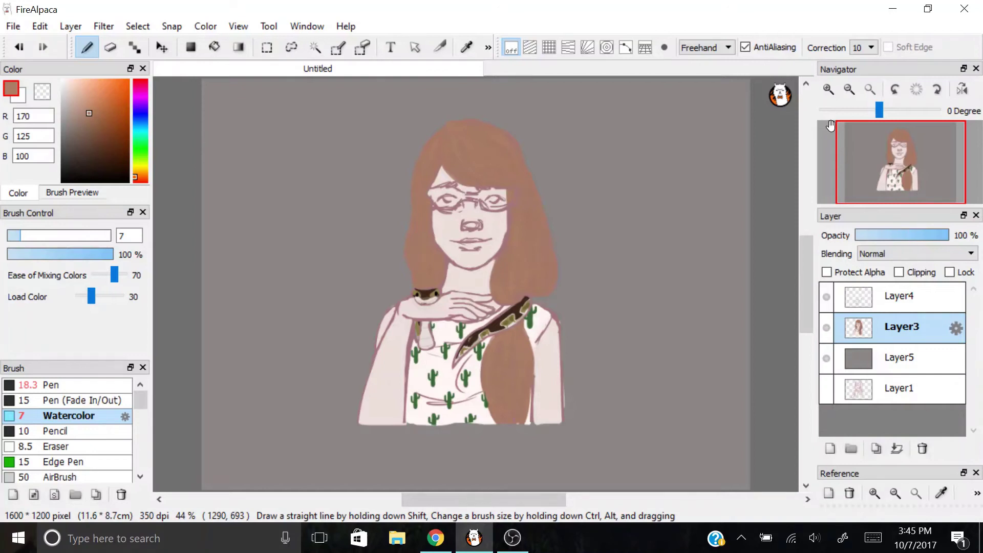
- Paint both eyebrows with size 7 Watercolor in the hair colour RGB 170, 125, 100
key("ctrl+plus")
left_click_drag(420, 224, 466, 206)
left_click_drag(589, 226, 642, 231)
key("ctrl+z")
mouse_move(453, 222)
left_mouse_down()
mouse_move(412, 241)
mouse_move(414, 251)
left_mouse_up()
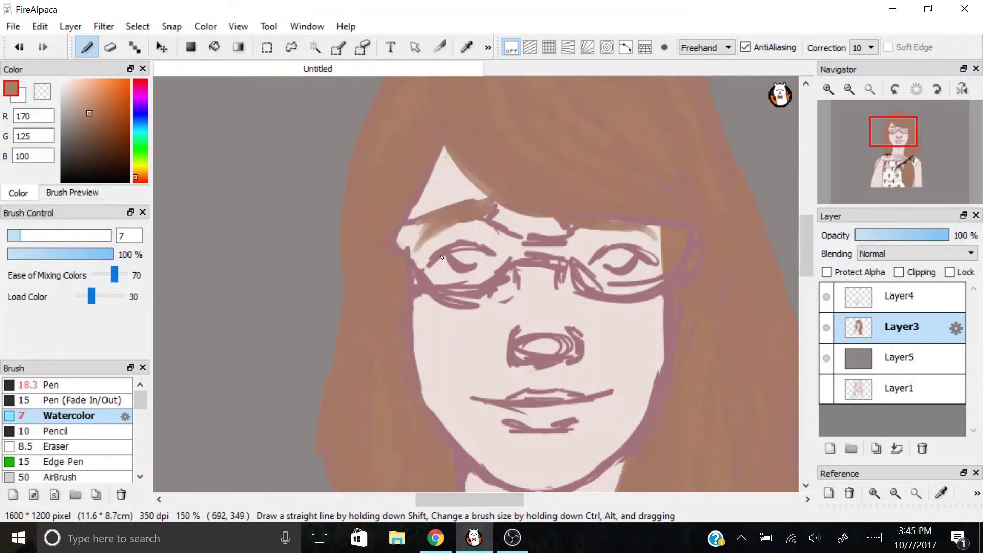
- Clean the sketch lines around the eyebrows, eyes and glasses frames with skin-tone Watercolor strokes
left_click(421, 226, "alt")
mouse_move(464, 201)
left_mouse_down()
mouse_move(418, 222)
mouse_move(470, 200)
mouse_move(554, 227)
left_mouse_up()
key("ctrl+z")
left_click_drag(646, 283, 656, 281)
mouse_move(602, 258)
left_mouse_down()
mouse_move(461, 299)
mouse_move(422, 292)
mouse_move(412, 328)
mouse_move(414, 318)
left_mouse_up()
mouse_move(477, 302)
left_mouse_down()
mouse_move(436, 287)
mouse_move(505, 263)
left_mouse_up()
- Soften the cheek and jaw outlines and shade the nose with skin-tone Watercolor strokes
mouse_move(582, 300)
left_mouse_down()
mouse_move(635, 301)
mouse_move(584, 297)
mouse_move(615, 300)
mouse_move(650, 399)
mouse_move(605, 463)
left_mouse_up()
left_click_drag(640, 417, 662, 313)
left_click_drag(594, 469, 565, 484)
left_click_drag(642, 402, 642, 417)
left_click_drag(514, 353, 539, 335)
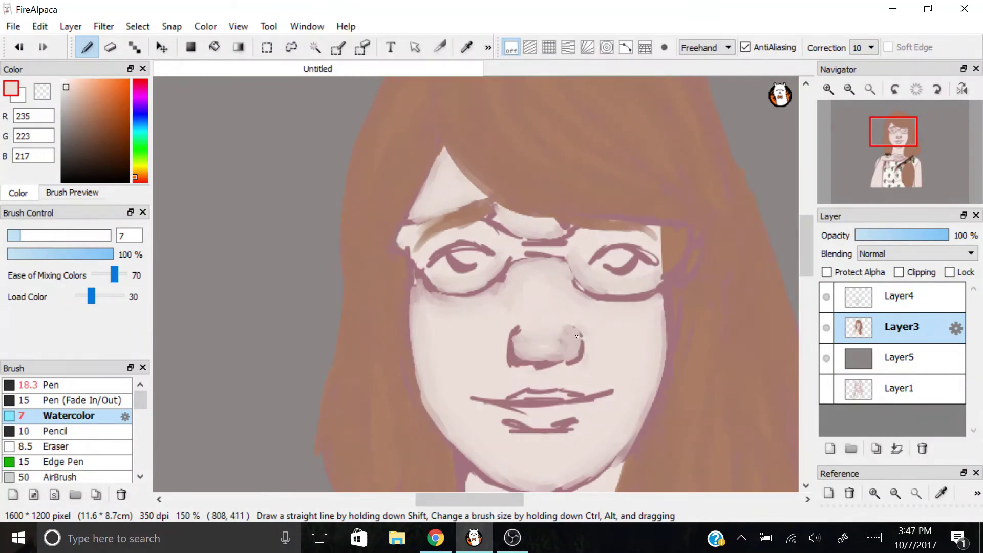
- Soften the upper lip and mouth line in skin tone, undoing the unwanted strokes
left_click_drag(501, 398, 614, 394)
key("ctrl+z")
key("ctrl+z")
key("ctrl+z")
key("ctrl+z")
key("ctrl+z")
key("ctrl+z")
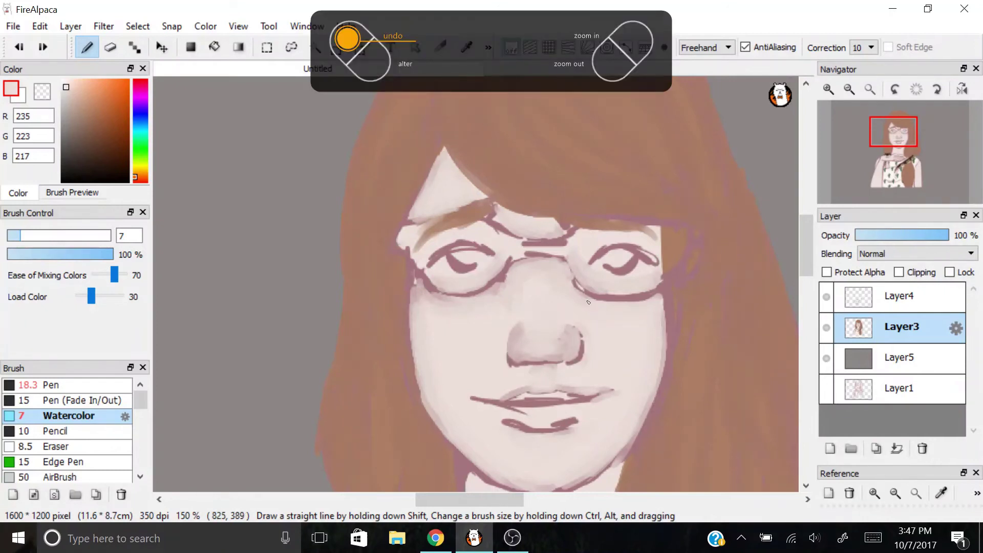
- Examine the whole figure's shading and remaining line art at several zoom levels
left_click(849, 88)
key("ctrl+plus")
key("ctrl+plus")
key("ctrl+plus")
key("ctrl+plus")
key("ctrl+minus")
key("ctrl+minus")
key("ctrl+minus")
key("ctrl+minus")
key("ctrl+plus")
key("ctrl+plus")
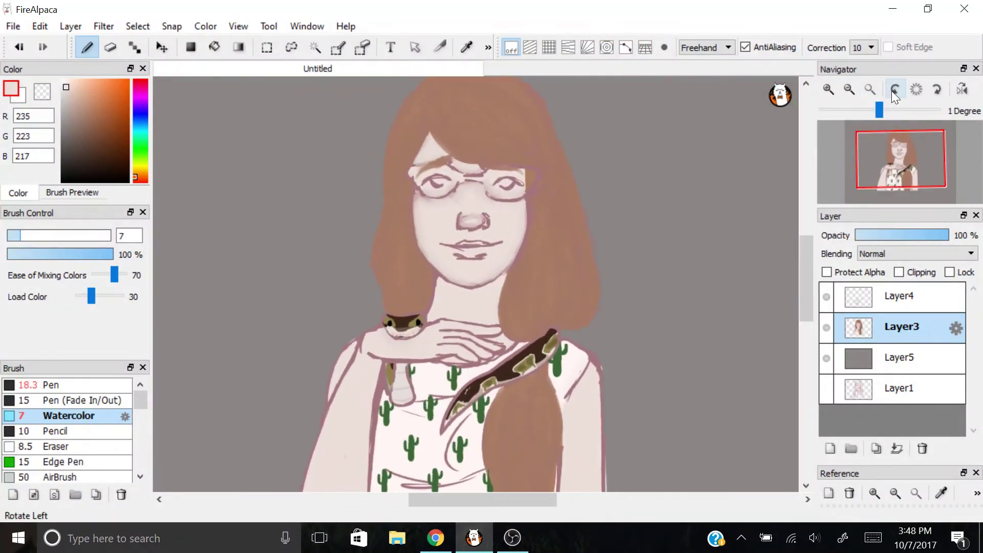
left_click(849, 89)
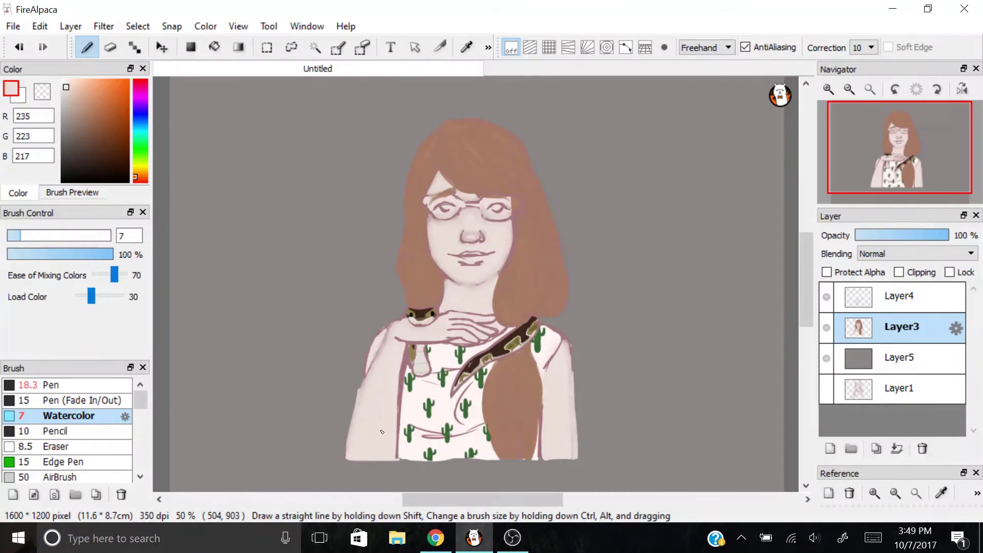
- Blend the line art along the forearm's inner edge and the hand into the skin tone with Watercolor strokes
left_click_drag(398, 455, 400, 372)
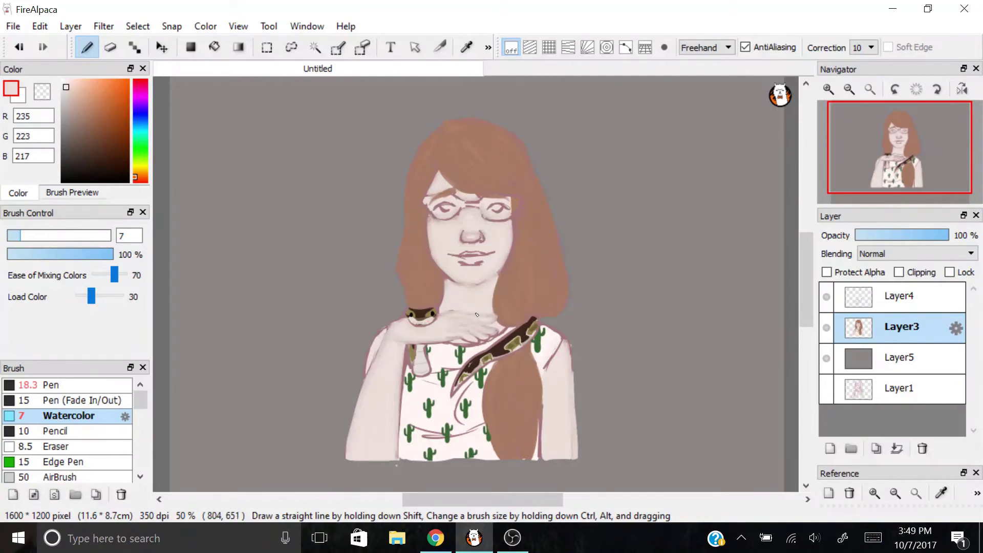
key("ctrl+z")
key("ctrl+z")
key("ctrl+z")
scroll(457, 327, "up", 2)
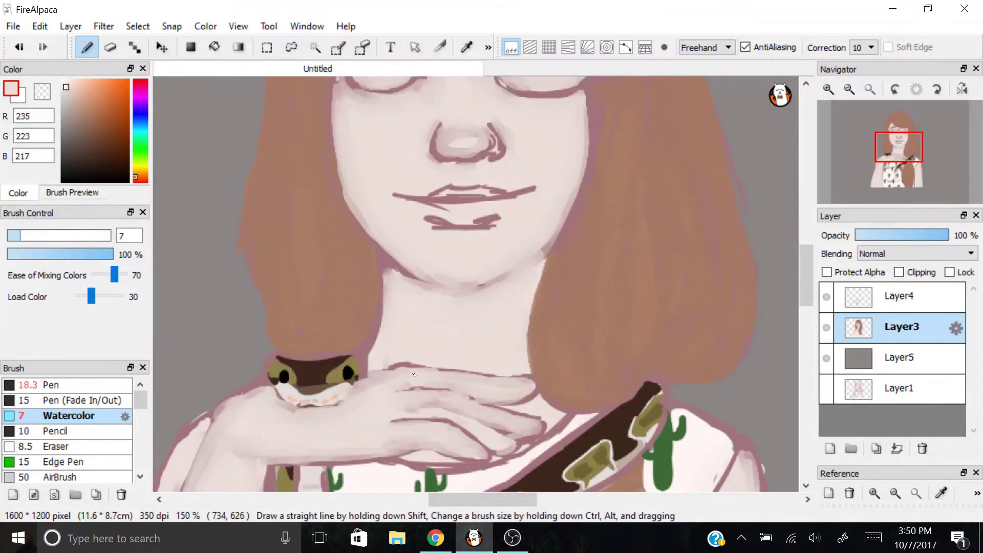
- Soften the jaw and chin outline above the neck in skin tone, undoing the unwanted strokes
key("ctrl+z")
left_click_drag(385, 255, 507, 279)
key("ctrl+z")
mouse_move(578, 102)
left_mouse_down()
mouse_move(573, 225)
mouse_move(538, 256)
left_mouse_up()
left_click(865, 91)
scroll(862, 90, "up", 2)
key("ctrl+z")
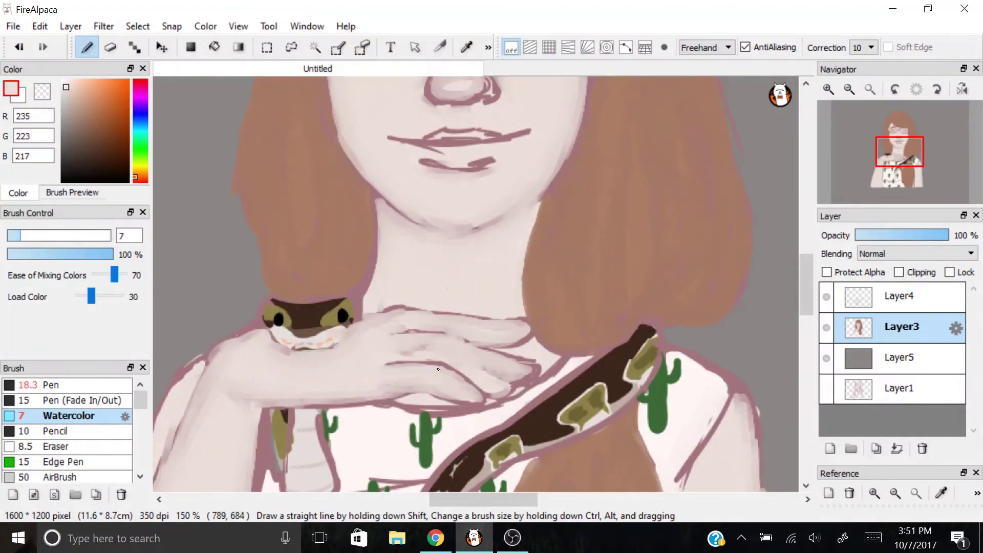
key("ctrl+z")
key("ctrl+minus")
key("ctrl+minus")
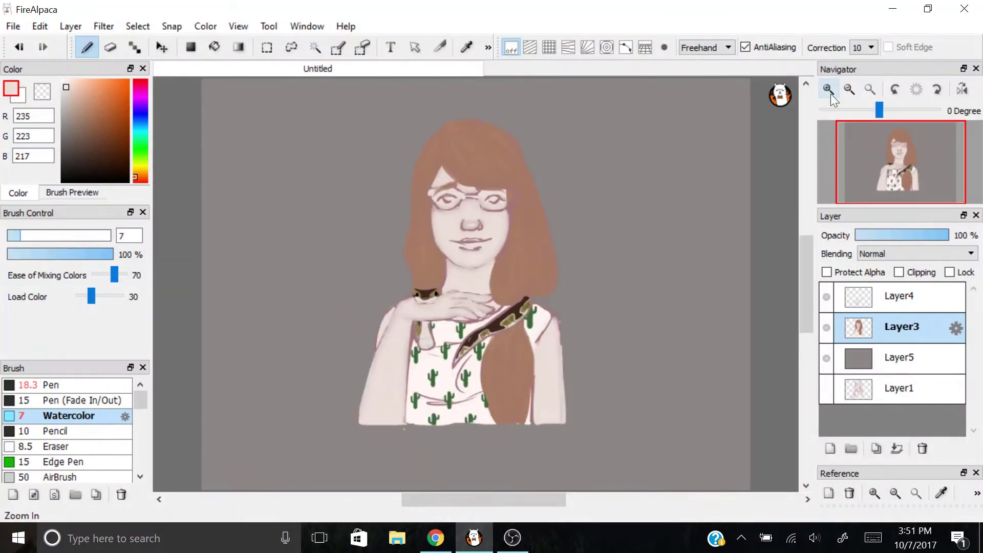
- Cover the outline along the snake's back and tail with its dark brown (59, 38, 28)
key("ctrl+plus")
left_click(336, 303, "alt")
left_click_drag(650, 323, 450, 456)
mouse_move(537, 405)
left_mouse_down()
mouse_move(429, 246)
mouse_move(320, 336)
mouse_move(350, 297)
left_mouse_up()
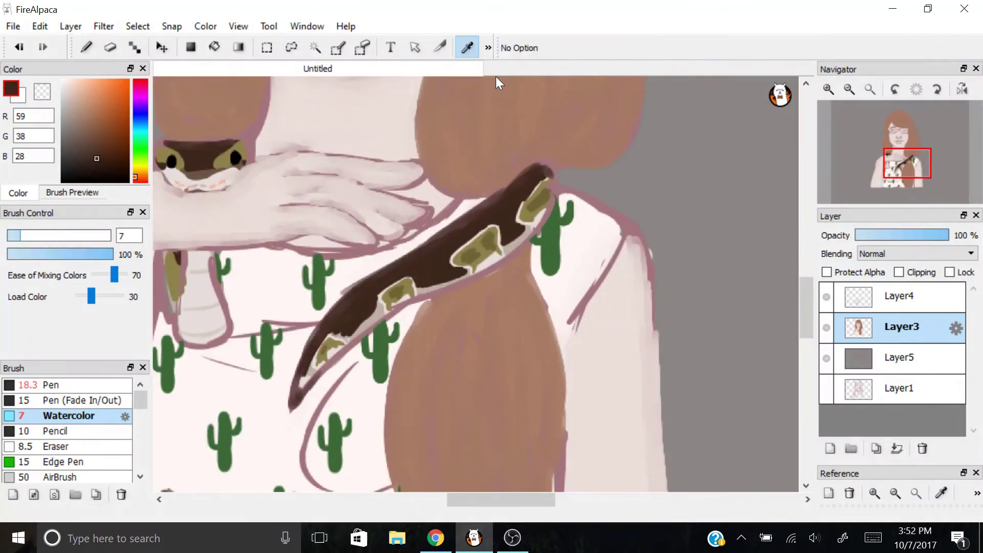
- Shade the snake's lower body edge, tail tip and hanging section with grey-beige (188, 173, 165)
left_click(475, 264, "alt")
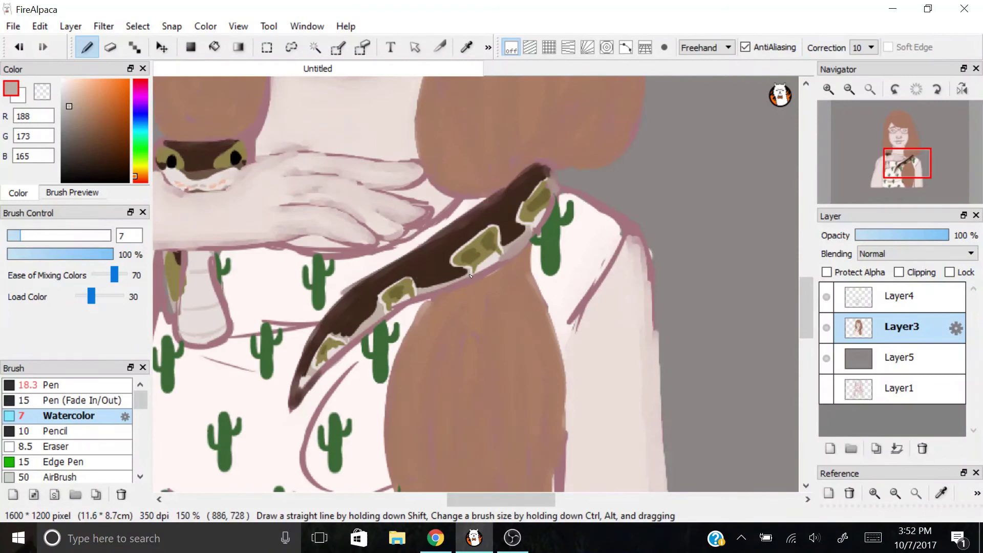
left_click_drag(441, 289, 432, 288)
left_click_drag(373, 330, 299, 399)
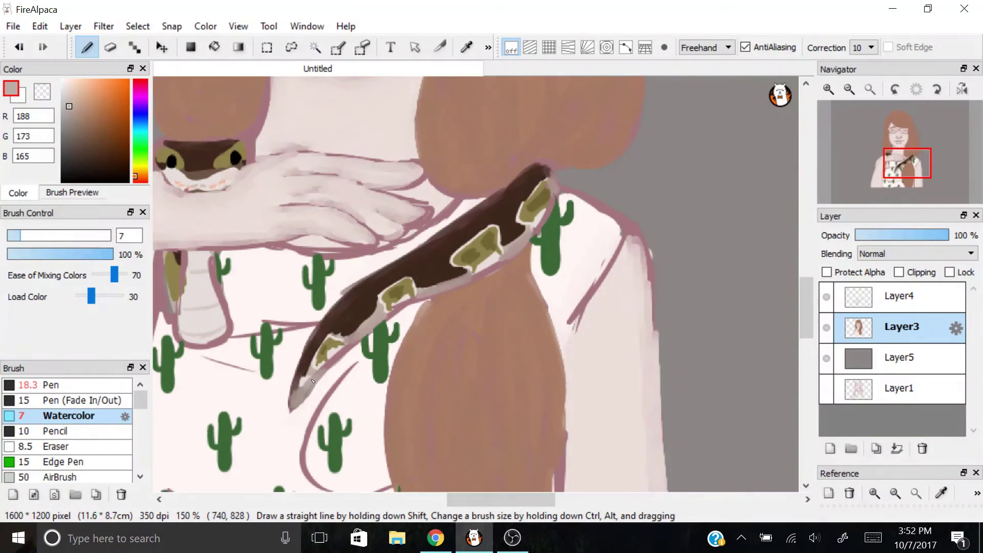
mouse_move(183, 299)
left_mouse_down()
mouse_move(177, 313)
mouse_move(226, 352)
left_mouse_up()
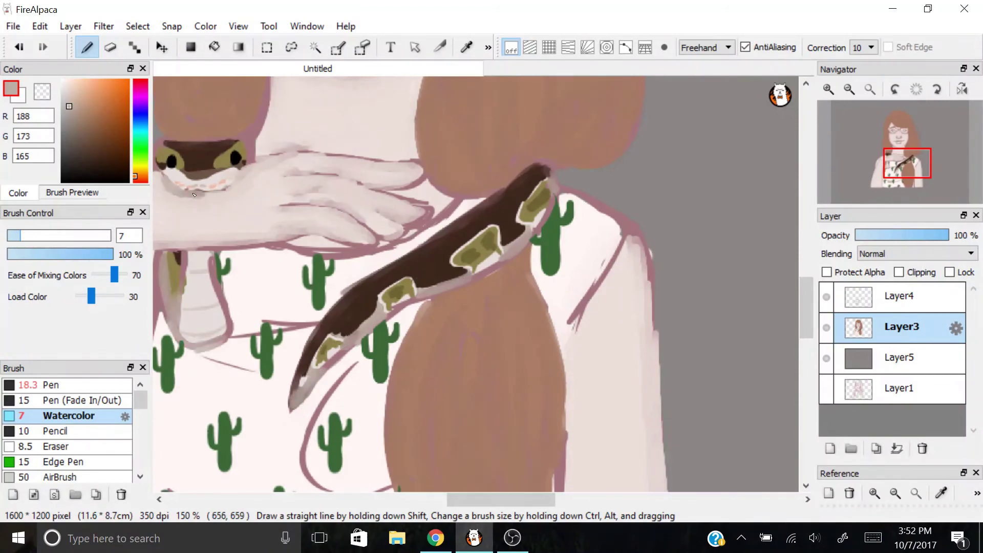
- Lighten the snake's belly edge with pale beige (229, 222, 219) Watercolor strokes
left_click(496, 263, "alt")
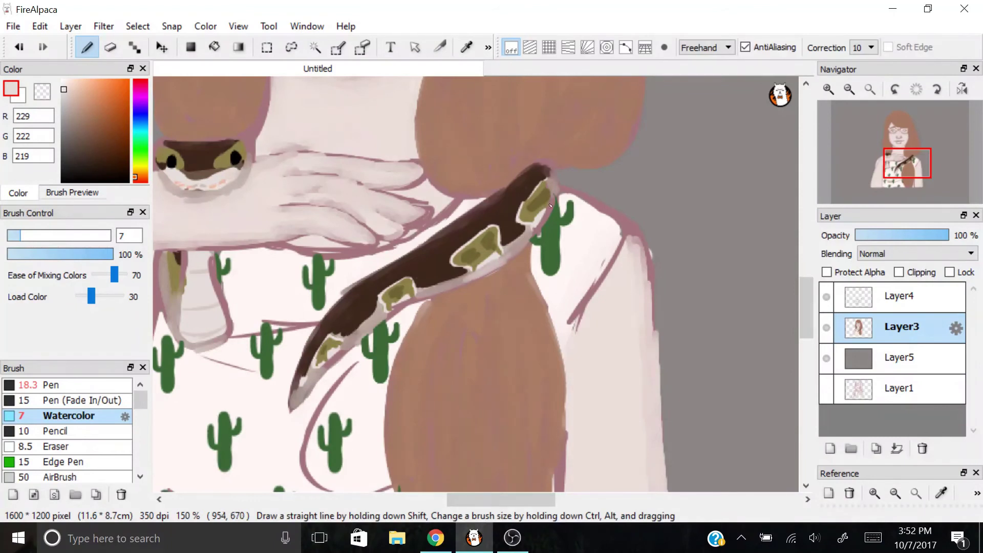
left_click_drag(336, 356, 563, 384)
left_click_drag(469, 297, 479, 366)
left_click_drag(435, 279, 433, 350)
left_click_drag(424, 228, 497, 198)
- Refine the snake head's eye patches and dark brown (65, 41, 33) markings, and save the drawing as pfp.mdp
key("ctrl+plus")
left_click(510, 151, "alt")
left_click_drag(395, 133, 385, 153)
left_click(496, 130, "alt")
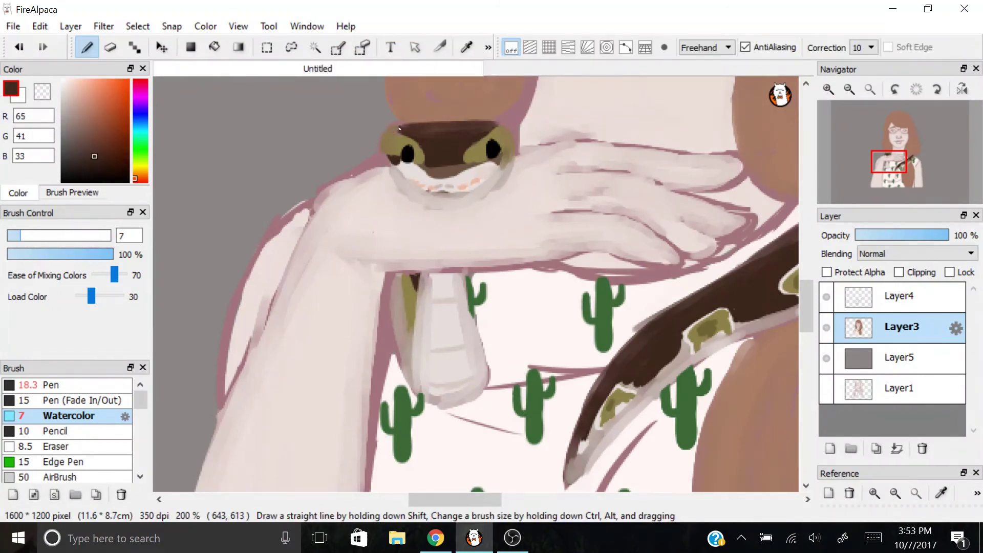
left_click_drag(379, 149, 399, 169)
key("ctrl+0")
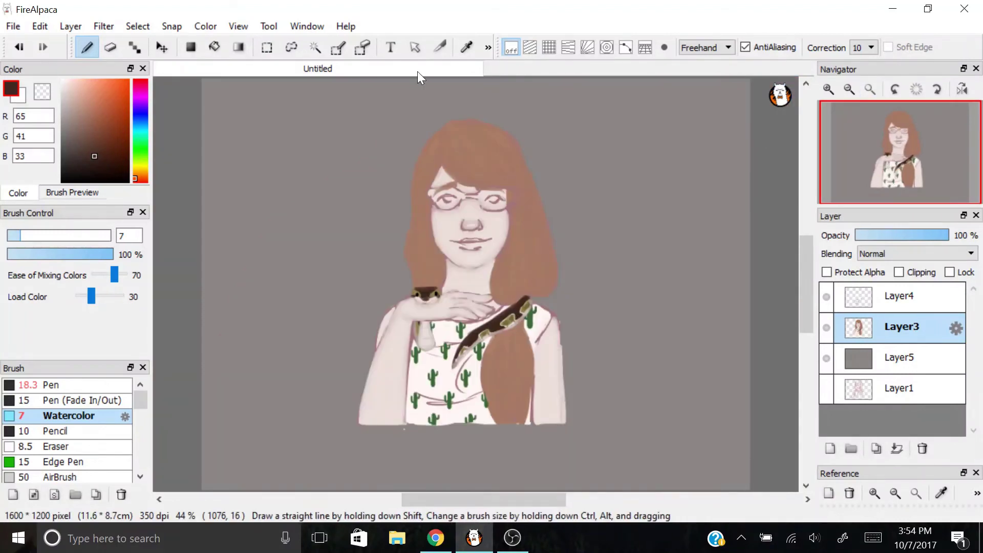
key("ctrl+s")
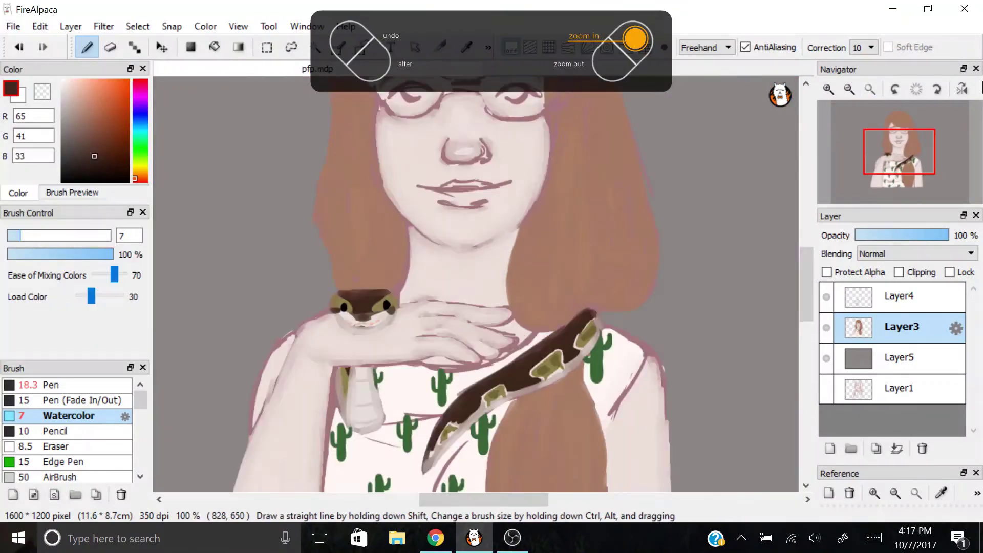
- Blend the neck outline and the lines around the eyes with skin tone (235, 223, 217)
scroll(461, 234, "up", 2)
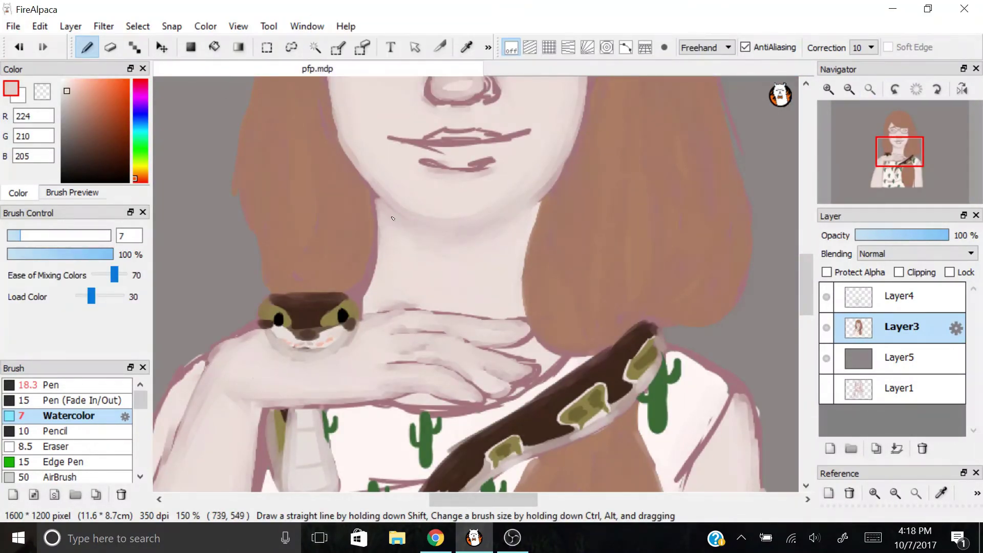
left_click(435, 279, "alt")
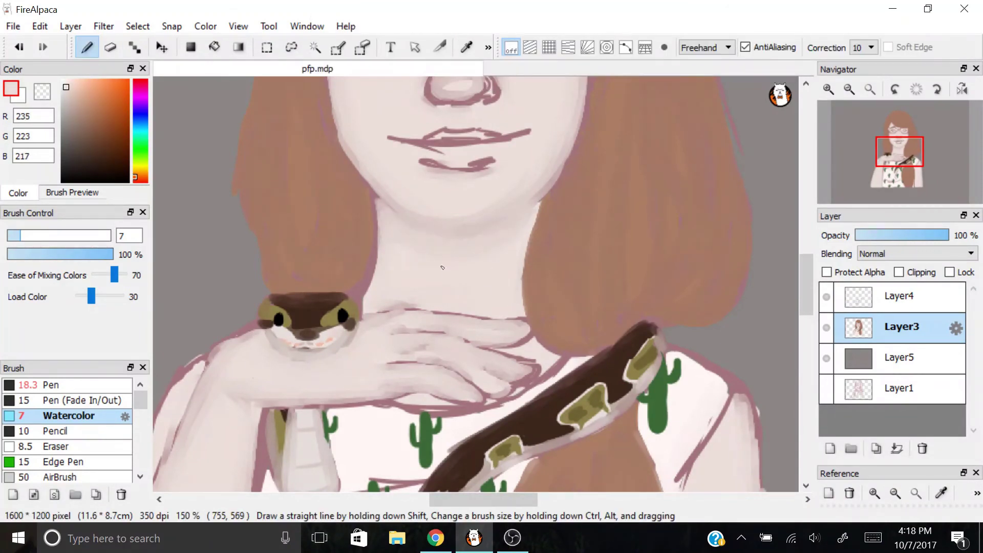
left_click_drag(378, 230, 366, 306)
scroll(539, 149, "up", 5)
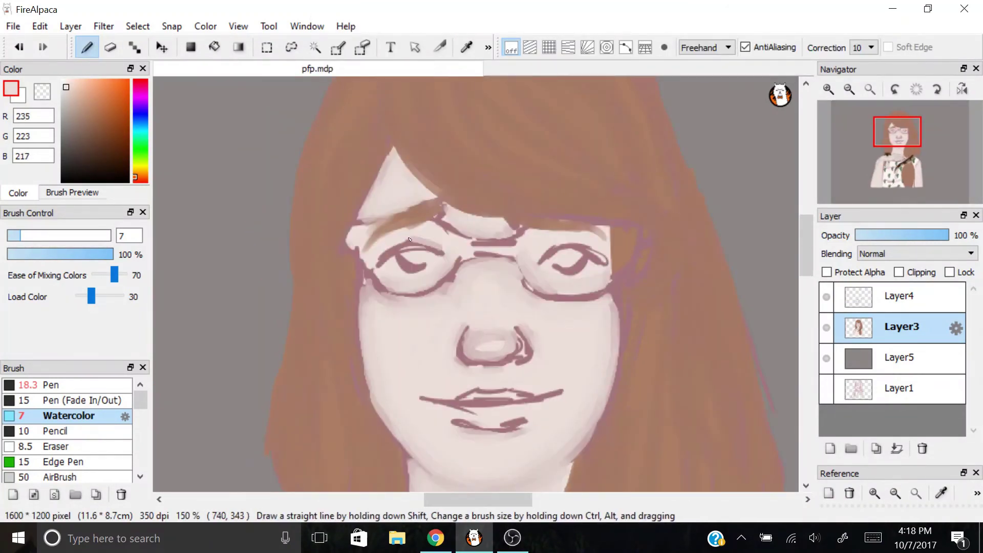
left_click_drag(608, 258, 588, 244)
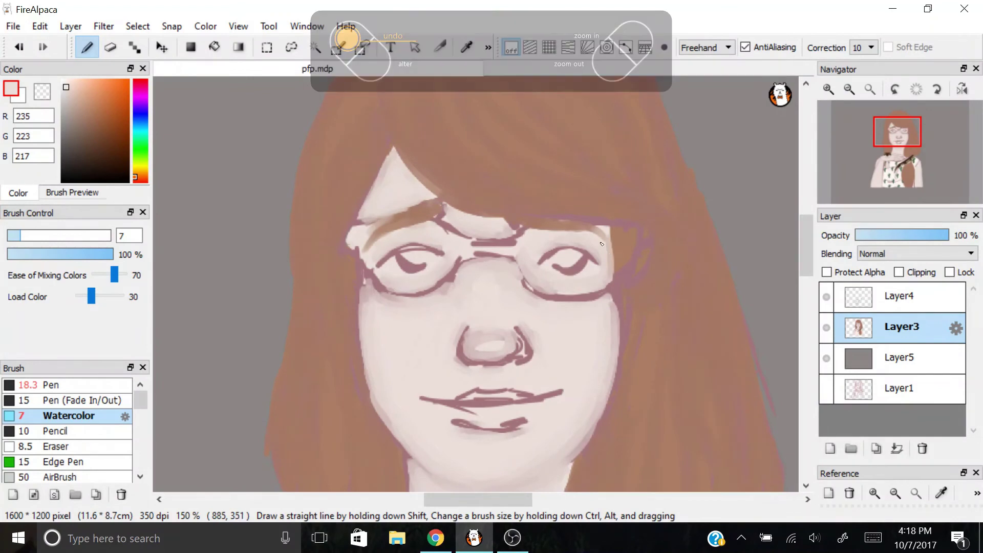
- Paint the right-hand lens frame and the bridge of the glasses in near-black (21, 21, 21), undoing stray strokes
mouse_move(530, 217)
left_mouse_down()
mouse_move(620, 220)
mouse_move(631, 250)
mouse_move(622, 287)
mouse_move(619, 228)
left_mouse_up()
left_click_drag(537, 225, 530, 276)
left_click_drag(624, 271, 555, 301)
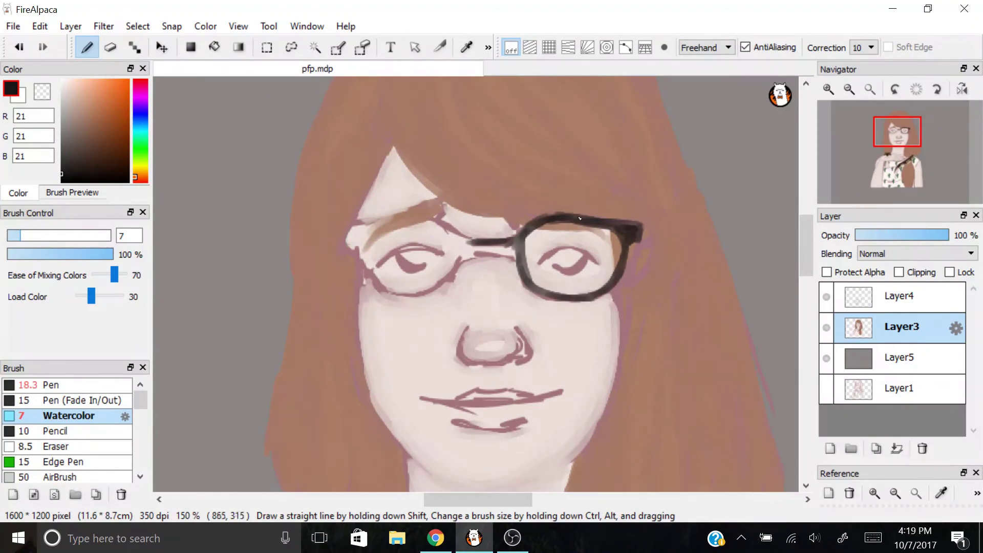
mouse_move(535, 225)
left_mouse_down()
mouse_move(464, 255)
mouse_move(519, 268)
left_mouse_up()
mouse_move(479, 239)
left_mouse_down()
mouse_move(437, 219)
mouse_move(362, 241)
mouse_move(389, 274)
mouse_move(369, 232)
mouse_move(382, 226)
mouse_move(353, 248)
mouse_move(461, 233)
mouse_move(474, 240)
left_mouse_up()
key("ctrl+z")
key("ctrl+z")
key("ctrl+z")
key("ctrl+z")
key("ctrl+z")
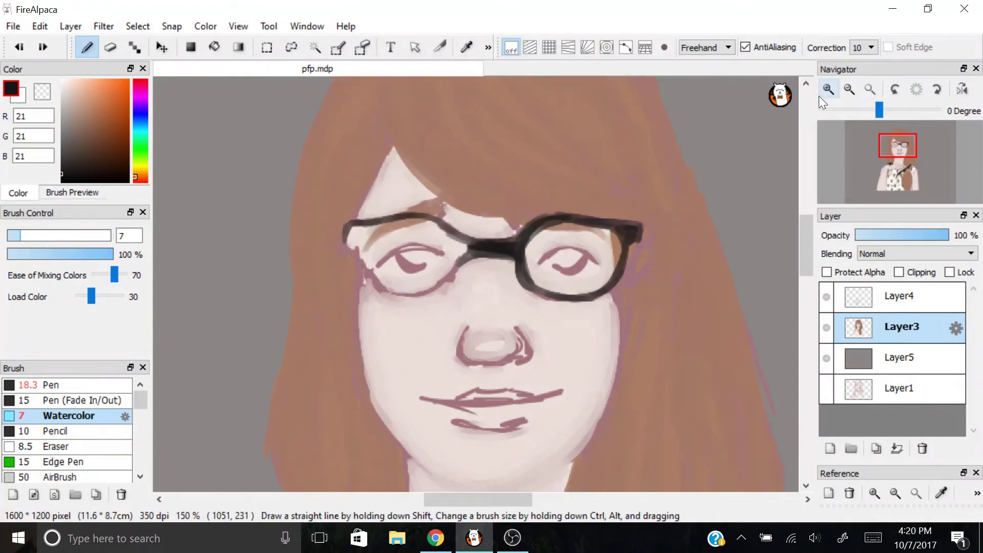
key("ctrl+z")
- Paint the left-hand lens frame of the glasses in the same near-black
left_click(828, 89)
mouse_move(469, 243)
left_mouse_down()
mouse_move(425, 213)
mouse_move(344, 230)
mouse_move(405, 291)
mouse_move(463, 232)
mouse_move(354, 233)
mouse_move(443, 285)
mouse_move(371, 287)
left_mouse_up()
scroll(441, 231, "up", 2)
mouse_move(461, 261)
left_mouse_down()
mouse_move(430, 212)
mouse_move(435, 175)
left_mouse_up()
- Repaint the hair and eyebrow edges around the glasses in sampled brown and clean the frame's lower edge in skin tone
left_click(436, 199, "alt")
left_click(440, 47)
left_click(466, 47)
left_click(425, 154)
left_click(86, 47)
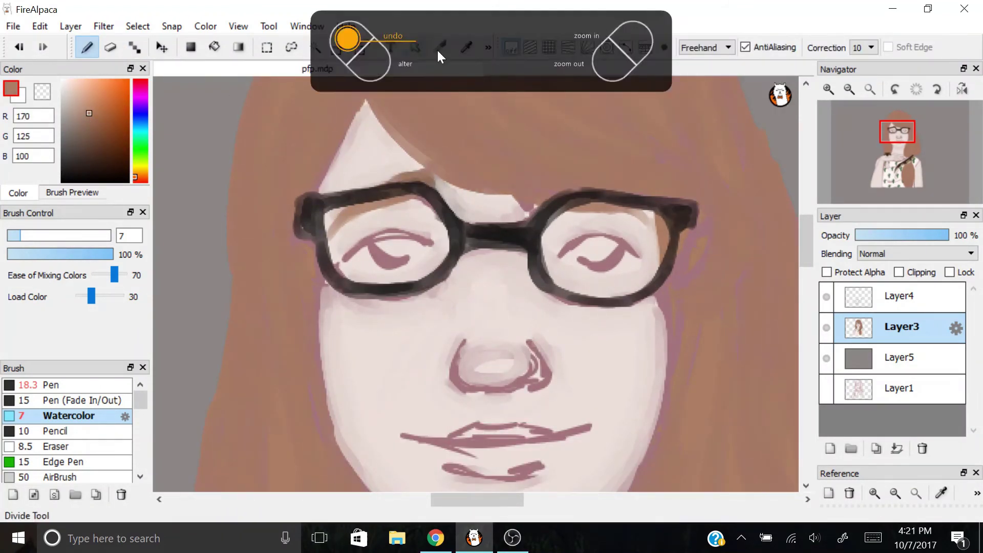
left_click(416, 156, "alt")
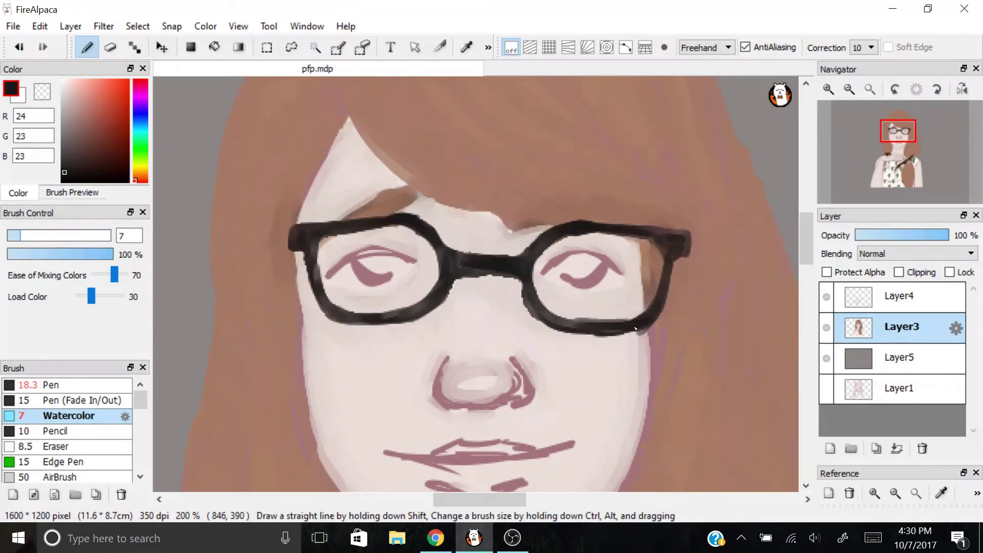
left_click(584, 338, "alt")
mouse_move(635, 338)
left_mouse_down()
mouse_move(585, 340)
mouse_move(629, 318)
left_mouse_up()
- Fill the whites of both eyes with white Watercolor strokes
key("ctrl+plus")
left_click_drag(65, 94, 61, 79)
mouse_move(307, 287)
left_mouse_down()
mouse_move(258, 261)
mouse_move(261, 274)
mouse_move(358, 246)
mouse_move(327, 284)
left_mouse_up()
mouse_move(686, 264)
left_mouse_down()
mouse_move(645, 289)
mouse_move(616, 291)
mouse_move(646, 285)
mouse_move(630, 290)
left_mouse_up()
- Paint both irises in muted green (149, 172, 149)
left_click(135, 149)
left_click(70, 112)
mouse_move(307, 245)
left_mouse_down()
mouse_move(338, 261)
mouse_move(318, 256)
left_mouse_up()
mouse_move(604, 267)
left_mouse_down()
mouse_move(627, 250)
mouse_move(640, 258)
left_mouse_up()
left_click(866, 91)
key("ctrl+plus")
key("ctrl+plus")
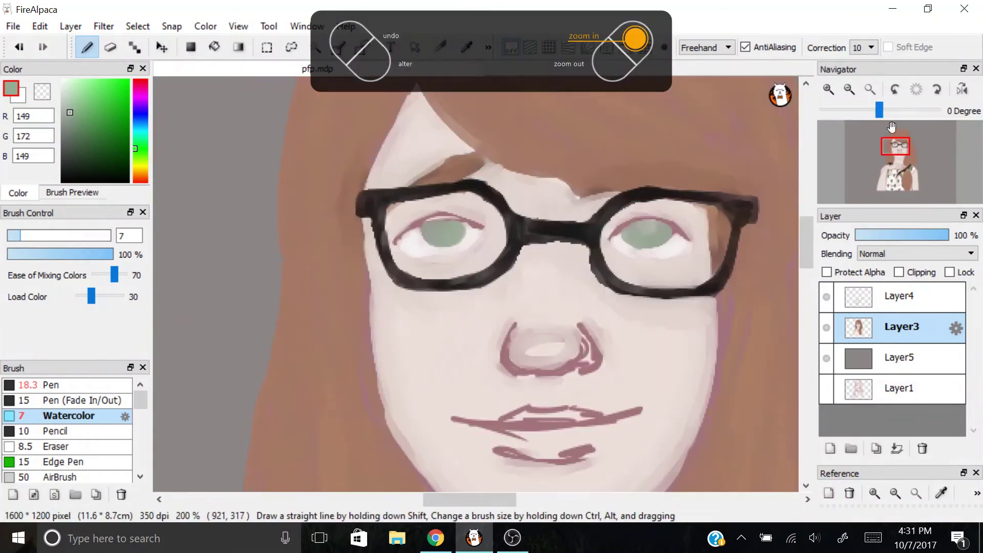
- Paint dark green (7, 38, 7) pupils in both eyes and shade the irises with sampled greens
left_click_drag(459, 235, 444, 228)
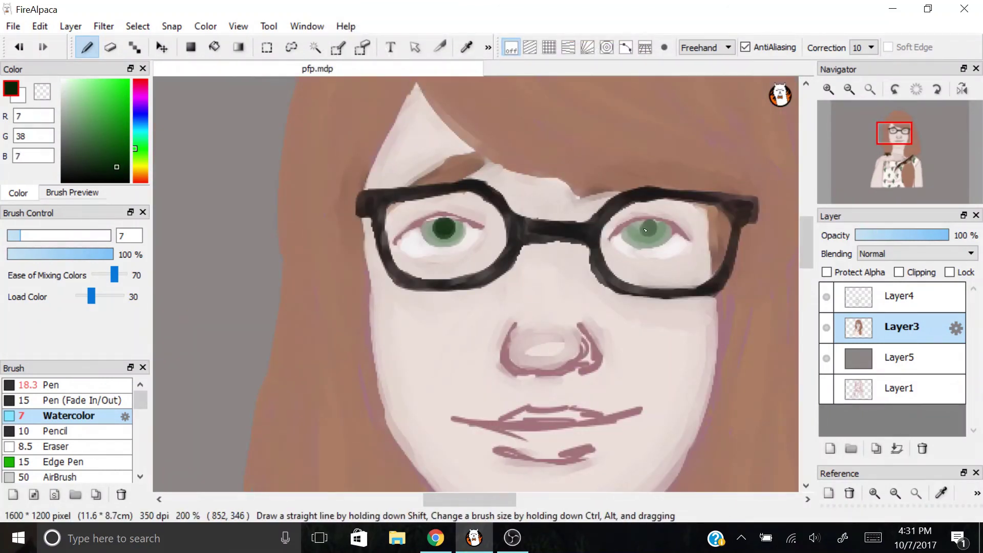
left_click_drag(648, 227, 647, 232)
left_click(426, 233, "alt")
left_click(427, 230, "alt")
left_click(424, 226, "alt")
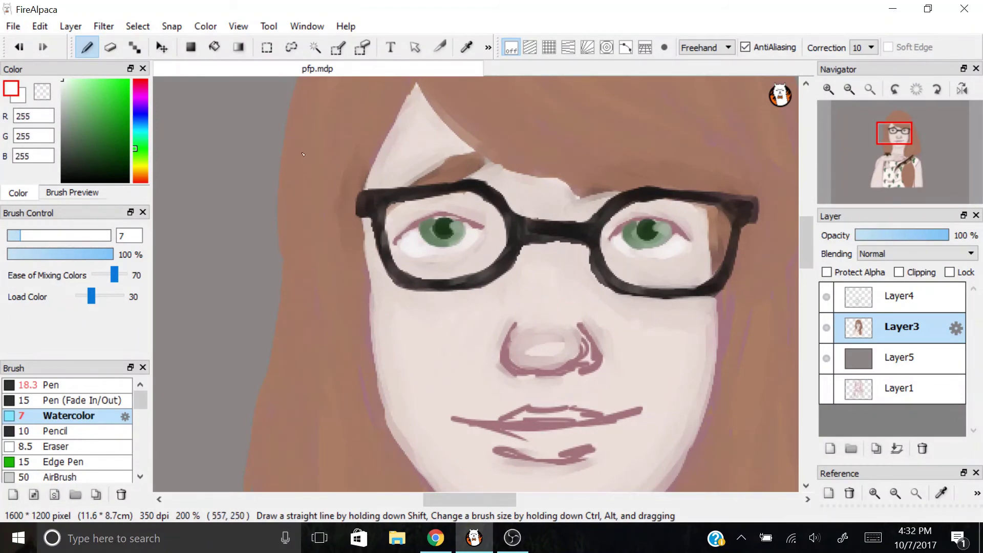
- Add white highlights and light green (159, 191, 159) touches to both eyes, and touch up the eye whites
key("ctrl+z")
left_click_drag(440, 226, 452, 226)
left_click_drag(646, 225, 656, 228)
left_click(76, 109)
left_click(653, 246, "alt")
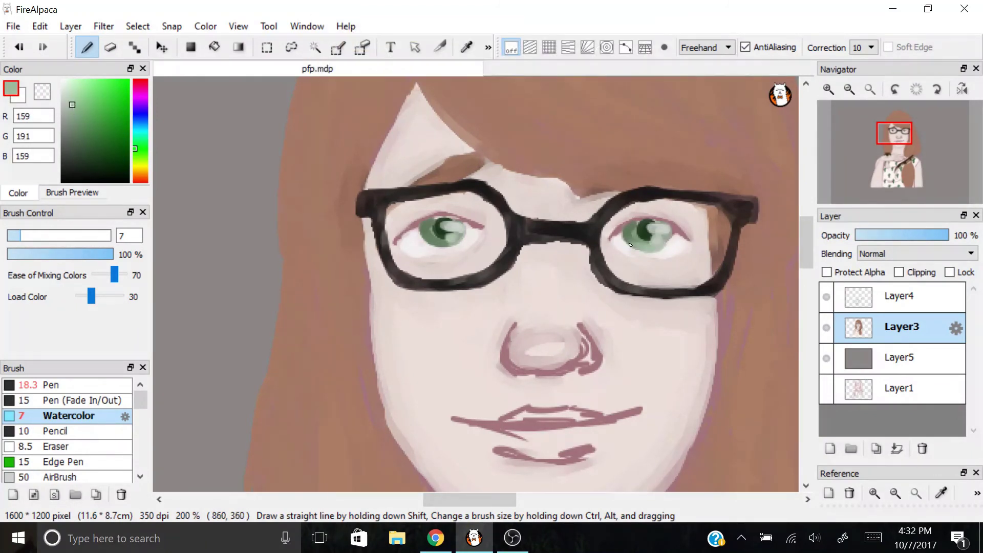
left_click(671, 243, "alt")
key("ctrl+plus")
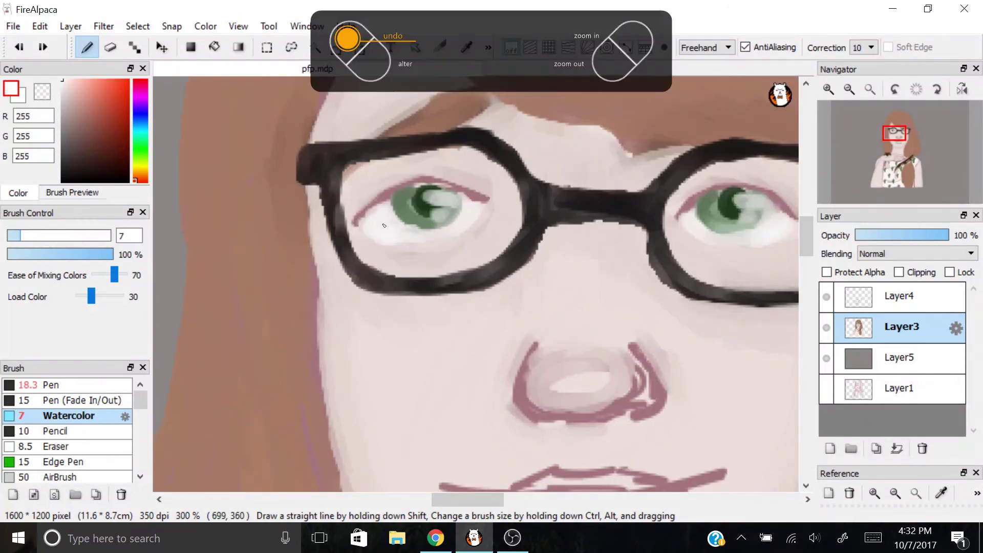
left_click(412, 233, "alt")
- Line the upper eyelid with thin brown (108, 80, 66) strokes, try eyelashes with the 2.4 px Pen, and undo them
left_click(870, 89)
key("ctrl+plus")
key("ctrl+plus")
key("ctrl+plus")
key("ctrl+plus")
left_click(913, 133)
left_click(88, 138)
left_click_drag(20, 235, 10, 236)
left_click(51, 385)
key("ctrl+minus")
key("ctrl+z")
key("ctrl+z")
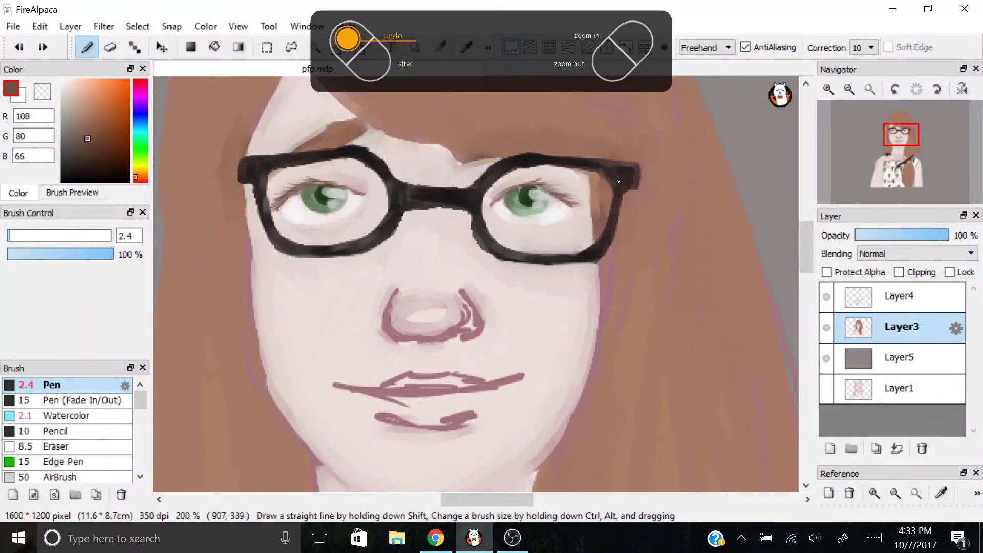
- Outline the lower eyelids of both eyes in thin brown and soften the eyelid crease with skin tone
key("ctrl+plus")
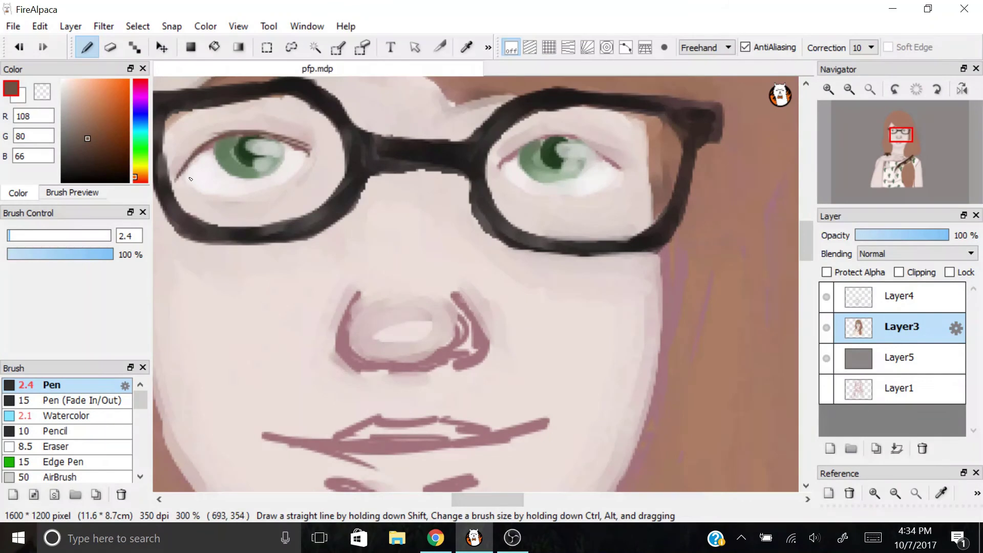
left_click_drag(182, 180, 305, 163)
mouse_move(499, 164)
left_mouse_down()
mouse_move(546, 146)
mouse_move(625, 166)
mouse_move(615, 187)
left_mouse_up()
left_click(276, 123, "alt")
key("l")
left_click_drag(263, 128, 308, 137)
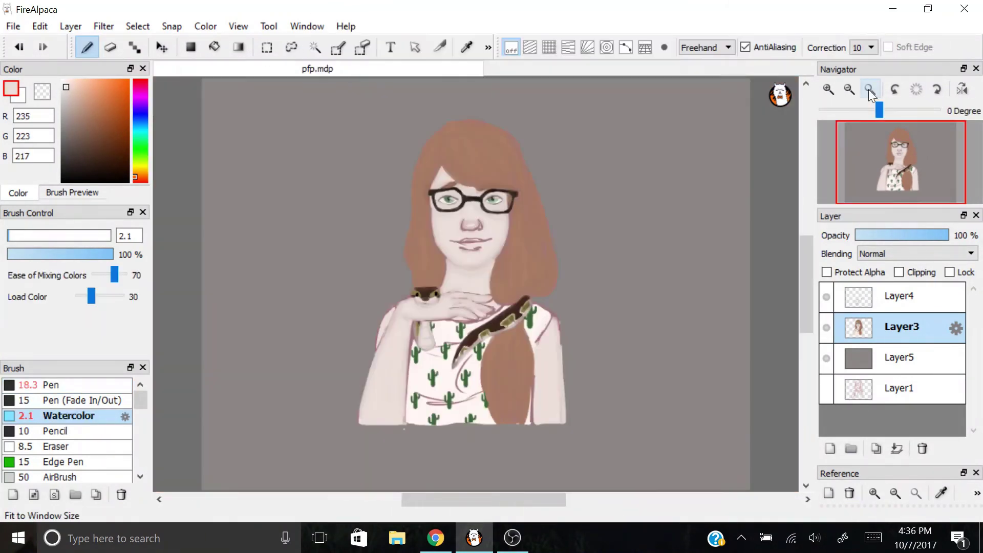
- Lasso the right-hand eye and adjust its shape and position inside the lens with a transform
key("ctrl+plus")
key("l")
key("ctrl+t")
key("ctrl+0")
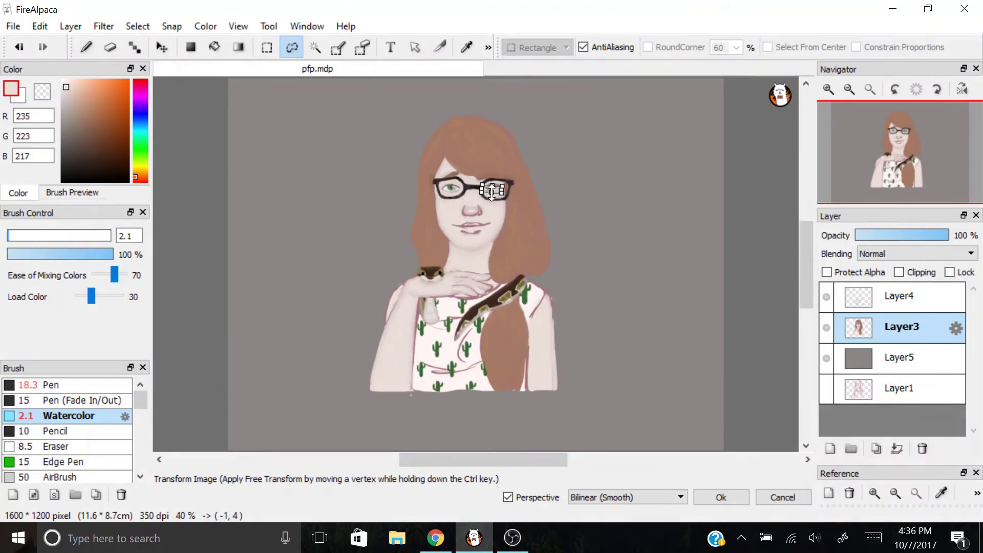
key("ctrl+plus")
key("ctrl+plus")
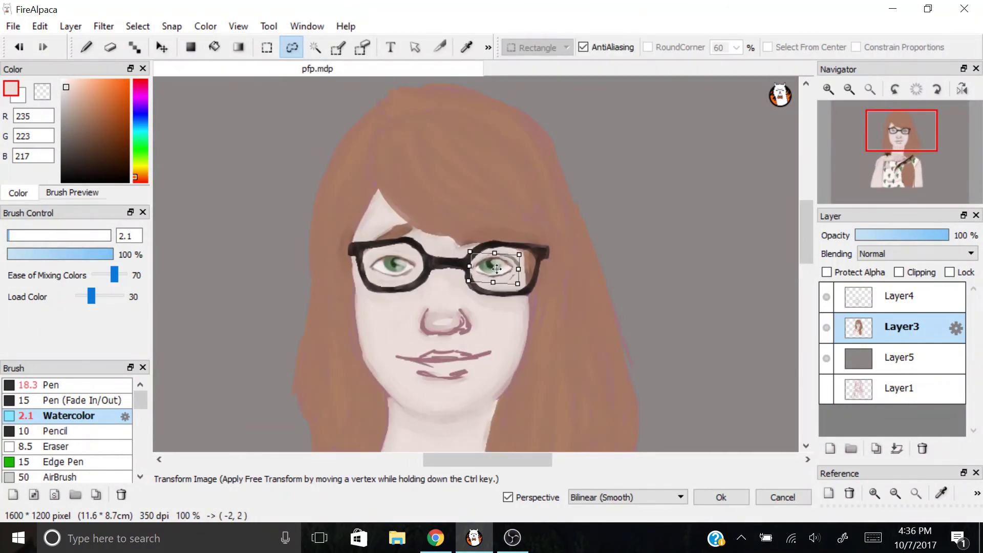
key("ctrl+plus")
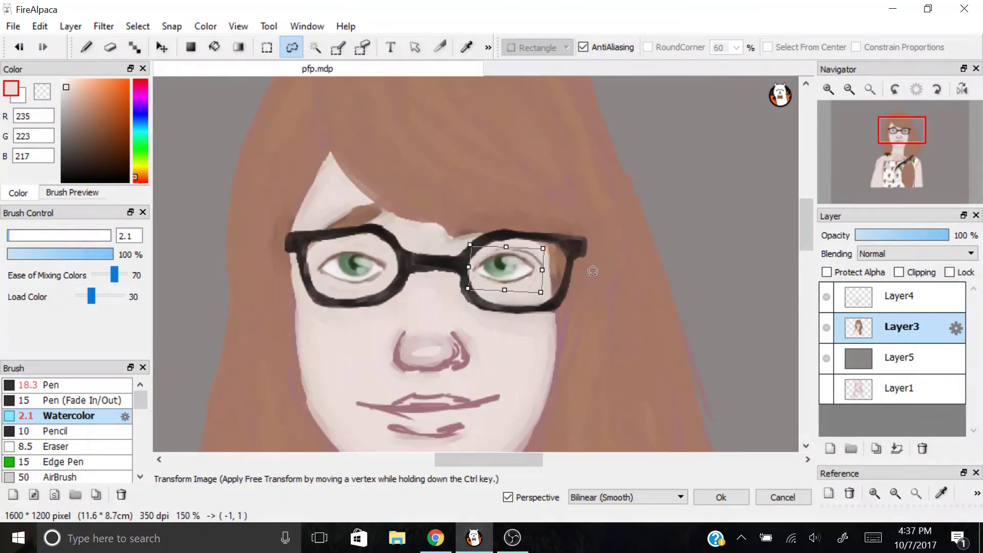
key("Return")
key("b")
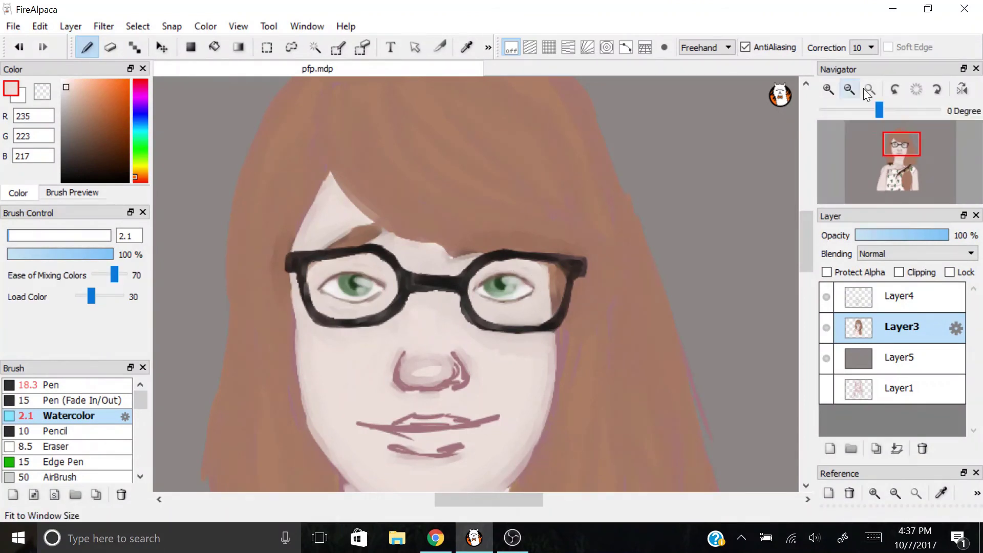
- Refine the left-hand lens frame with sampled dark tones, using the Watercolor brush at size 4.2
left_click(869, 89)
key("ctrl+plus")
key("ctrl+plus")
left_click(330, 174, "alt")
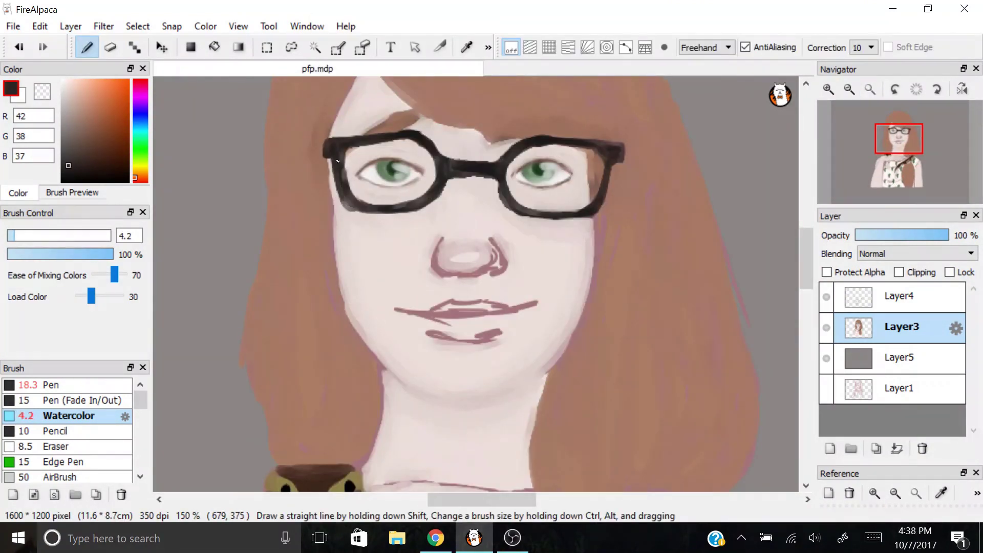
left_click(351, 157, "alt")
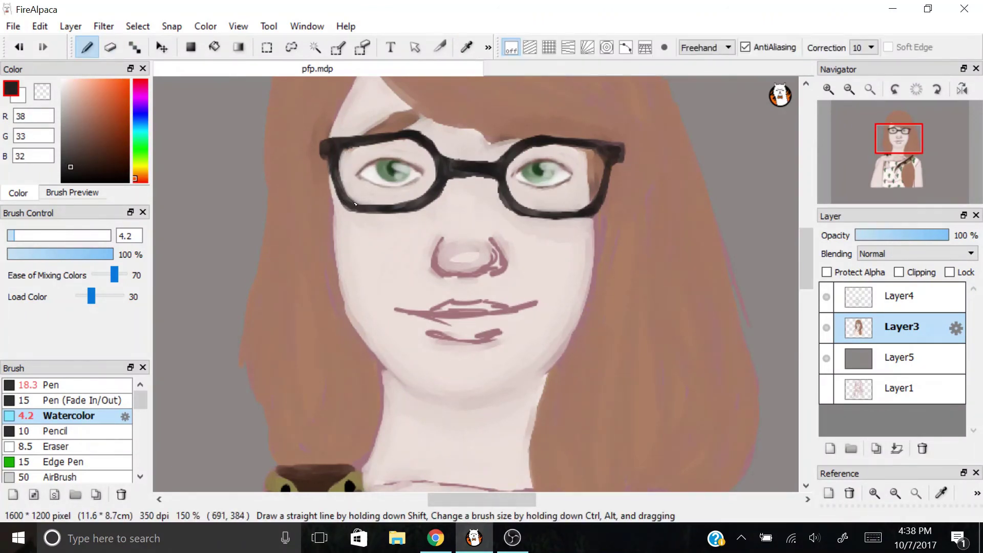
- Shade beneath the chin and along the jawline with a slightly darker skin tone
scroll(489, 225, "down", 5)
left_click(489, 225, "alt")
left_click(68, 103)
left_click_drag(435, 228, 489, 226)
mouse_move(546, 180)
left_mouse_down()
mouse_move(457, 219)
mouse_move(371, 189)
left_mouse_up()
left_click_drag(443, 217, 417, 220)
- Soften the outlines of the resting hand and fingers into the skin using sampled and darker skin tones
key("ctrl+0")
left_click_drag(550, 323, 535, 364)
left_click(554, 335, "alt")
scroll(561, 343, "up", 5)
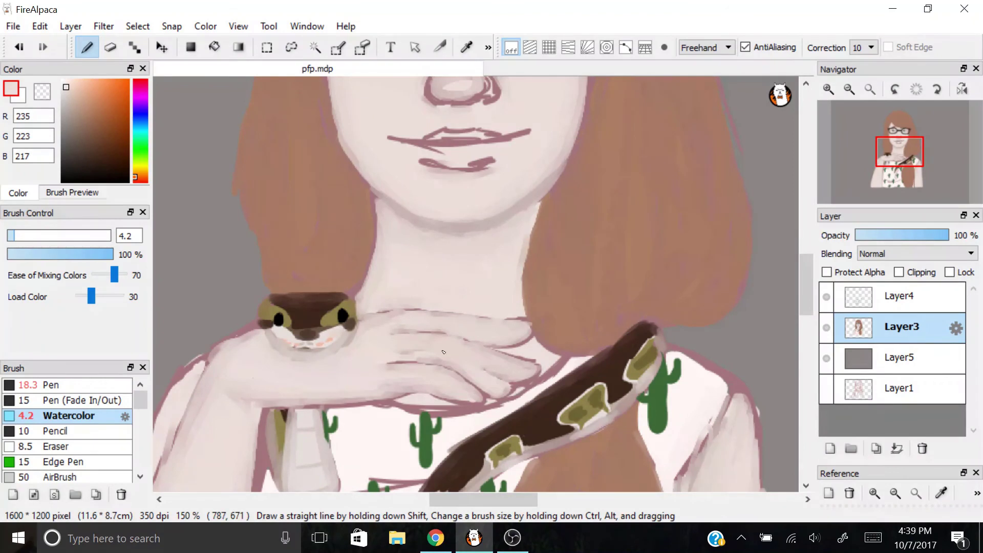
left_click(69, 97)
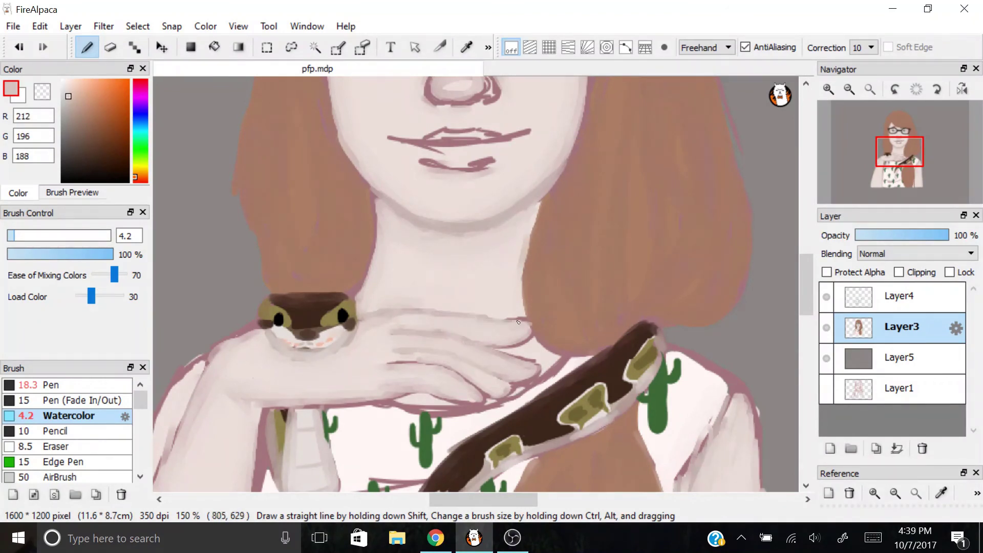
left_click(402, 358, "alt")
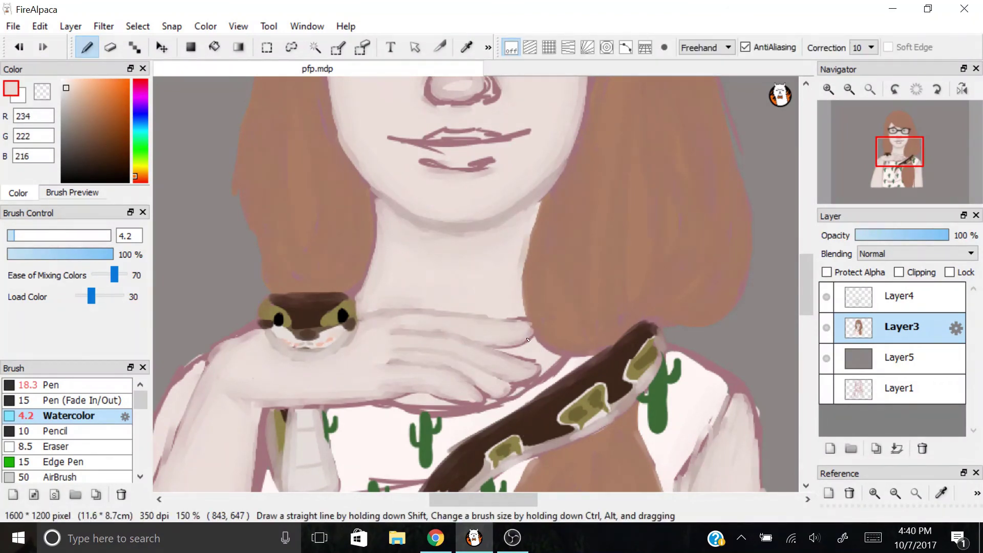
- Paint over the shirt's neckline, shoulder and fold outlines with the off-white shirt tone R 255, G 245, B 244
left_click_drag(189, 430, 468, 167)
scroll(535, 143, "down", 2)
scroll(534, 143, "up", 2)
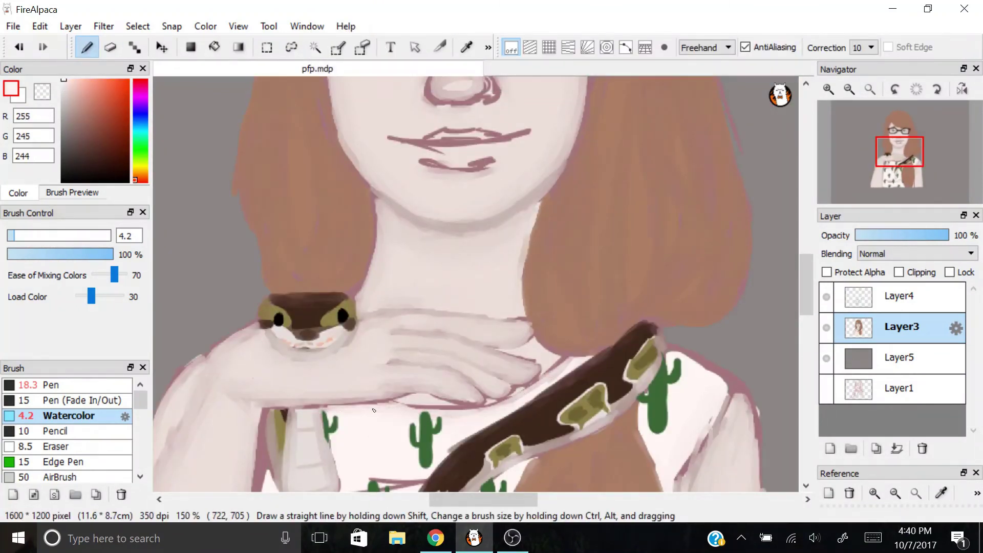
mouse_move(668, 348)
left_mouse_down()
mouse_move(720, 378)
mouse_move(737, 402)
left_mouse_up()
mouse_move(681, 387)
left_mouse_down()
mouse_move(684, 476)
mouse_move(550, 320)
mouse_move(799, 276)
mouse_move(814, 284)
left_mouse_up()
left_click_drag(512, 231, 569, 304)
left_click_drag(563, 338, 569, 390)
mouse_move(635, 392)
left_mouse_down()
mouse_move(461, 430)
mouse_move(610, 407)
mouse_move(488, 436)
left_mouse_up()
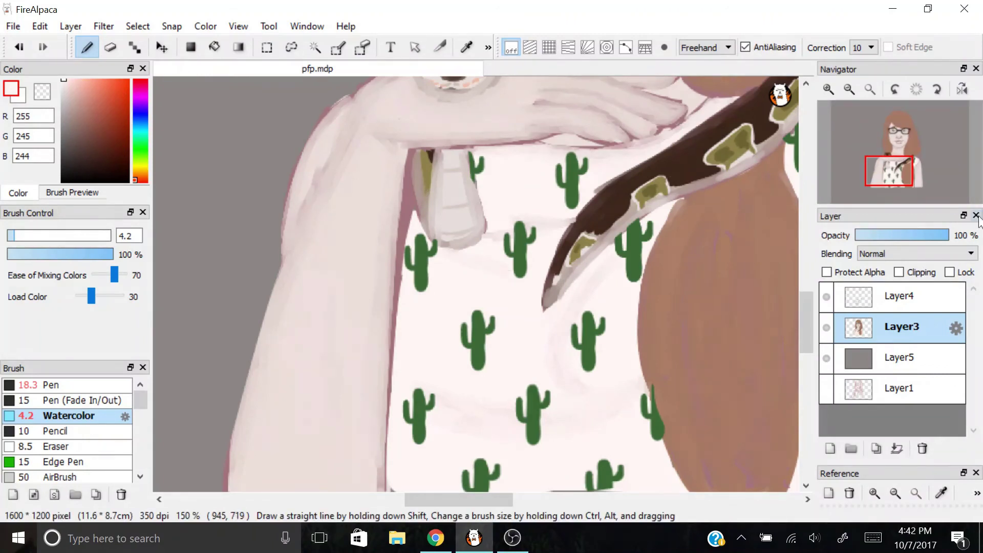
- Blend the right-hand arm's outline into skin tone and paint a thin brown hair strand down beside the arm
left_click_drag(889, 177, 858, 151)
left_click(629, 305, "alt")
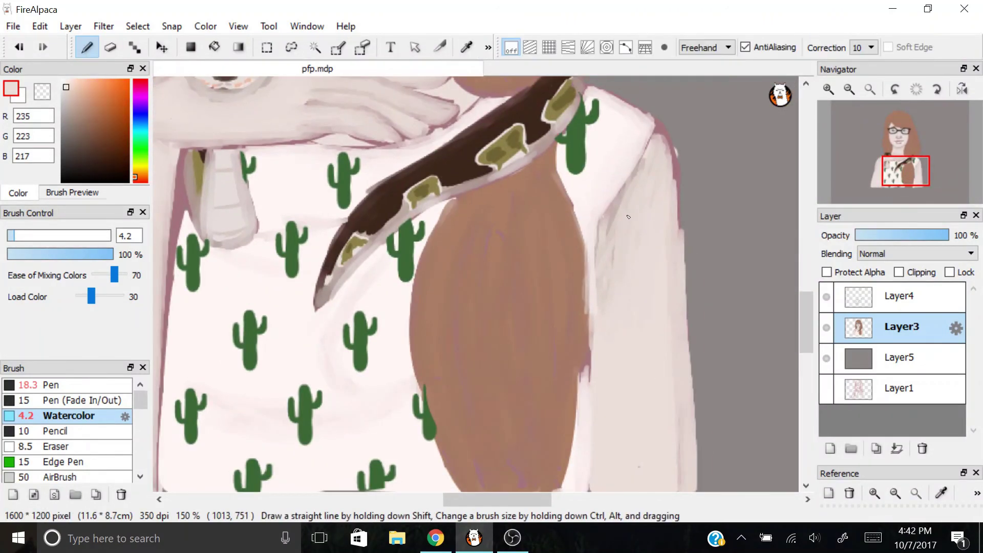
left_click(588, 256, "alt")
mouse_move(589, 264)
left_mouse_down()
mouse_move(581, 476)
mouse_move(604, 491)
left_mouse_up()
scroll(476, 281, "down", 5)
left_click(870, 85)
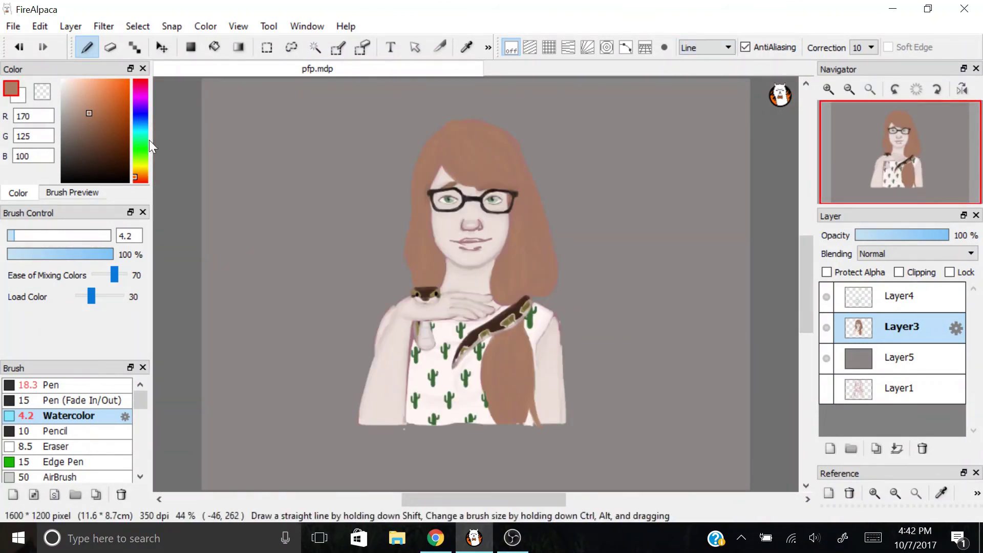
- Undo the peach lip stroke and fill the lips with the muted pink skin tone R 227, G 206, B 199
key("ctrl+plus")
left_click(69, 79)
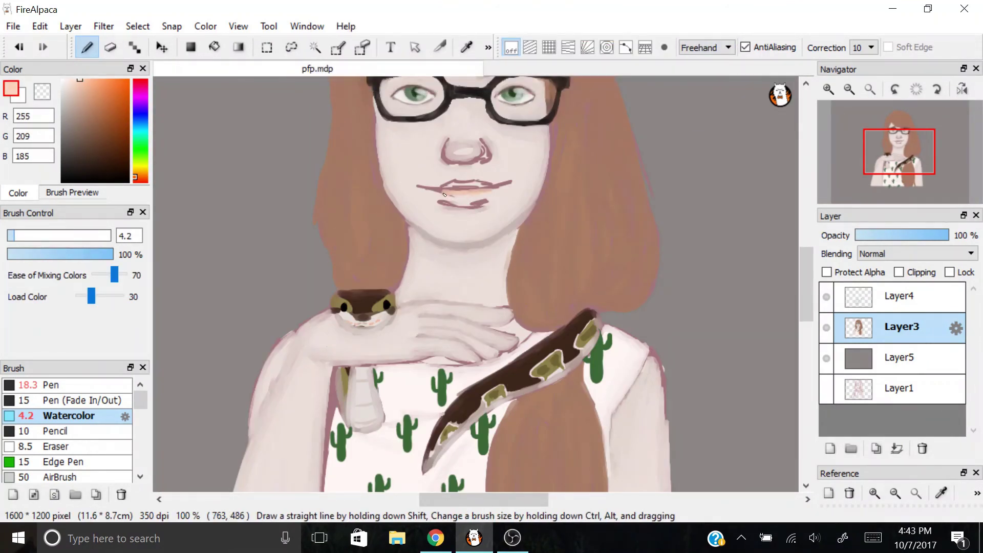
left_click(70, 88)
key("ctrl+z")
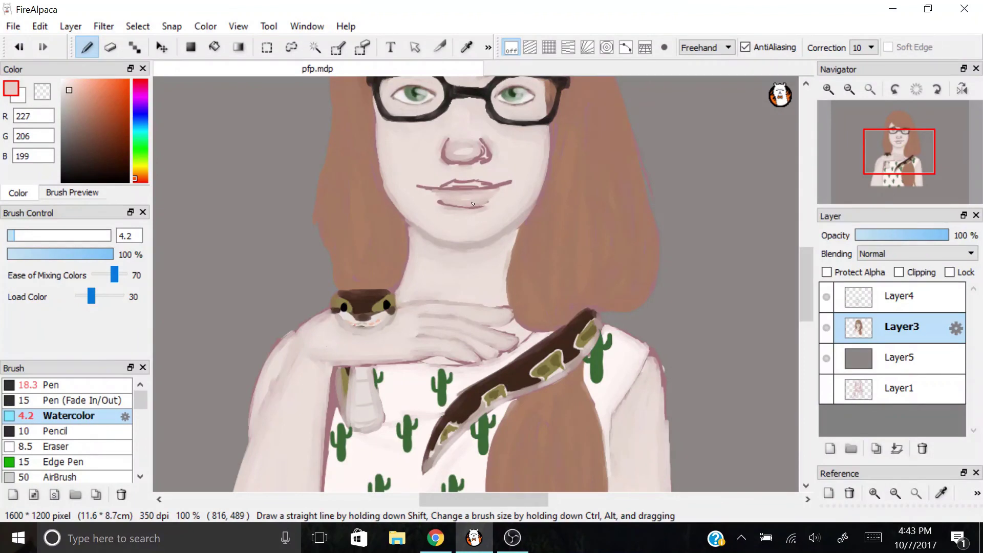
key("ctrl+plus")
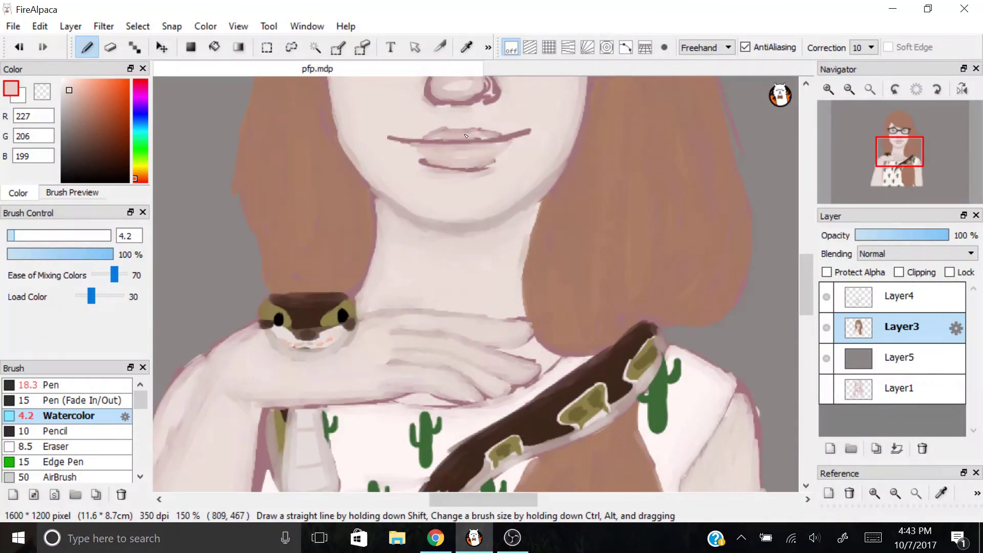
left_click(486, 153, "alt")
mouse_move(486, 153)
left_mouse_down()
mouse_move(481, 148)
mouse_move(479, 160)
left_mouse_up()
- Colour both lips peach with R 250, G 190, B 169 and blend the shade using a sampled lip tone
key("ctrl+minus")
key("ctrl+plus")
left_click(82, 81)
key("ctrl+z")
key("ctrl+minus")
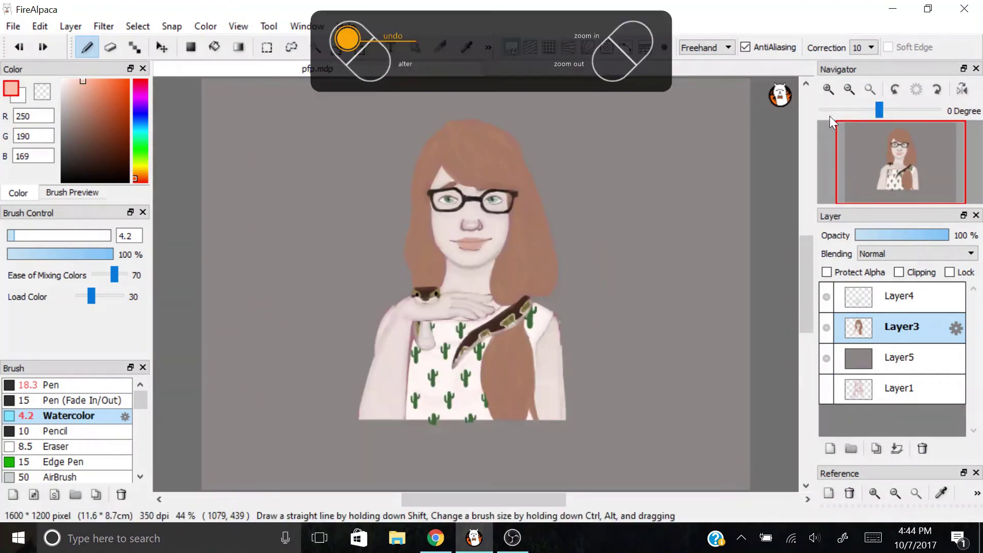
key("ctrl+plus")
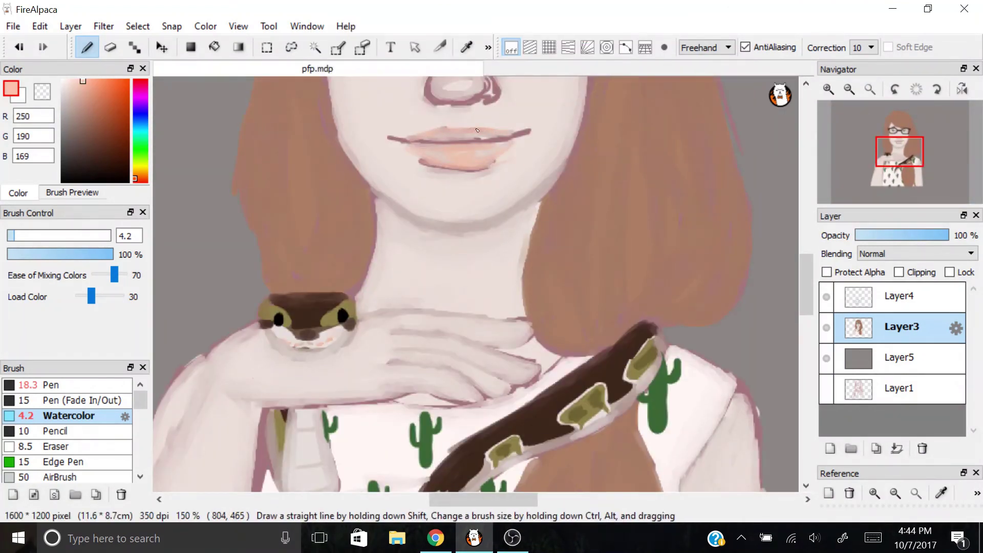
left_click(441, 140, "alt")
left_click(549, 47)
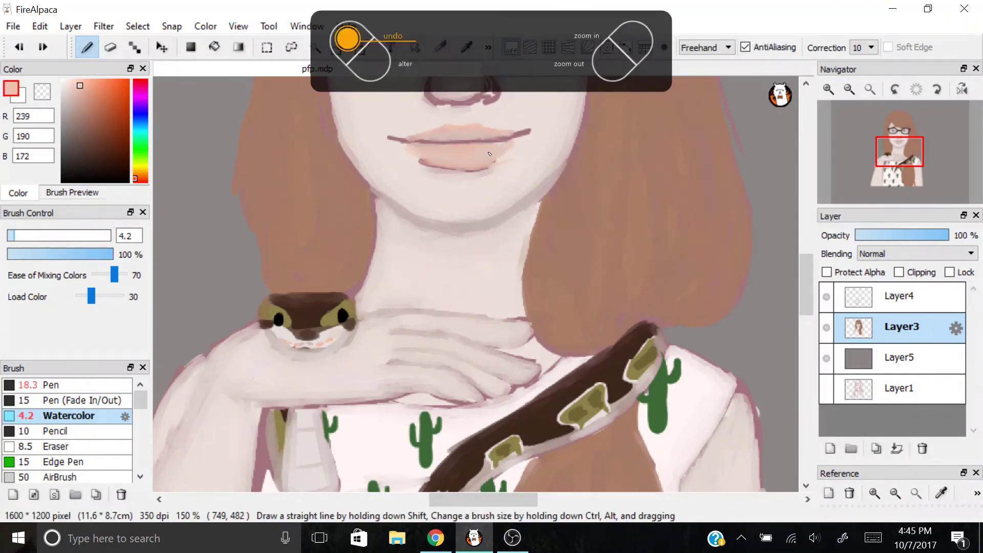
- Cover the lower lip's outline with sampled skin tone and soften the line and corners of the mouth
left_click(424, 99, "alt")
left_click(510, 48)
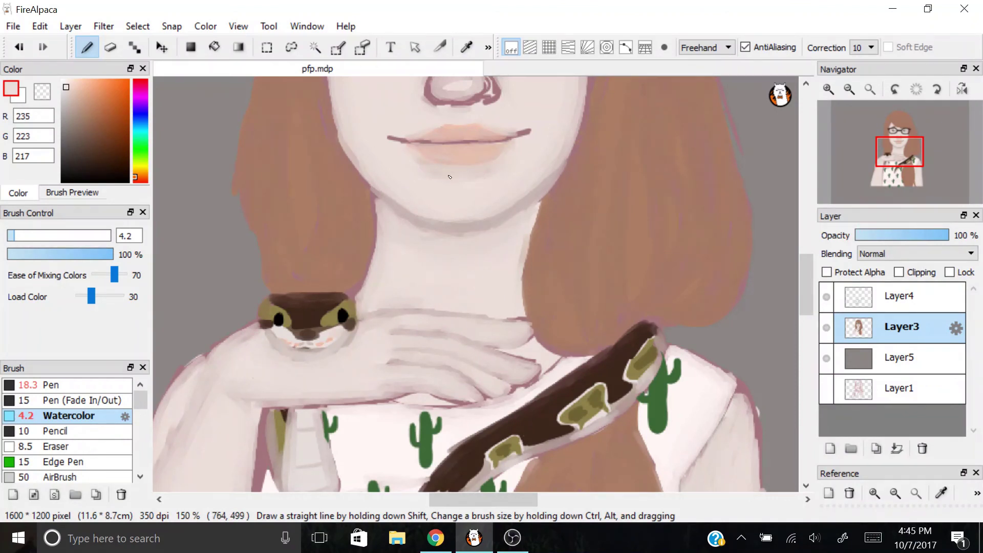
left_click(415, 142, "alt")
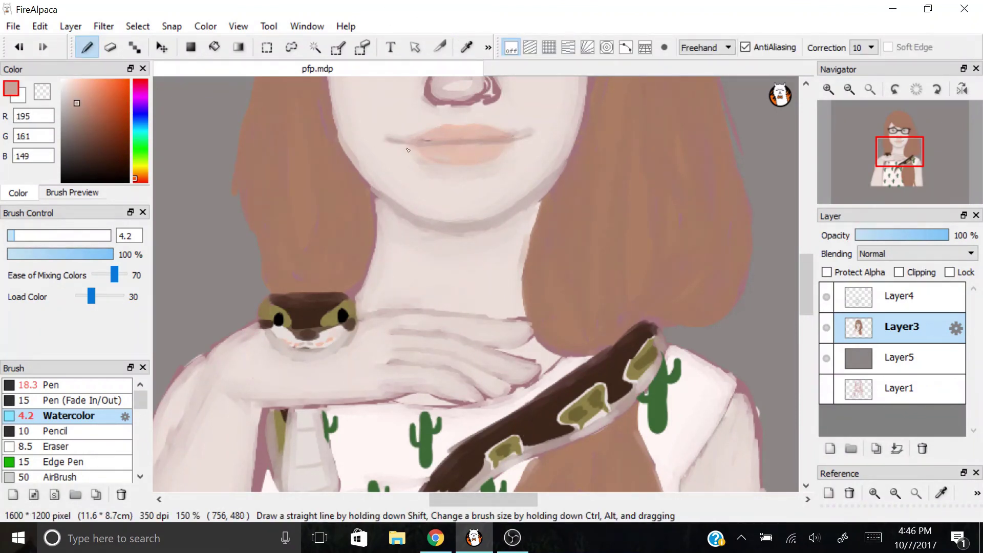
left_click(474, 145, "alt")
left_click_drag(528, 134, 413, 144)
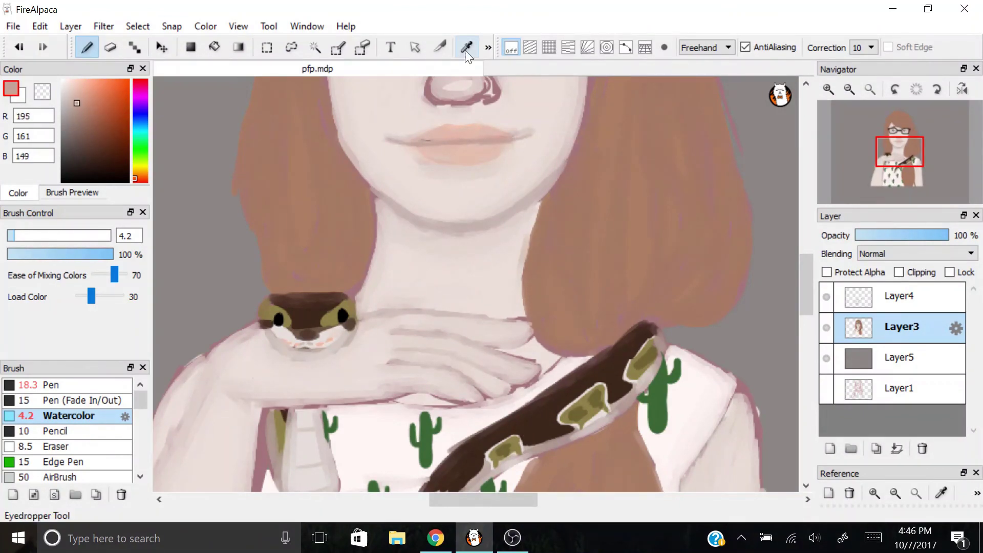
- Replace the purple nose outline with soft shading, blending sampled skin tones around the tip and nostrils
left_click(471, 109, "alt")
left_click(875, 91)
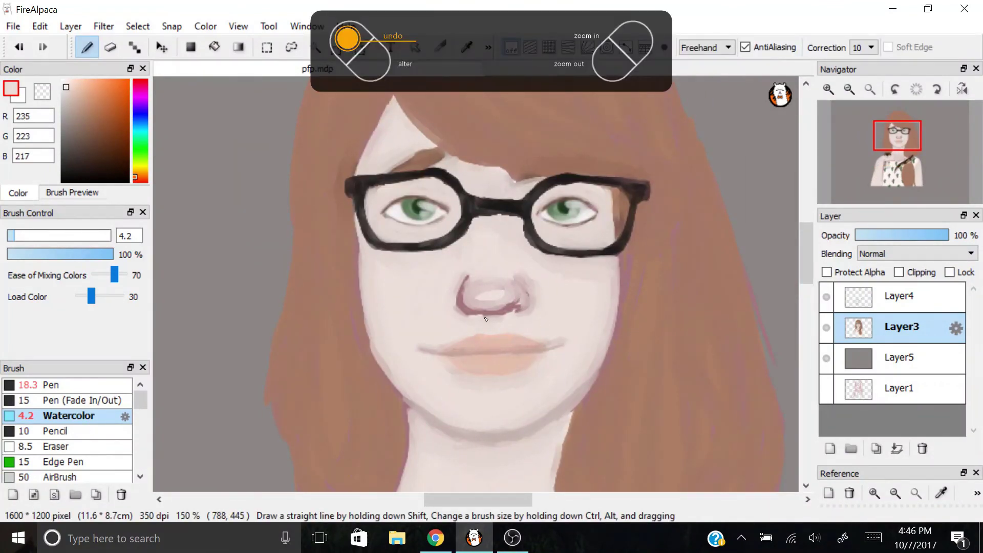
left_click_drag(507, 310, 476, 277)
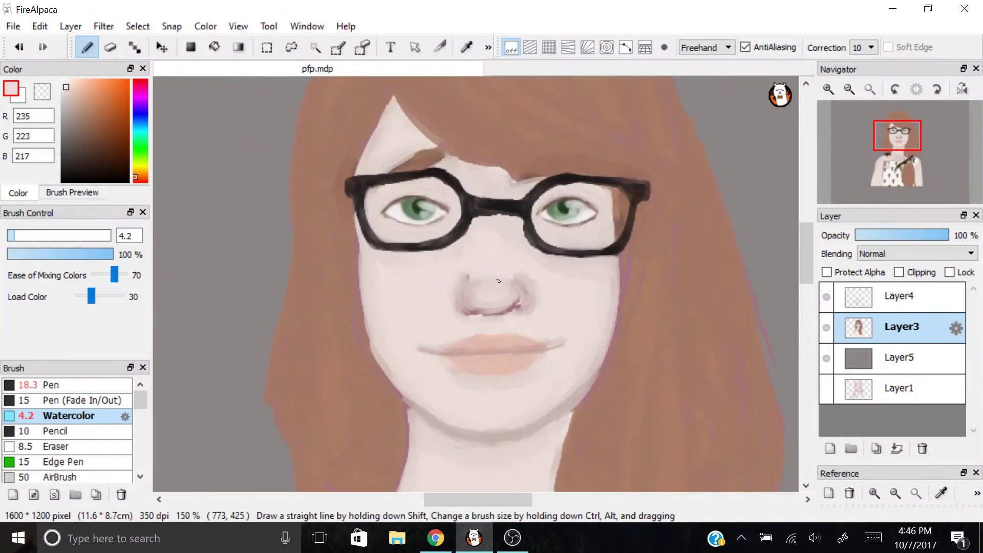
left_click(512, 311, "alt")
left_click(506, 310, "alt")
left_click(468, 288, "alt")
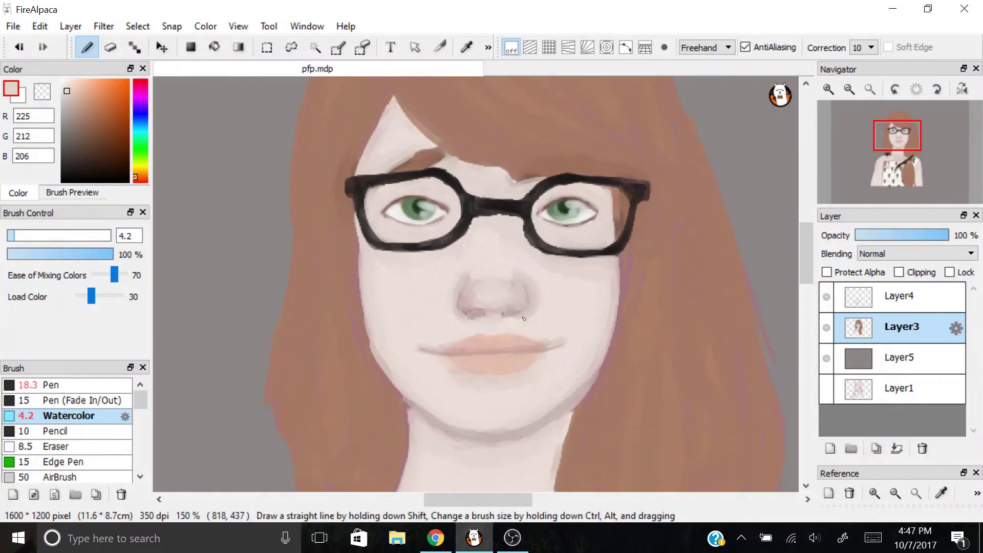
left_click(475, 271, "alt")
left_click(870, 89)
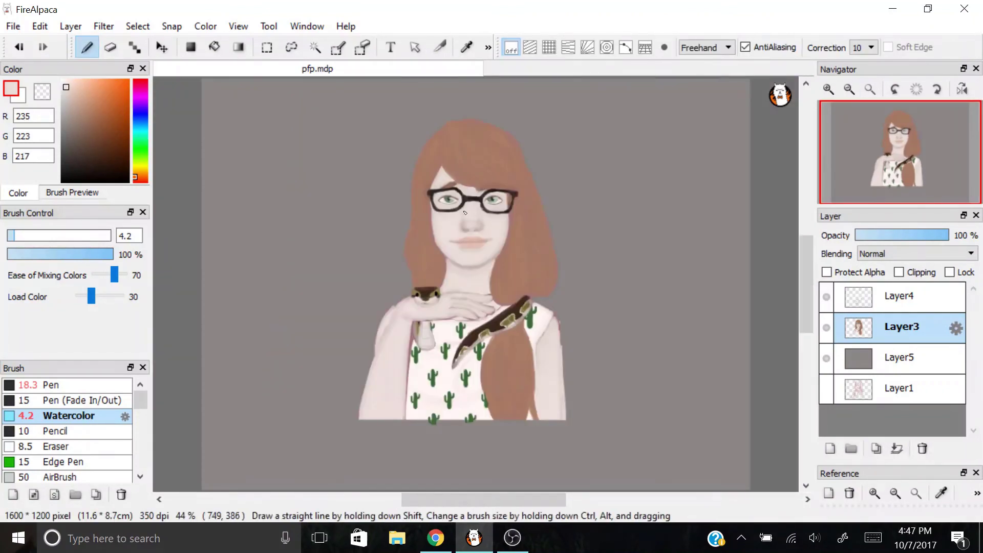
- Paint brown strands in R 148, G 101, B 76 through the hair with Watercolor at size 13.4, blending with a sampled mid-brown
left_click(94, 123)
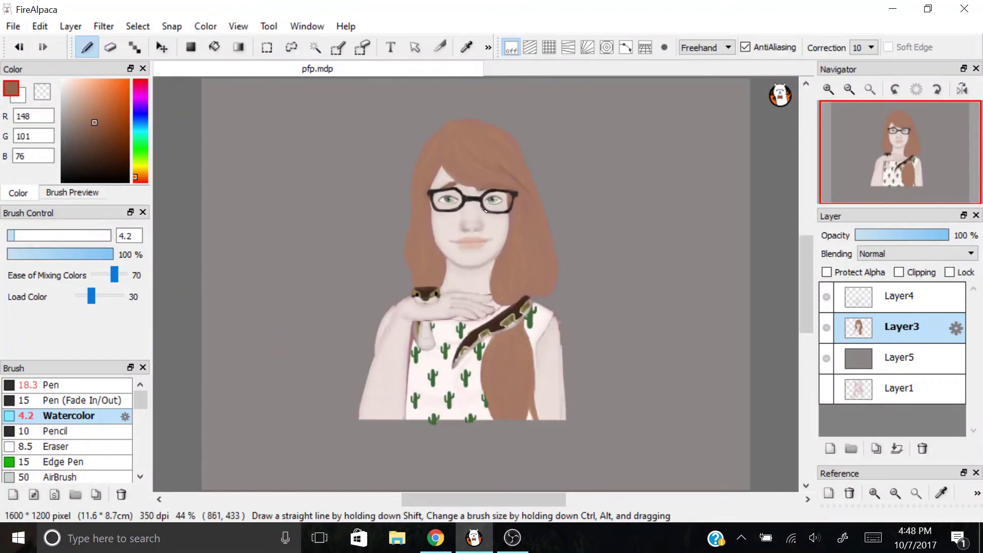
left_click_drag(494, 174, 517, 188)
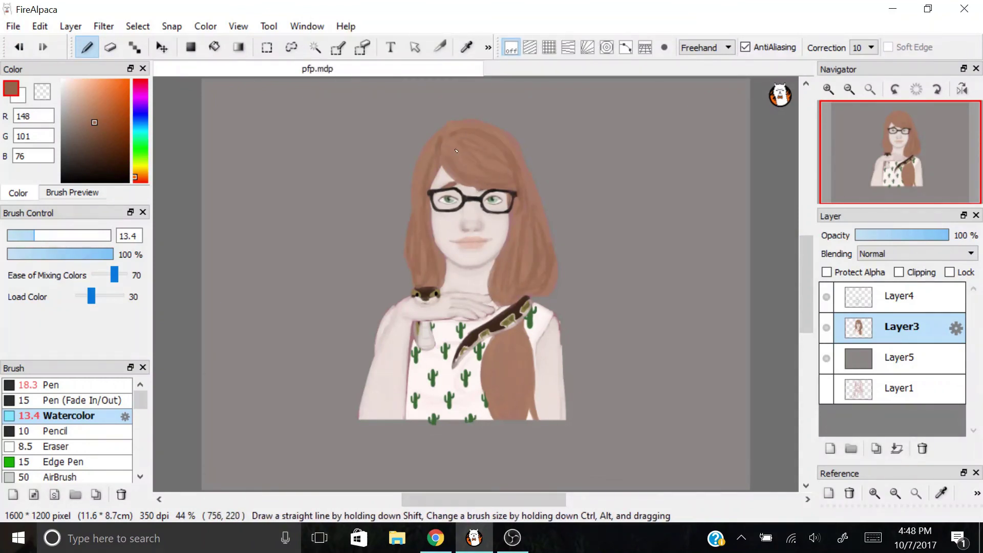
left_click_drag(520, 348, 516, 417)
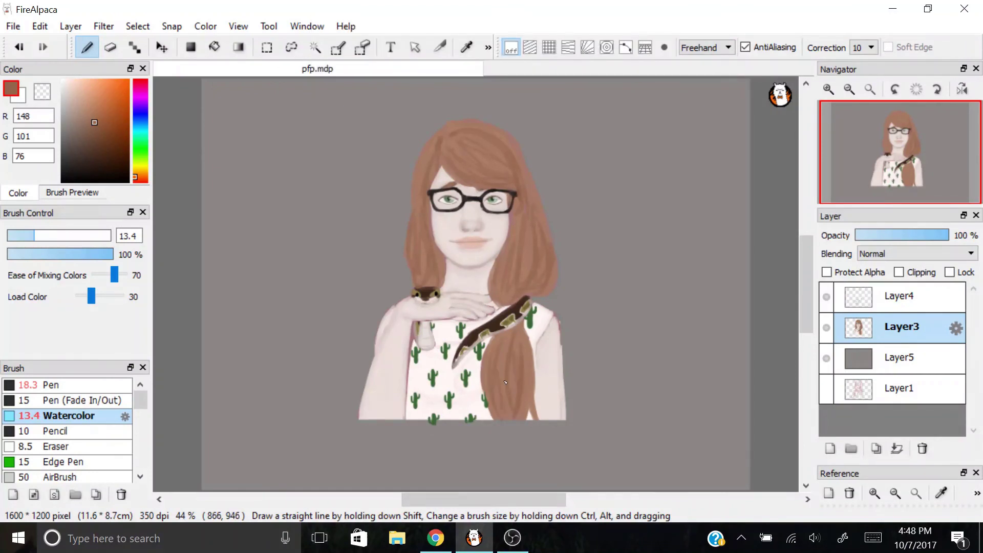
key("ctrl+plus")
left_click(396, 194, "alt")
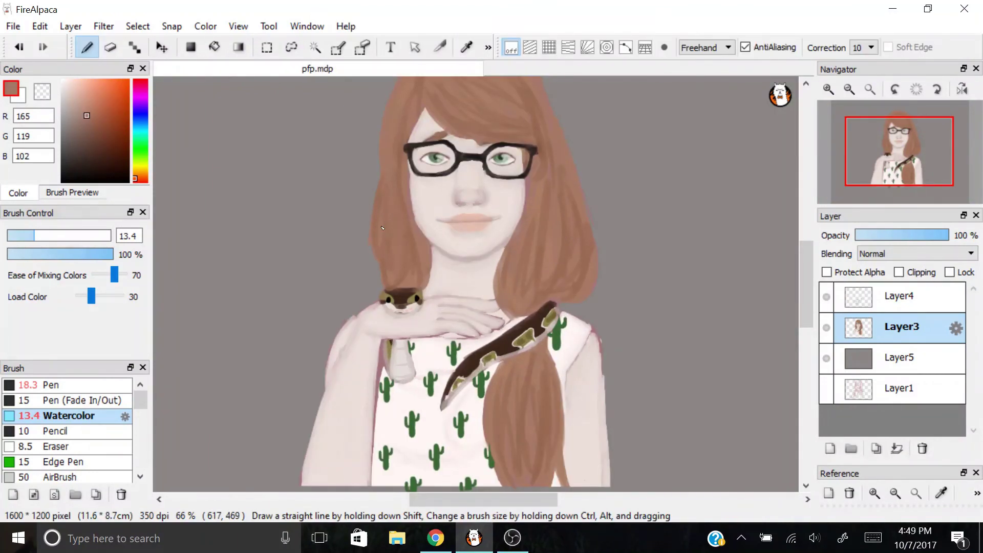
key("ctrl+minus")
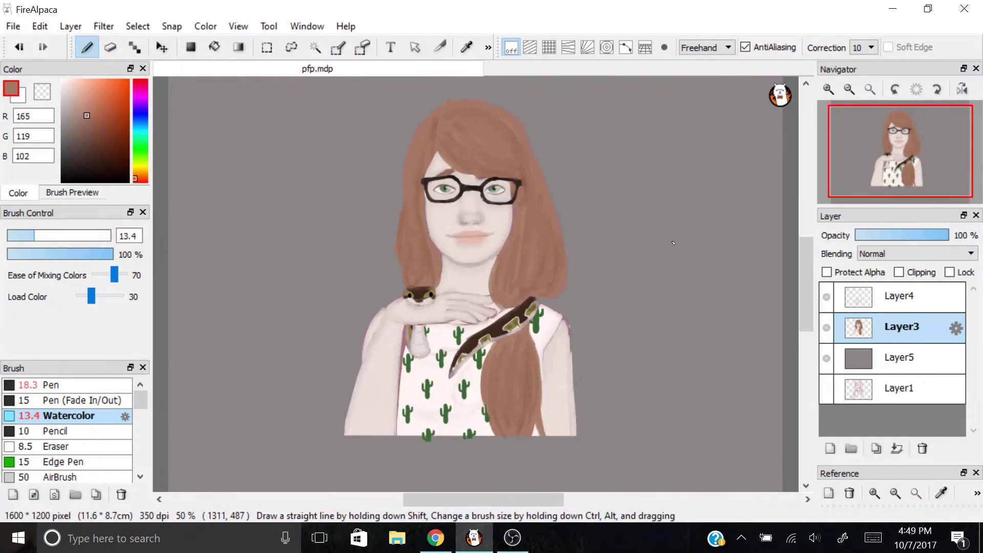
- Erase the cactus parts on Layer4 that overhang the shirt's lower edge, with the eraser at size 2.8
left_click(902, 296)
key("e")
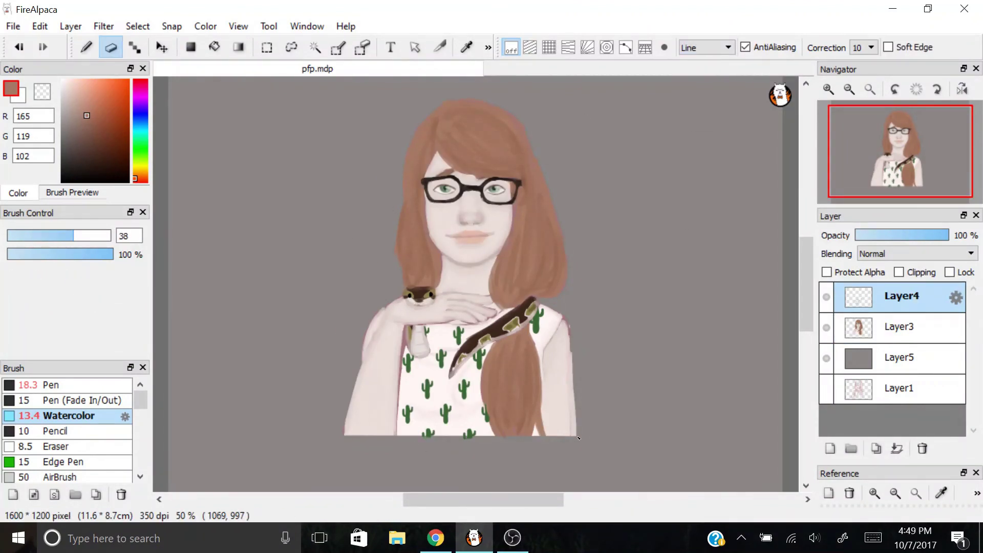
key("bracketleft")
key("bracketleft")
key("bracketleft")
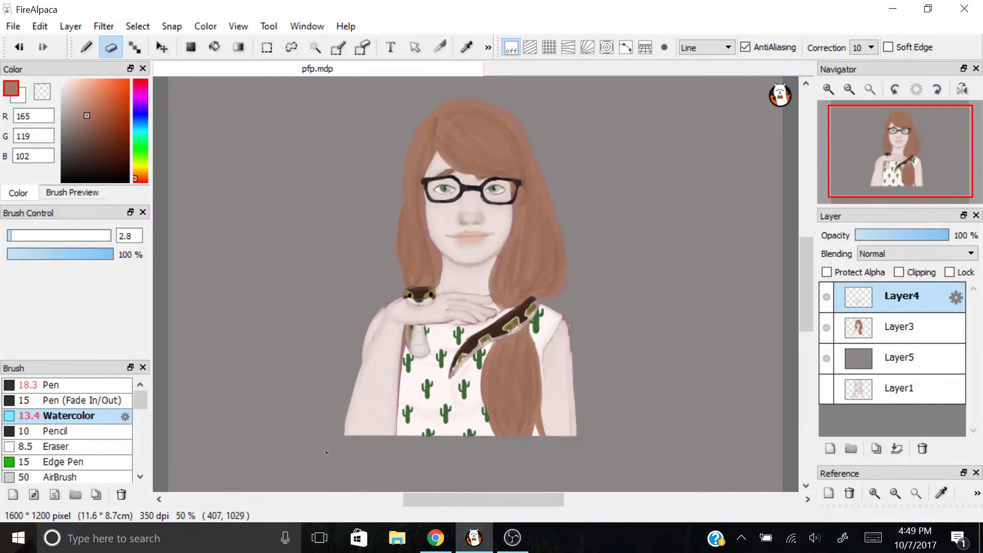
- Lasso the shoulder cactus and nudge it with a transform, and merge Layer4 into Layer3
scroll(474, 312, "up", 2)
key("l")
left_click_drag(594, 303, 579, 307)
key("ctrl+t")
left_click_drag(608, 360, 607, 359)
key("Return")
left_click(137, 26)
left_click(164, 61)
key("ctrl+minus")
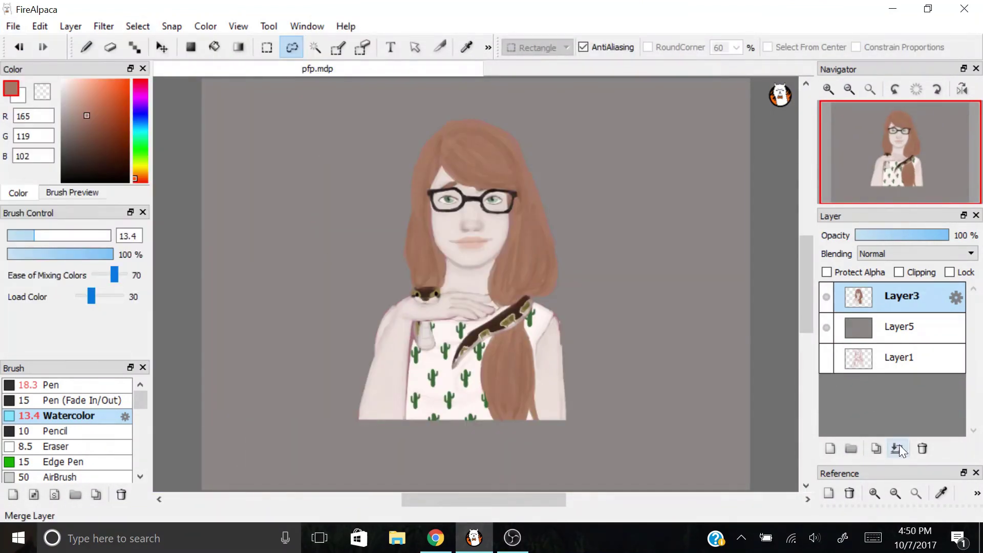
- Fill the Layer5 background with white
left_click(826, 327)
left_click(828, 325)
left_click(65, 98)
left_click(61, 80)
left_click(215, 47)
left_click(717, 287)
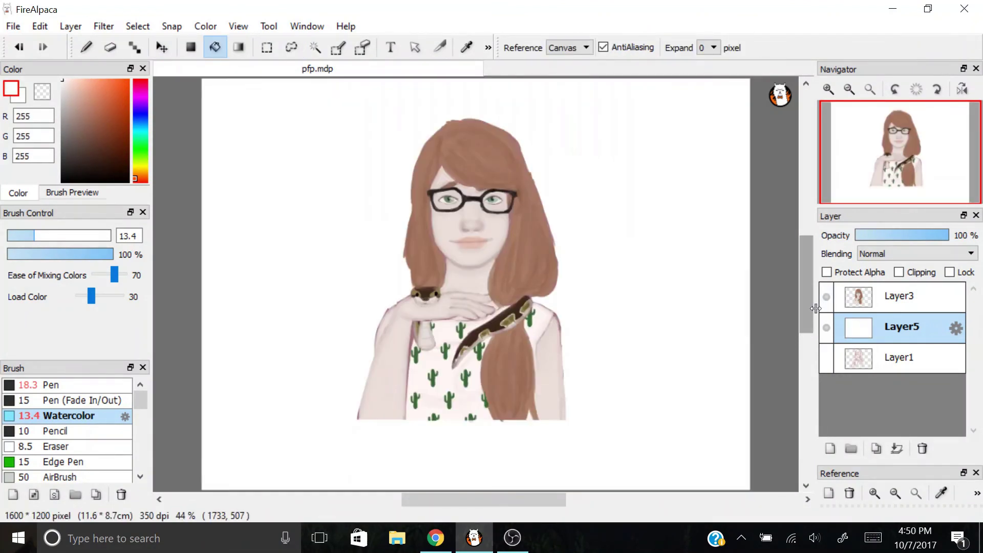
- Fill the Layer5 background with light blue R 172, G 195, B 218
left_click(134, 123)
left_click(75, 94)
left_click(735, 286)
- Clean up the stray line art around the figure's edges on Layer3 with the eraser at size 2.8
left_click(851, 298)
key("ctrl+plus")
left_click(110, 47)
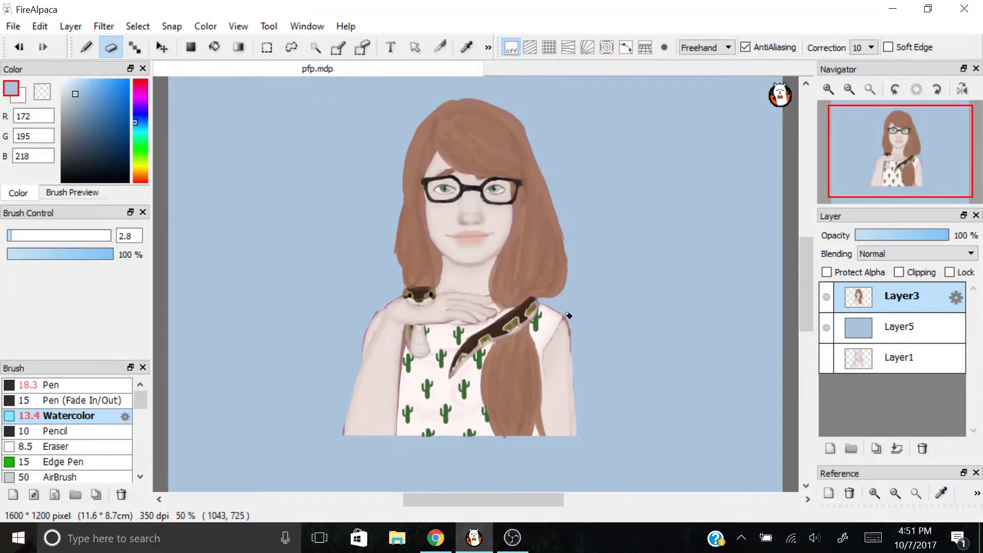
key("ctrl+plus")
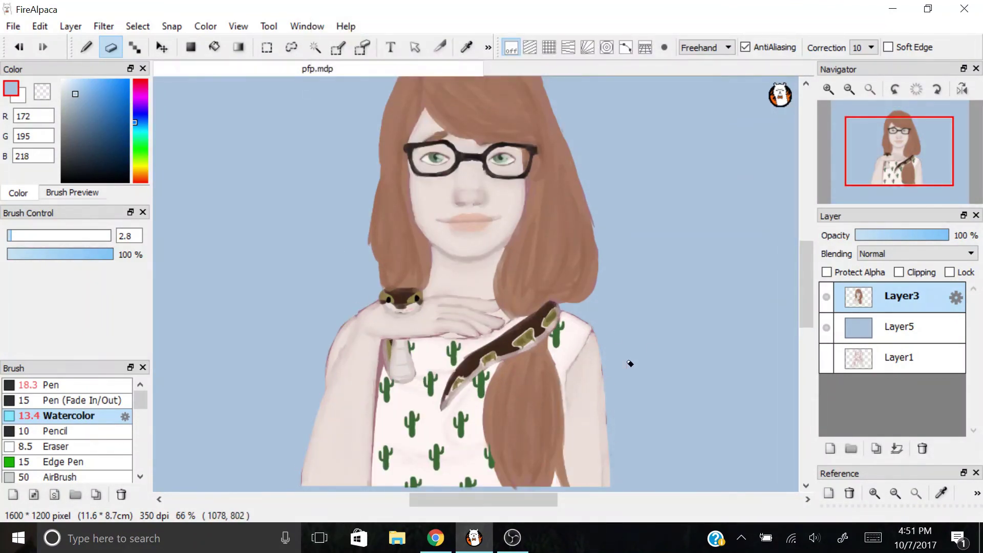
key("ctrl+minus")
- Add a new layer above the figure and draw a signature on it in black with the Pen brush
key("ctrl+shift+n")
left_click(86, 47)
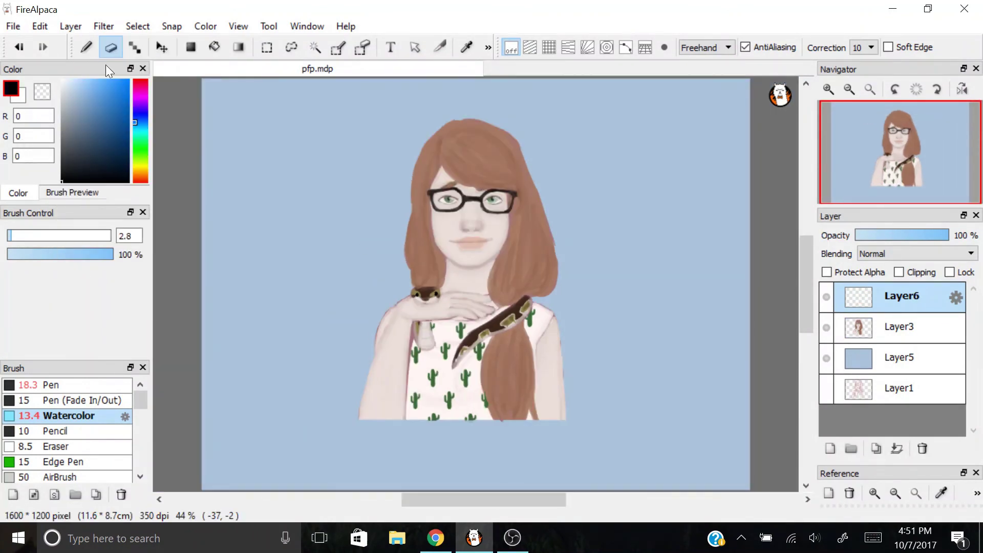
left_click(52, 385)
left_click_drag(286, 254, 348, 184)
left_click_drag(279, 212, 425, 166)
mouse_move(289, 258)
left_mouse_down()
mouse_move(288, 275)
mouse_move(328, 250)
left_mouse_up()
- Shrink the signature with a transform and move it to the figure's lower edge beside the long hair section
key("ctrl+t")
left_click_drag(433, 259, 402, 238)
left_click_drag(349, 194, 552, 406)
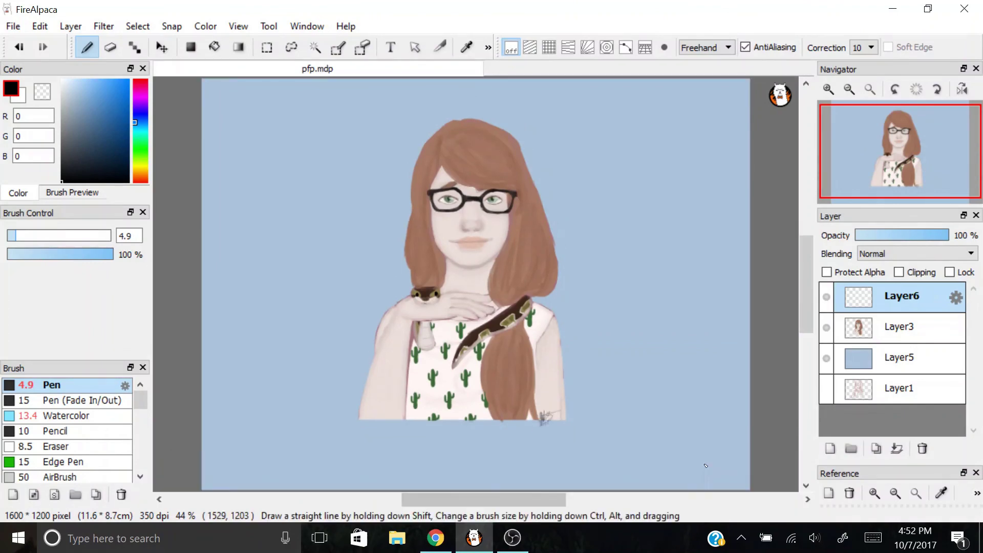